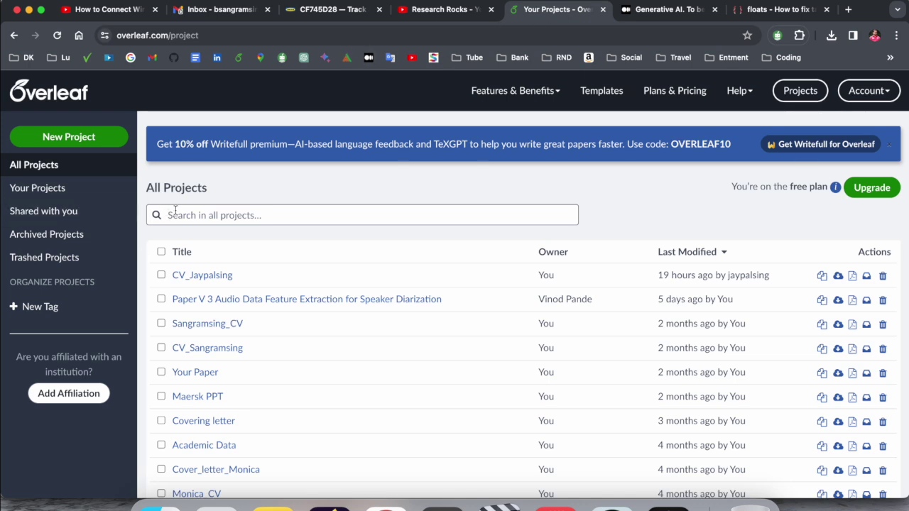
Step: Locate IEEE Conference Template.zip on the Desktop, then return to the Overleaf project list
scroll(177, 212, down, 3)
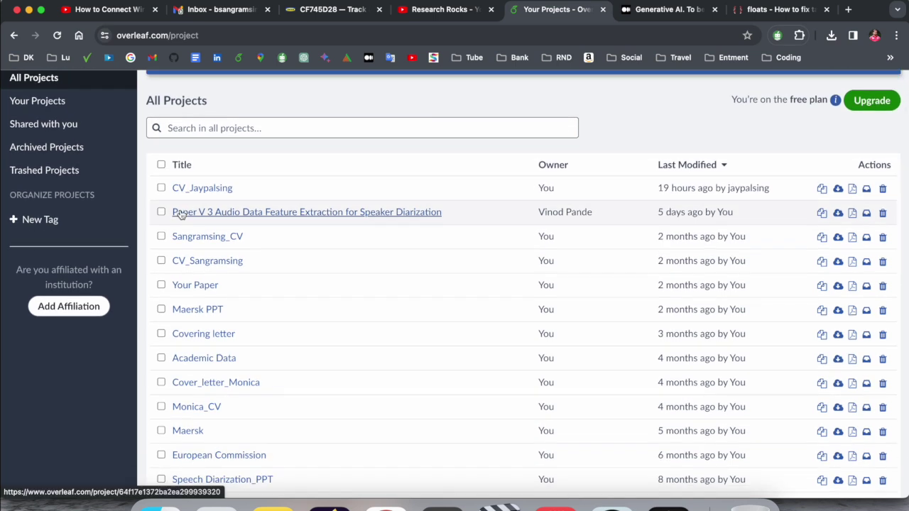
scroll(180, 215, up, 2)
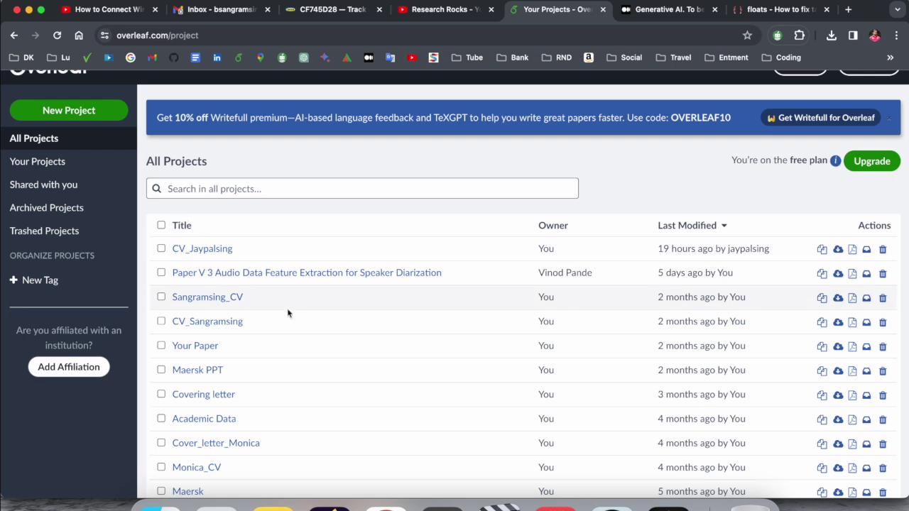
click(164, 507)
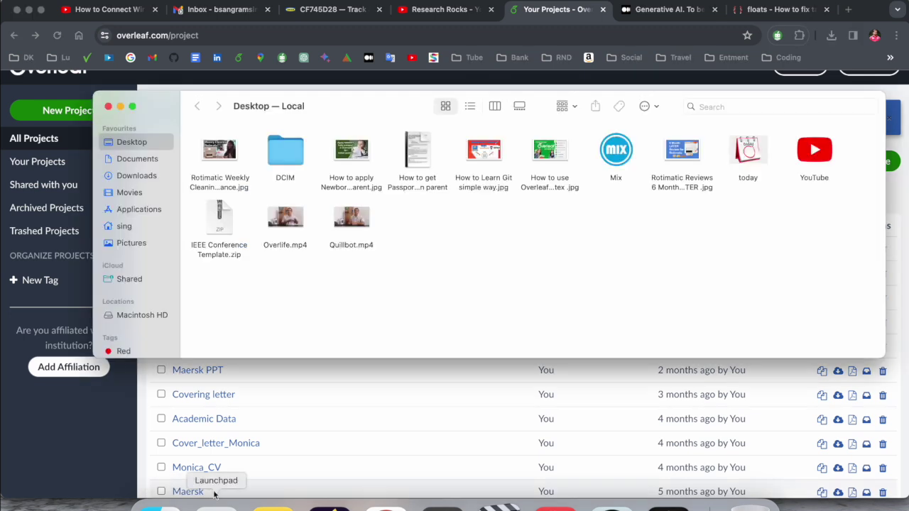
click(223, 227)
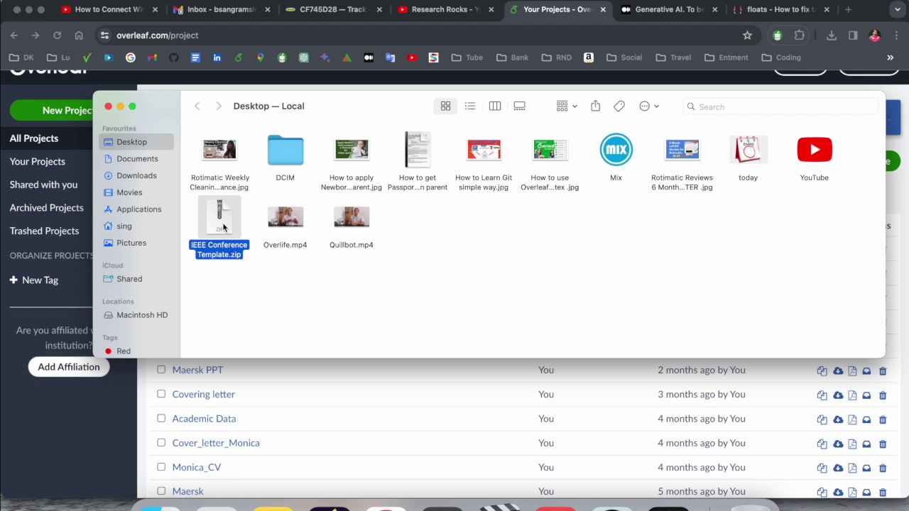
click(344, 391)
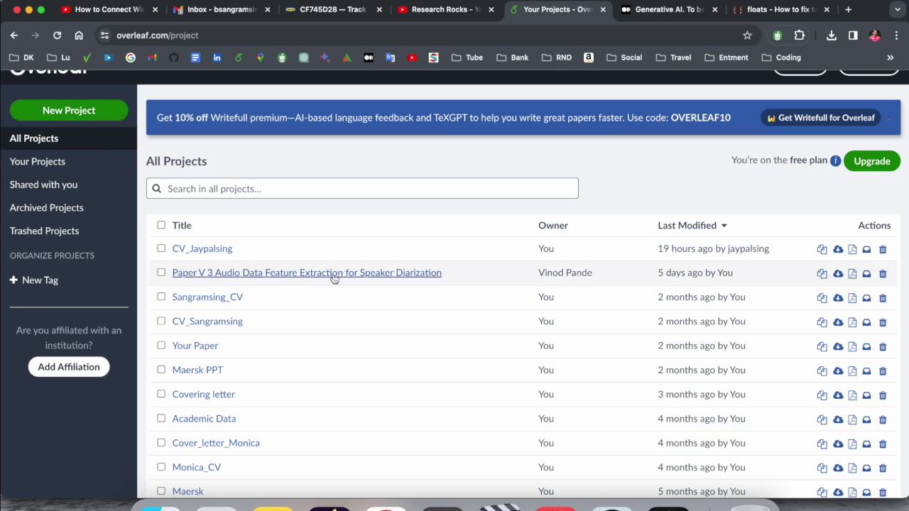
Step: Create a new project by uploading IEEE Conference Template.zip through Upload Project
scroll(334, 269, up, 2)
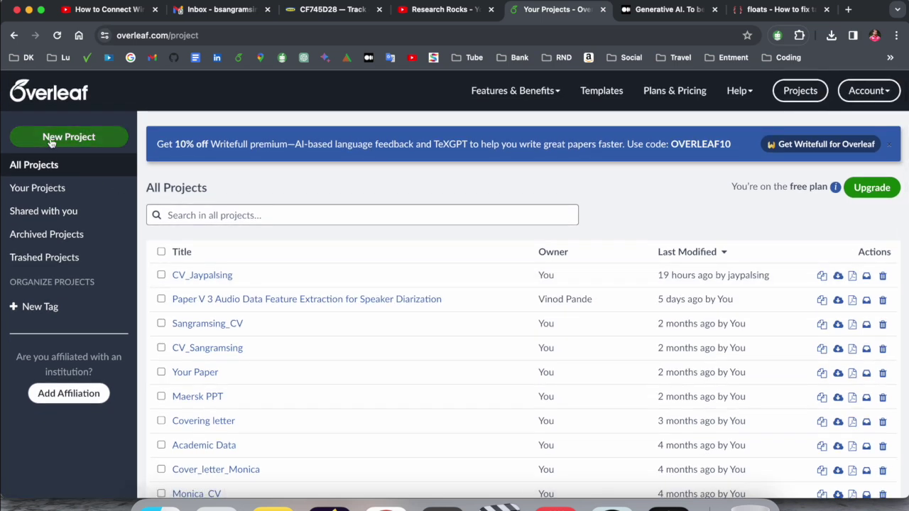
click(93, 143)
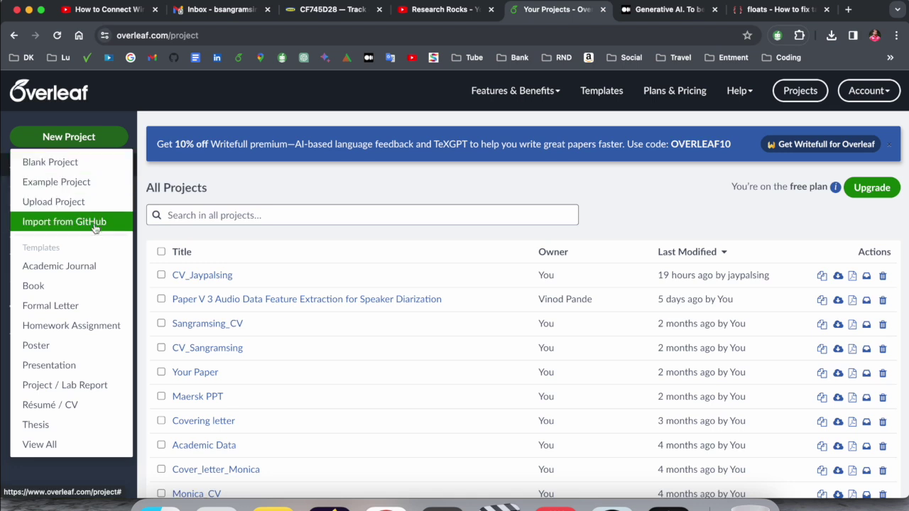
scroll(44, 339, down, 2)
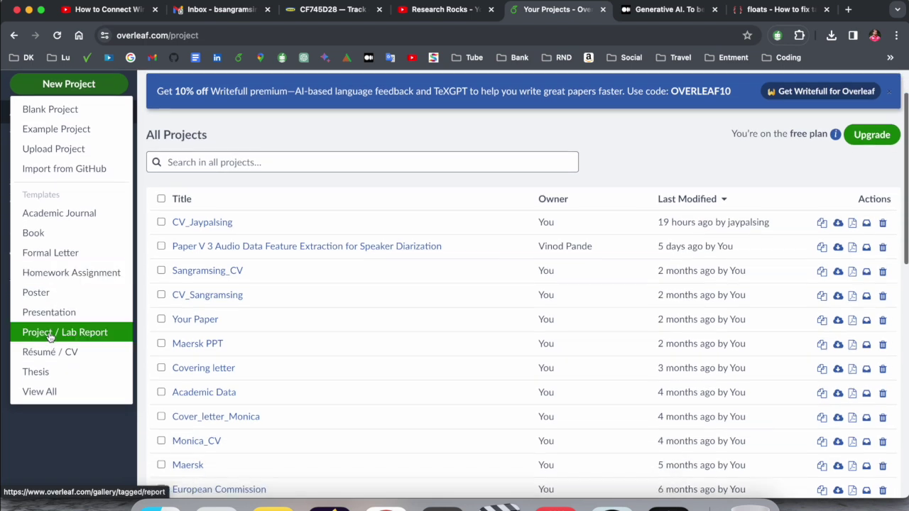
scroll(32, 337, up, 2)
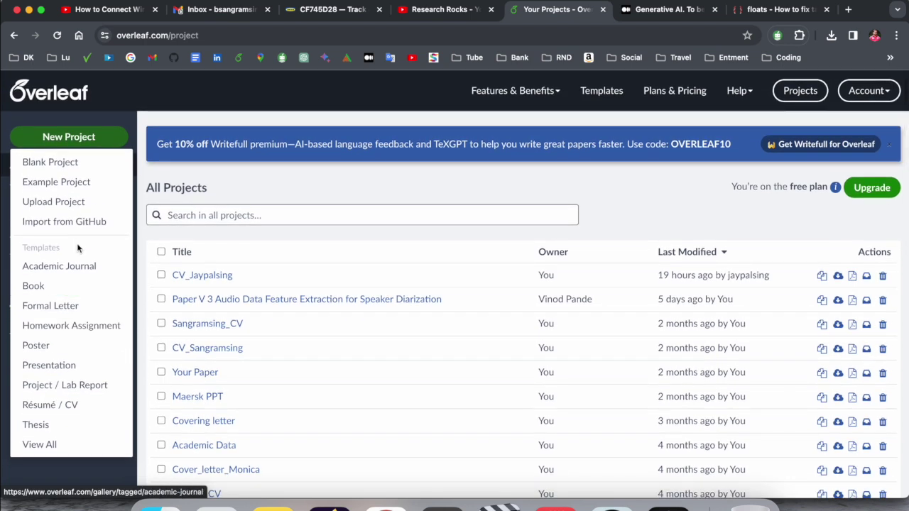
scroll(73, 210, down, 1)
click(71, 202)
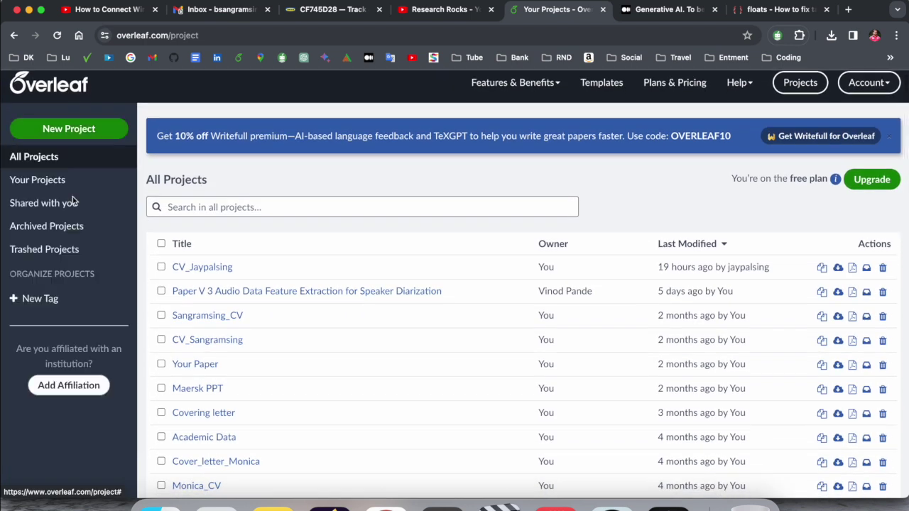
click(162, 505)
drag(372, 105, 392, 328)
drag(240, 448, 400, 242)
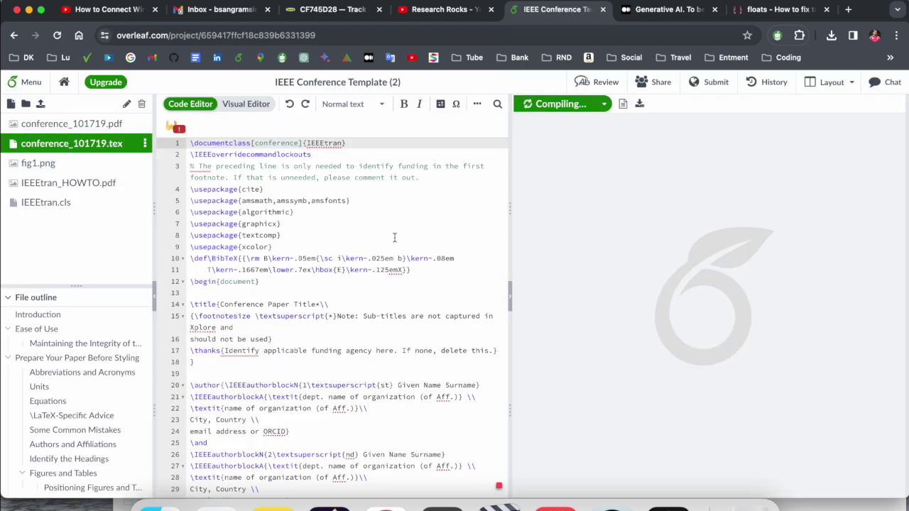
Step: Permanently delete conference_101719.pdf from the project's file tree
click(53, 125)
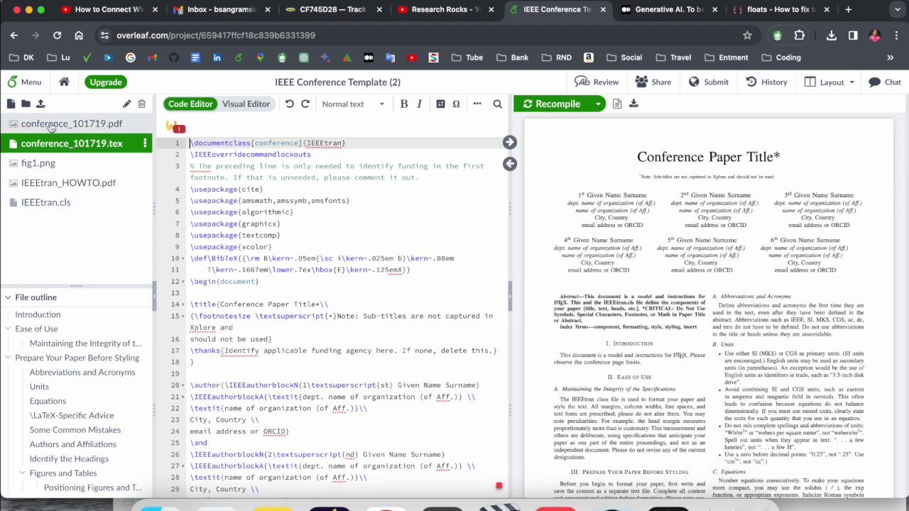
click(53, 151)
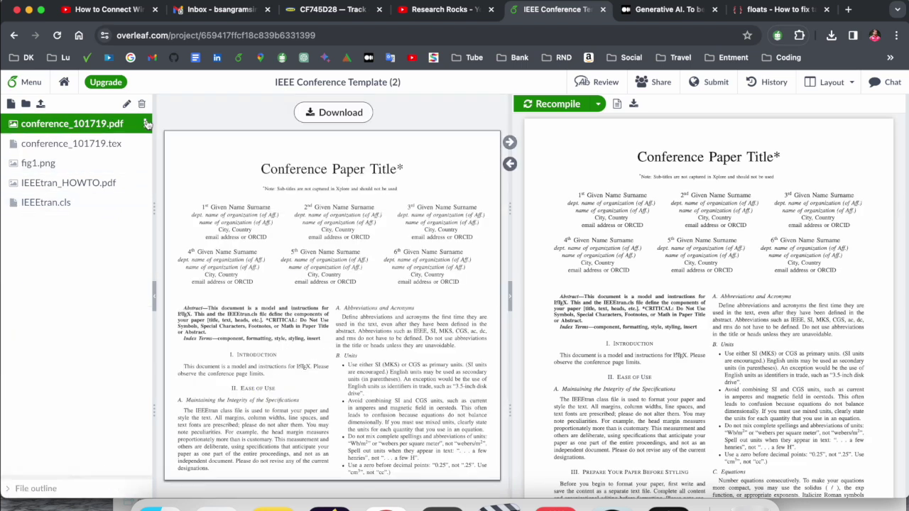
click(71, 123)
click(145, 124)
click(191, 179)
click(598, 215)
Step: Look through IEEEtran_HOWTO.pdf, IEEEtran.cls and fig1.png, then return to conference_101719.tex
click(74, 127)
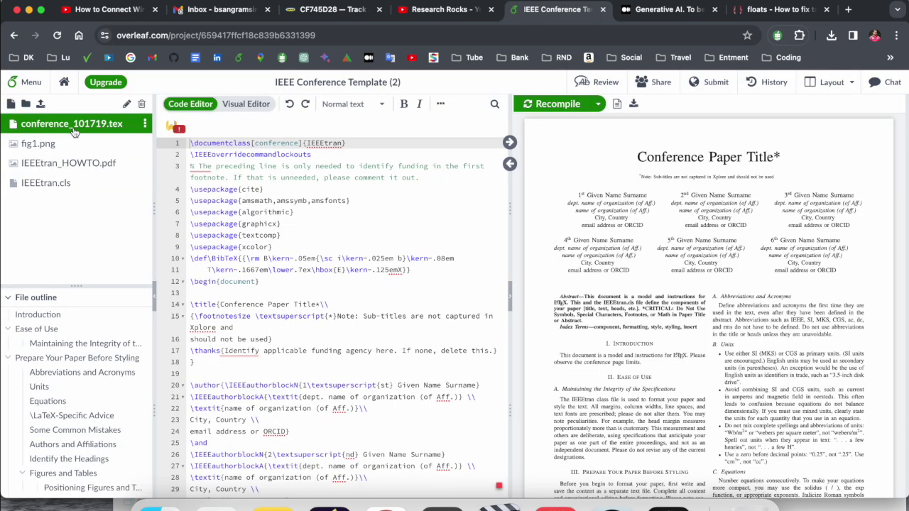
scroll(298, 223, down, 20)
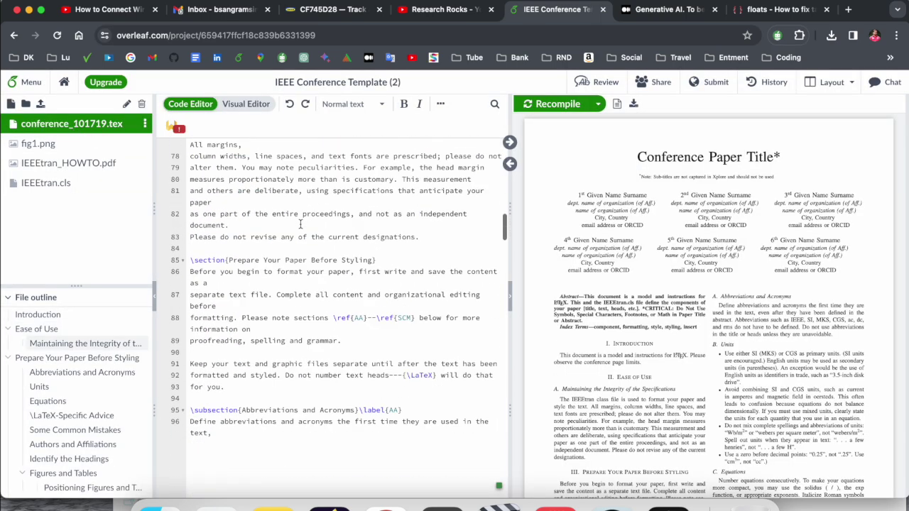
scroll(299, 225, down, 20)
scroll(299, 225, up, 20)
scroll(298, 225, up, 20)
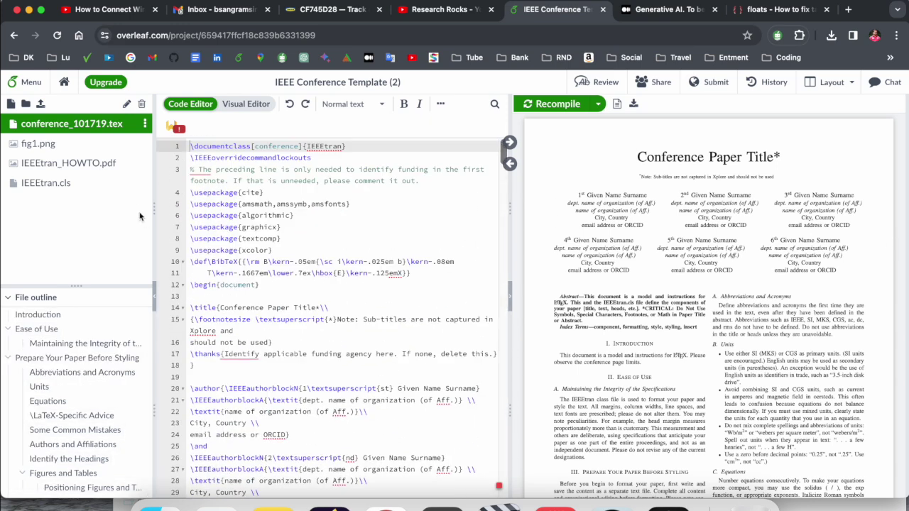
click(93, 163)
click(40, 185)
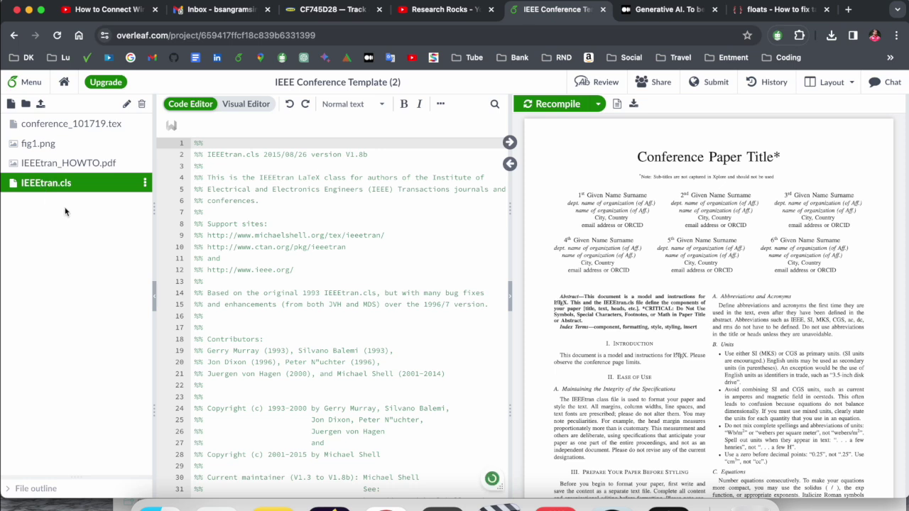
click(44, 144)
click(65, 127)
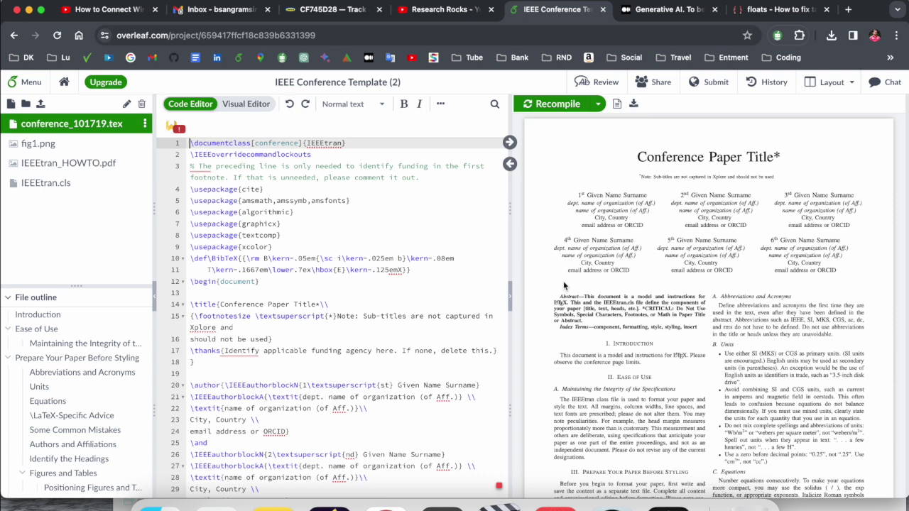
Step: Change the title to 'Research Rokcs Research Paper for the Demo' and recompile
scroll(236, 320, down, 1)
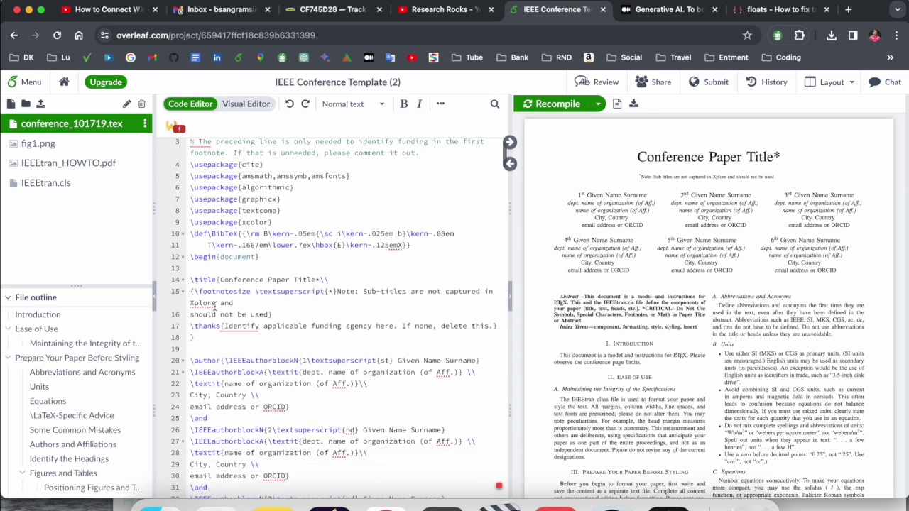
drag(220, 279, 314, 270)
scroll(317, 277, down, 1)
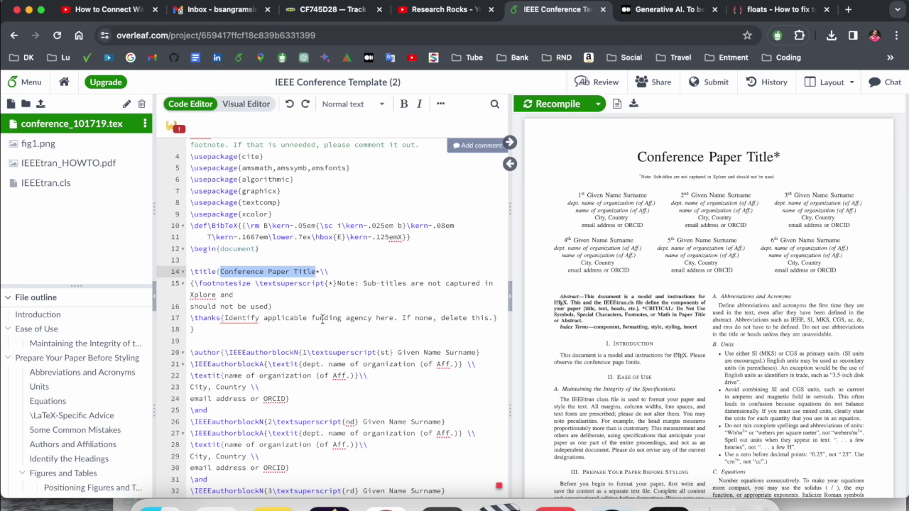
text(Research )
text(Rokcs Research)
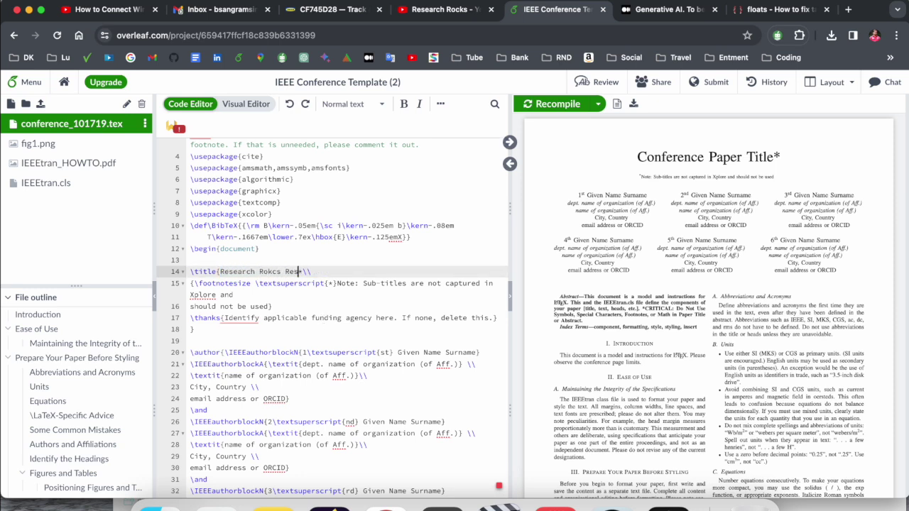
text( paper for the Demo)
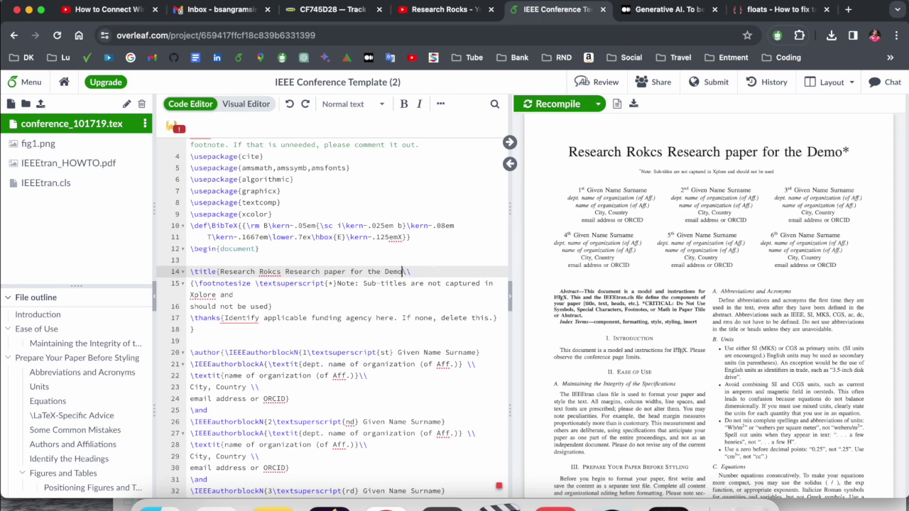
key(super+s)
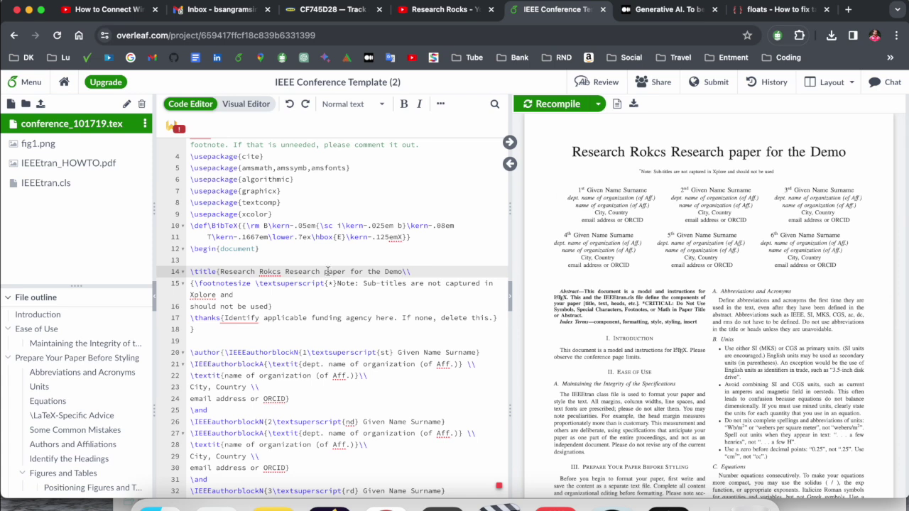
key(BackSpace)
text(P)
key(super+s)
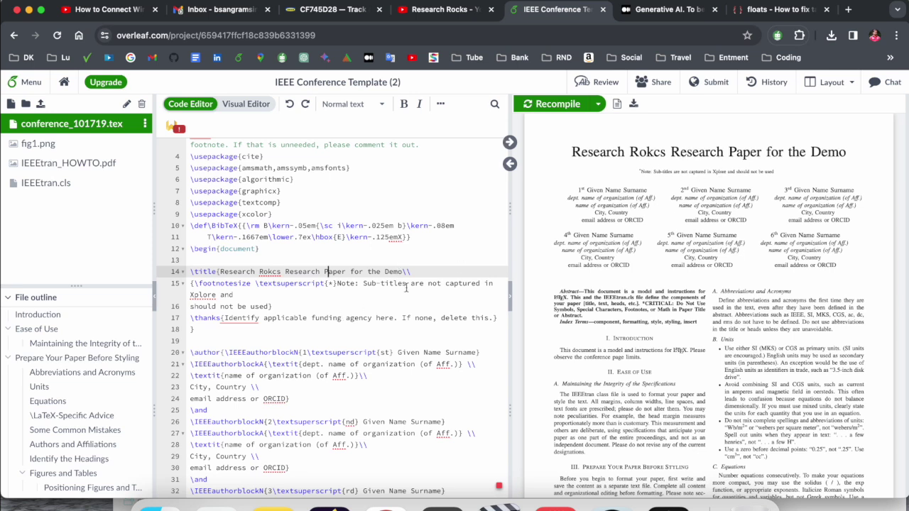
Step: Delete the subtitle footnote note on lines 15–16 and recompile the PDF
click(326, 283)
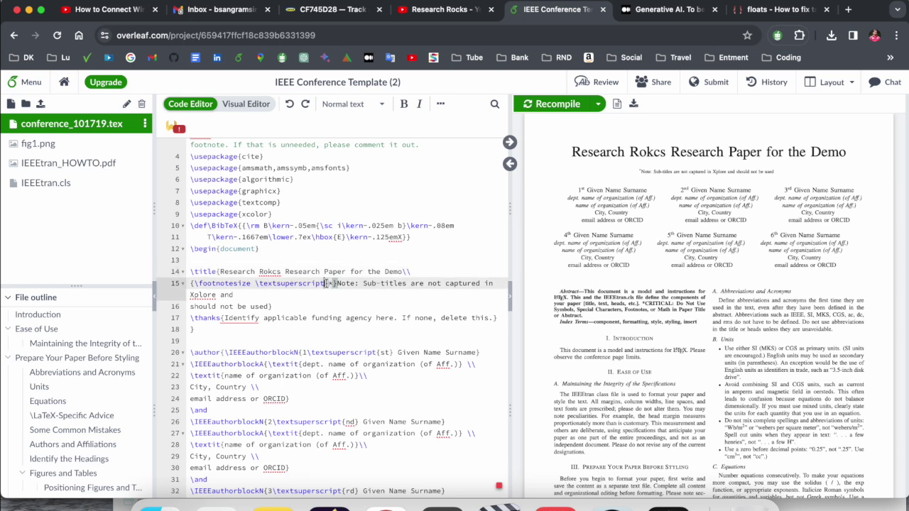
scroll(224, 301, down, 1)
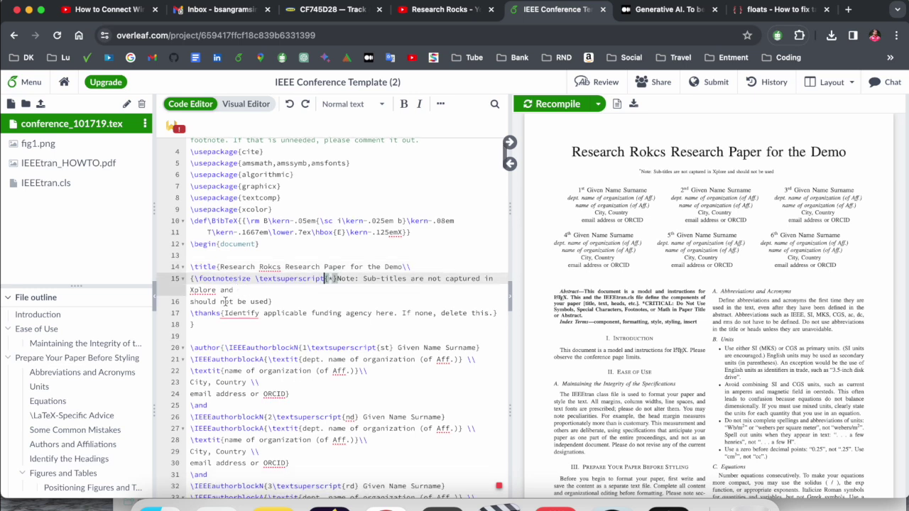
drag(278, 301, 176, 285)
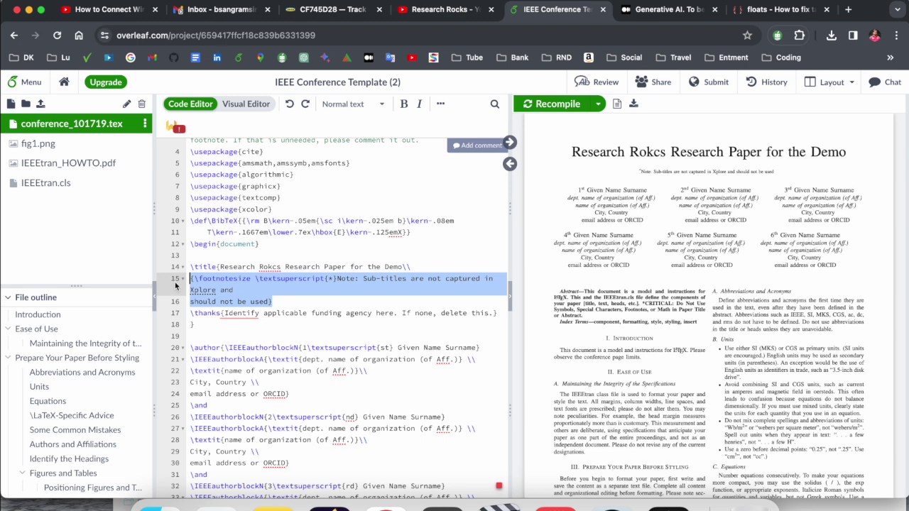
key(BackSpace)
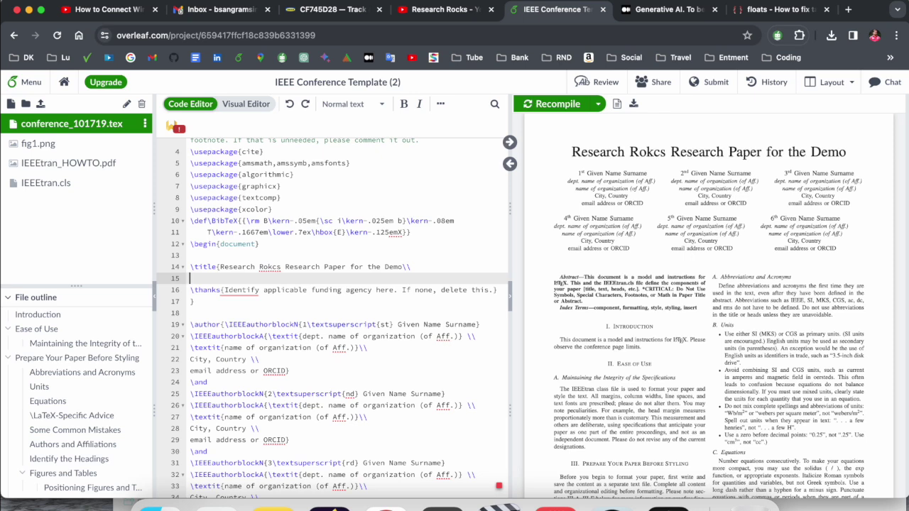
key(super+s)
click(559, 106)
Step: Fill in the author's name, CS and IT, and IIIT-Hyderabad, then undo those edits
scroll(339, 304, down, 1)
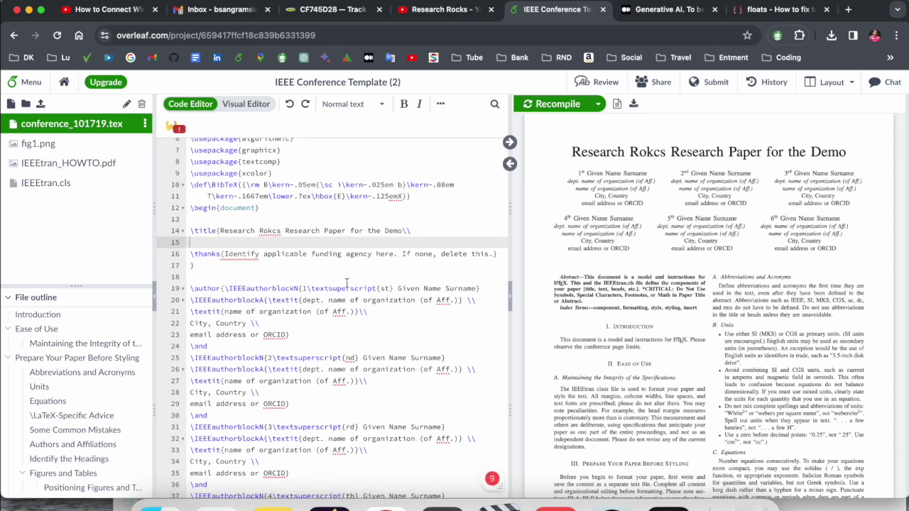
drag(397, 288, 480, 288)
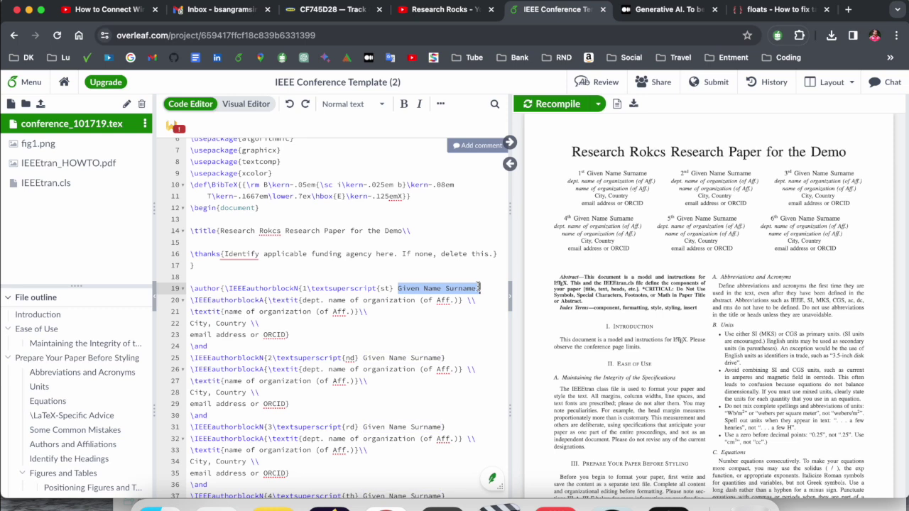
text(Sangramsing Kayte)
drag(325, 300, 458, 299)
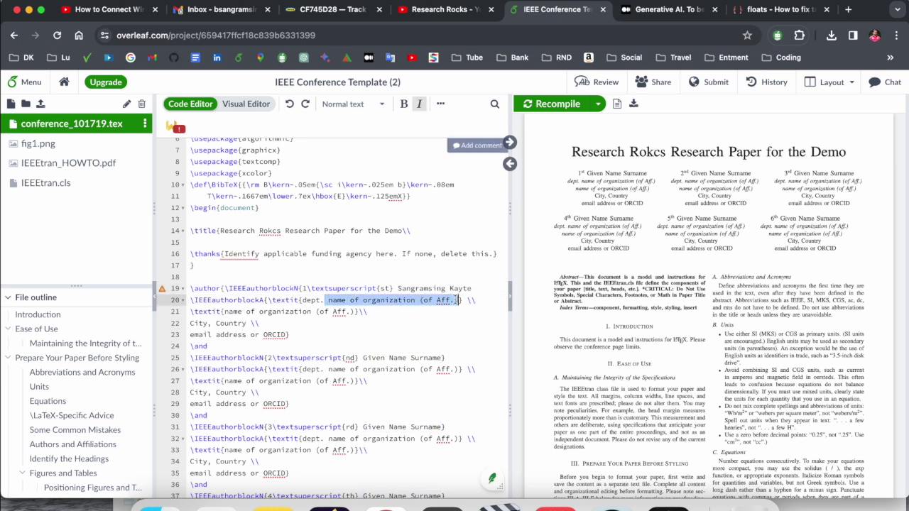
text(CS and IT)
drag(354, 311, 223, 311)
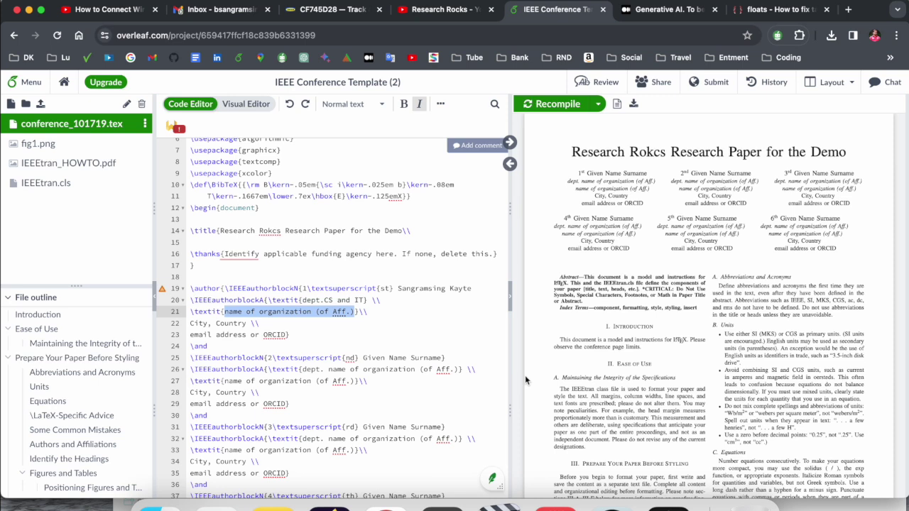
text(IIIT-Hyderabad)
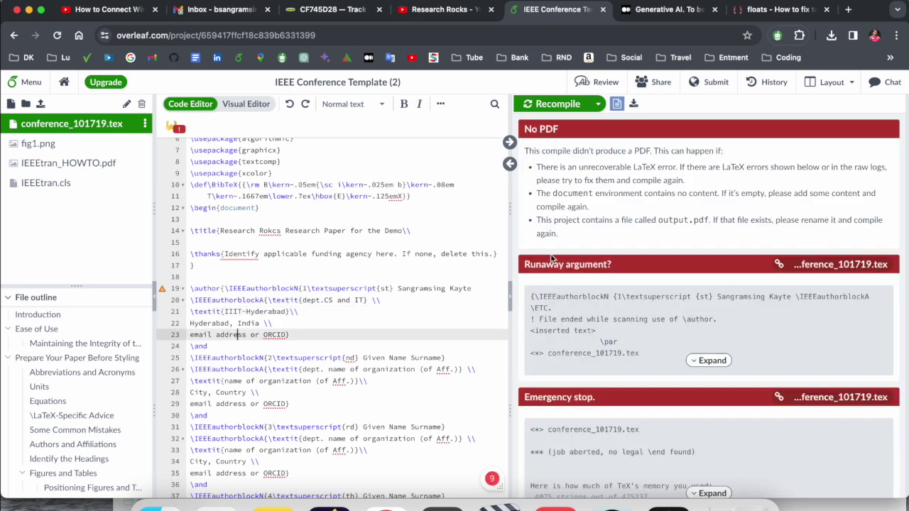
click(370, 320)
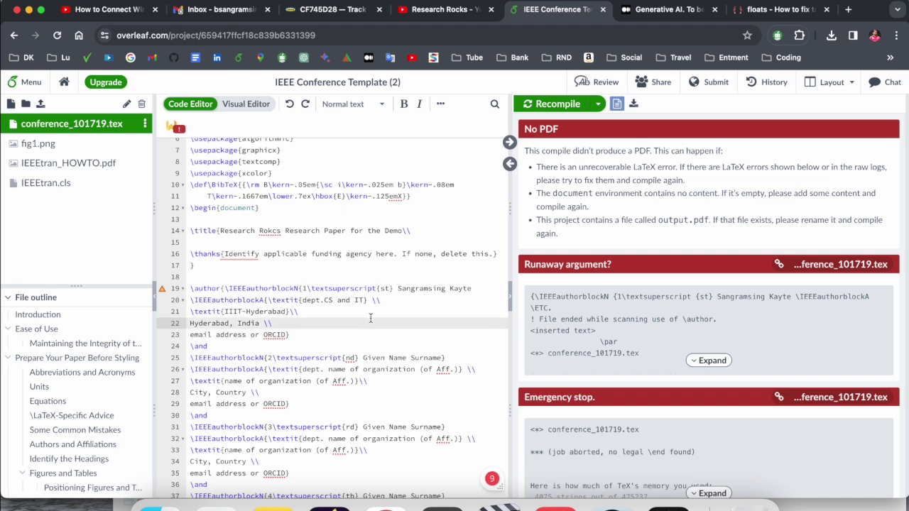
key(super+z)
key(super+z)
key(super+z)
key(super+z)
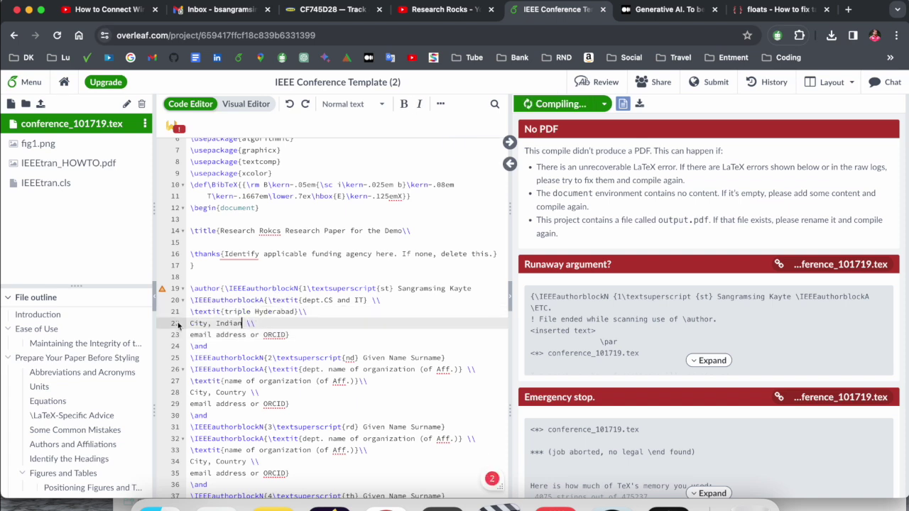
key(super+z)
key(super+z)
key(super+z)
Step: Enter the first author's full name and department 'CS and IT'
drag(477, 288, 397, 288)
text(S)
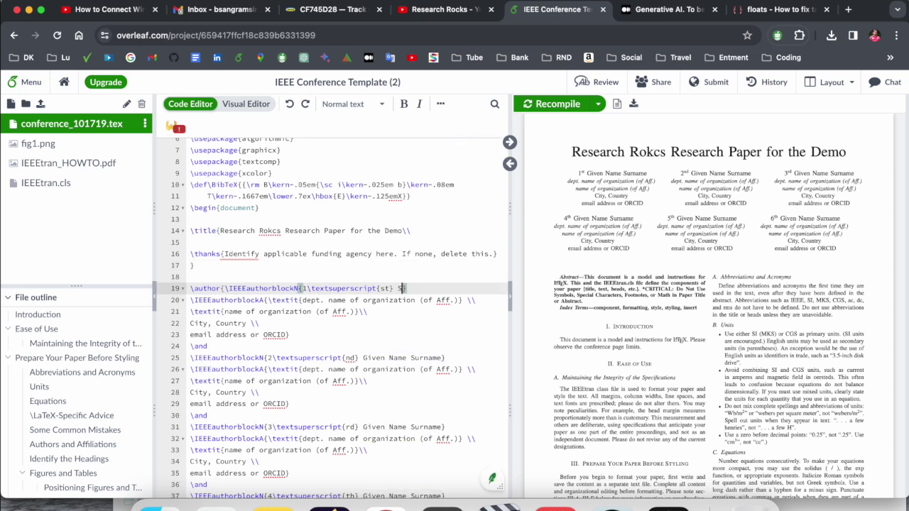
text(angramsing Kayt)
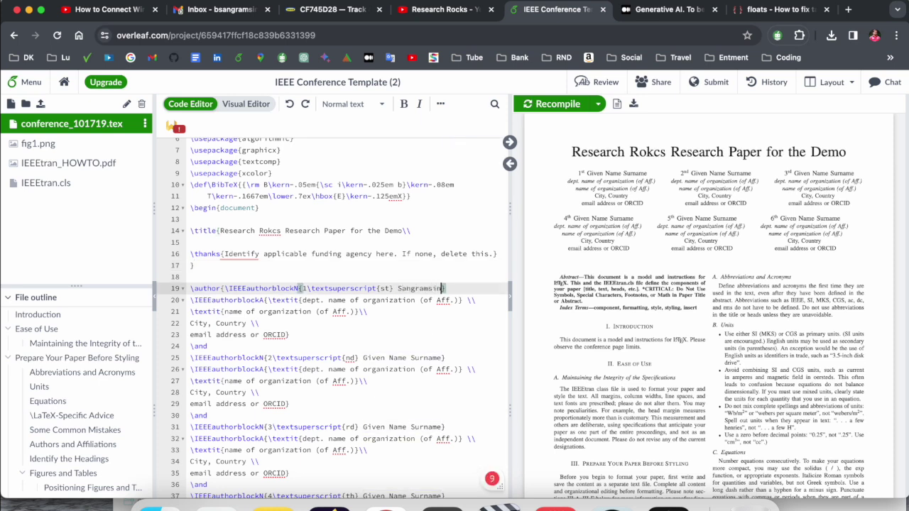
text(e)
drag(456, 300, 327, 301)
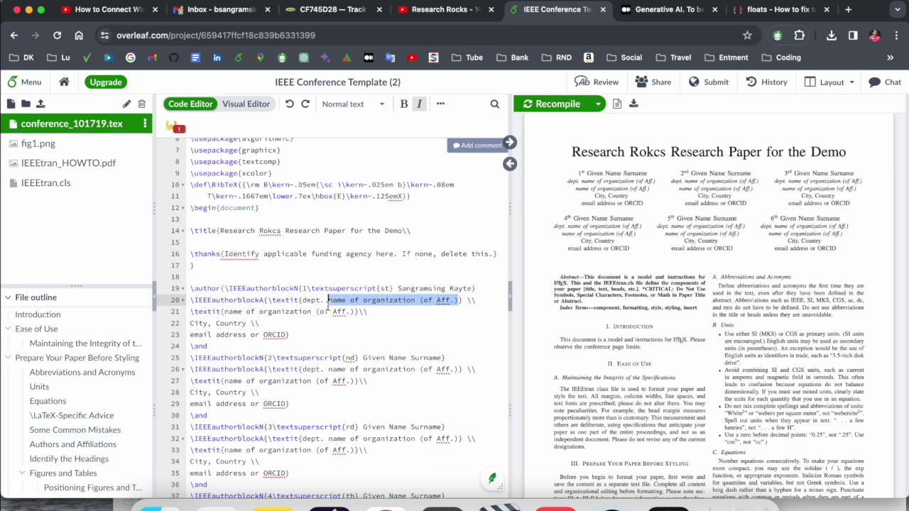
text(CS)
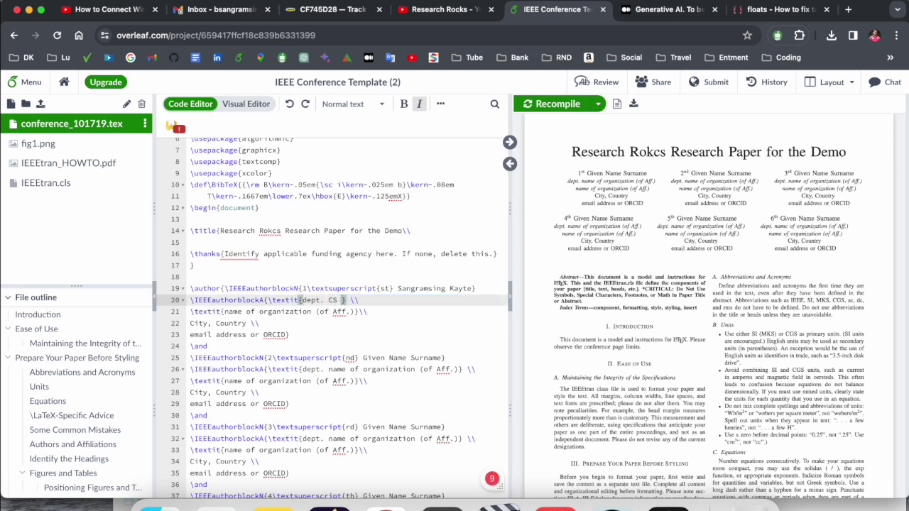
key(shift+Right)
key(Left)
text(and IT)
Step: Set organization IIIT-Hyderabad, city Hyderabad, India, and the author's e-mail address
drag(355, 311, 224, 313)
text(Hyderabad, India)
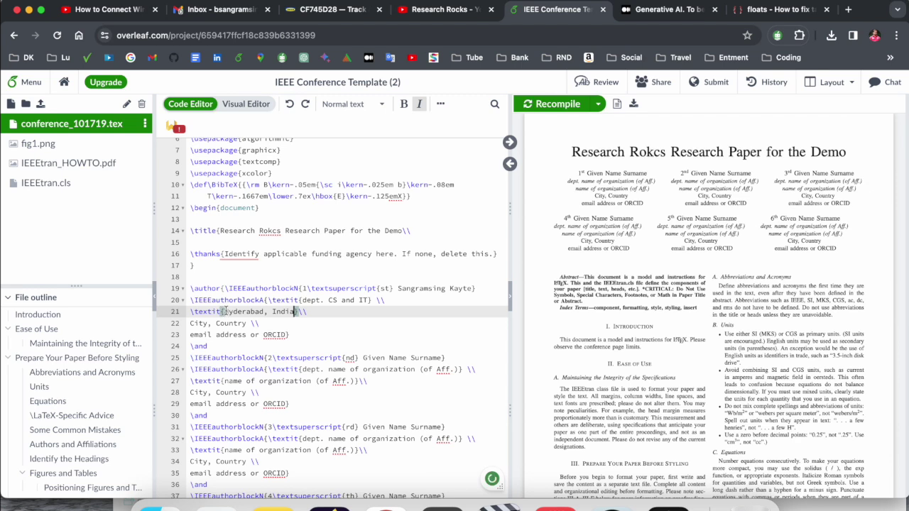
click(224, 313)
text(IIIT-)
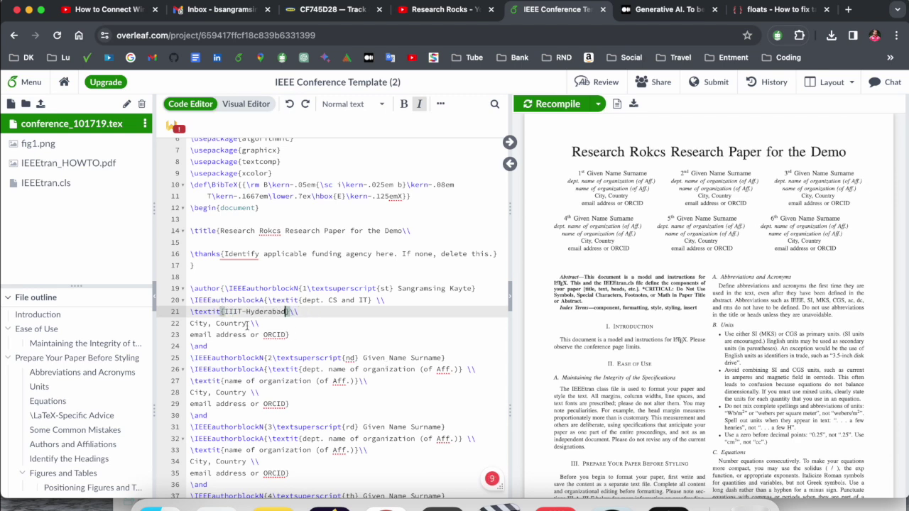
drag(248, 325, 190, 324)
text(Hyderabad, India)
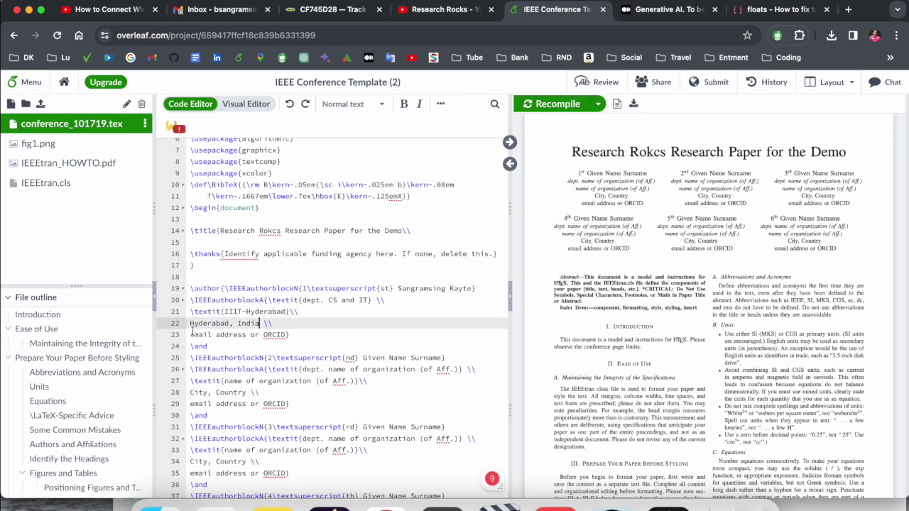
double_click(208, 336)
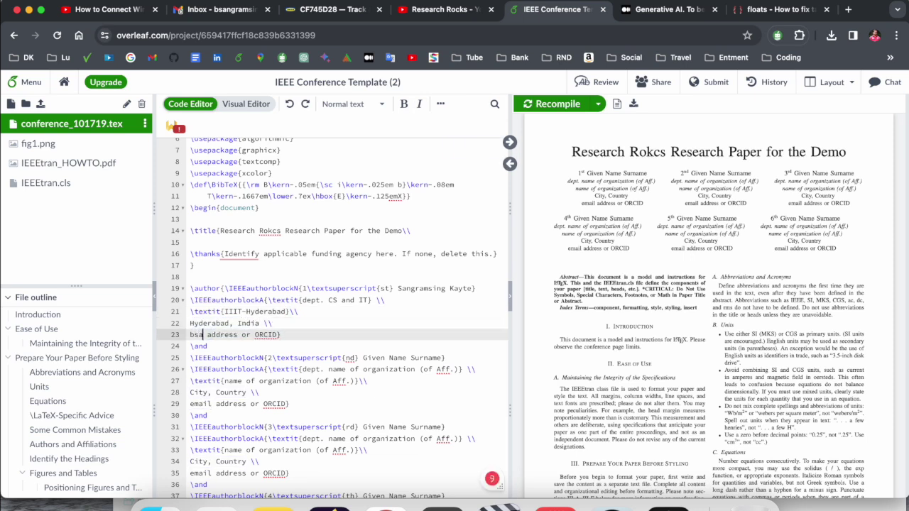
key(shift+Right)
key(shift+Right)
key(shift+Right)
key(shift+Right)
key(shift+Right)
key(shift+Right)
key(shift+Right)
key(shift+Right)
key(shift+Right)
key(shift+Right)
key(shift+Right)
key(shift+Right)
key(shift+Right)
key(shift+Right)
key(shift+Right)
key(shift+Right)
key(shift+Right)
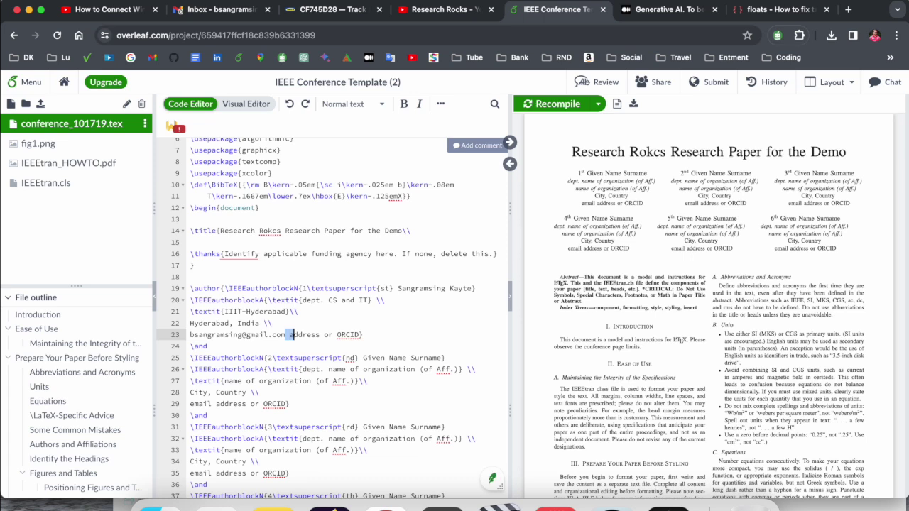
key(BackSpace)
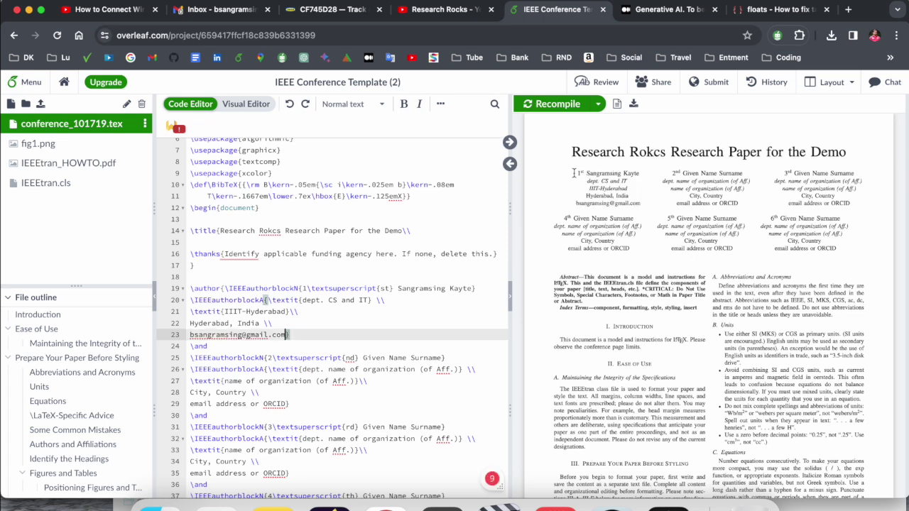
Step: Delete the fourth to sixth author blocks so only three authors remain, and recompile
scroll(365, 259, down, 3)
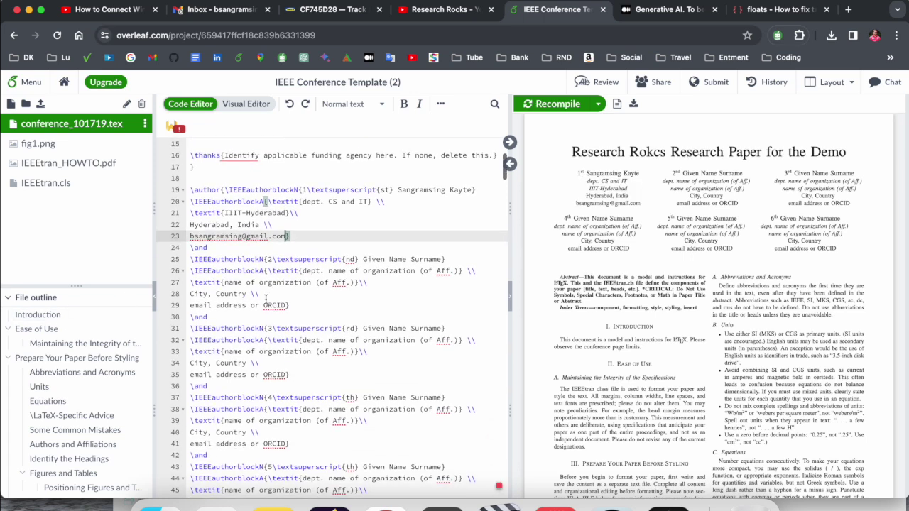
drag(363, 259, 440, 258)
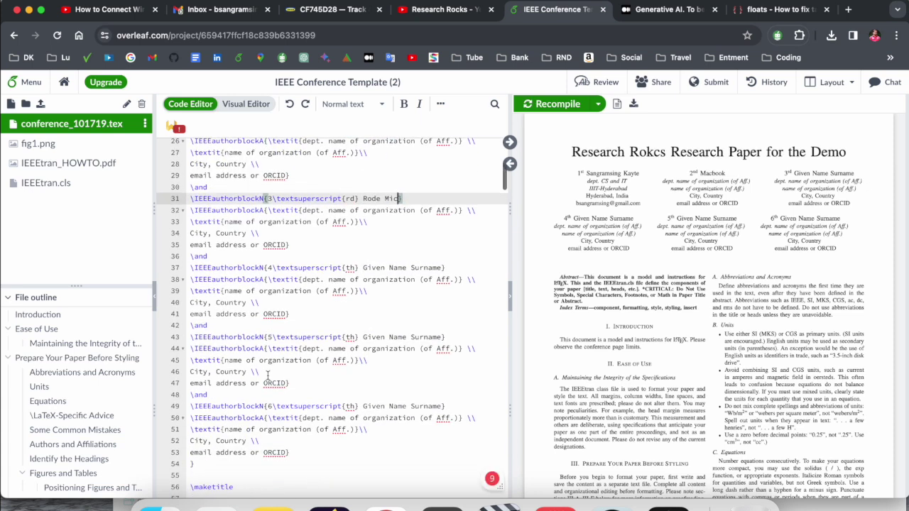
scroll(193, 248, down, 1)
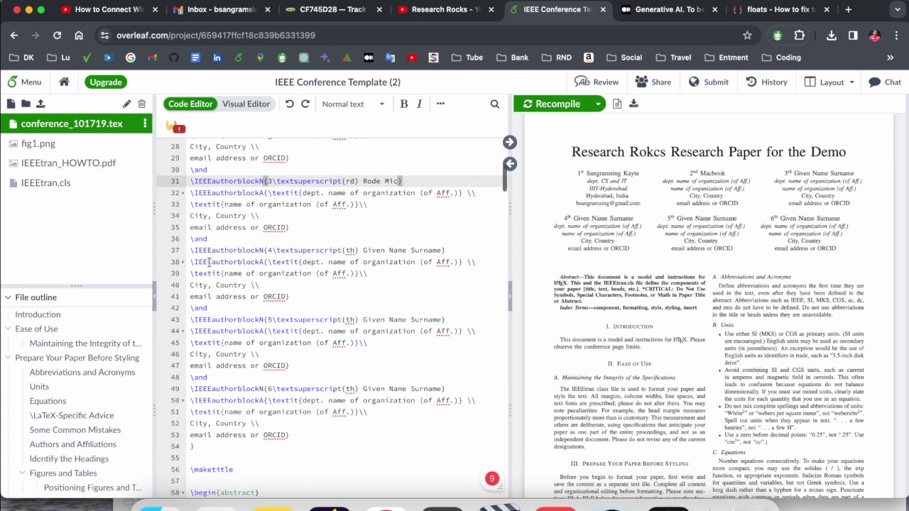
drag(190, 232, 193, 247)
drag(266, 428, 272, 437)
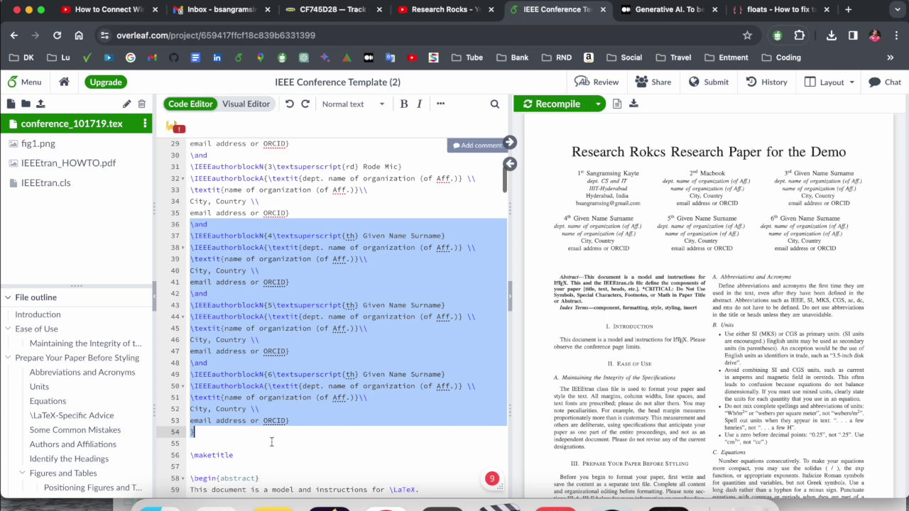
key(BackSpace)
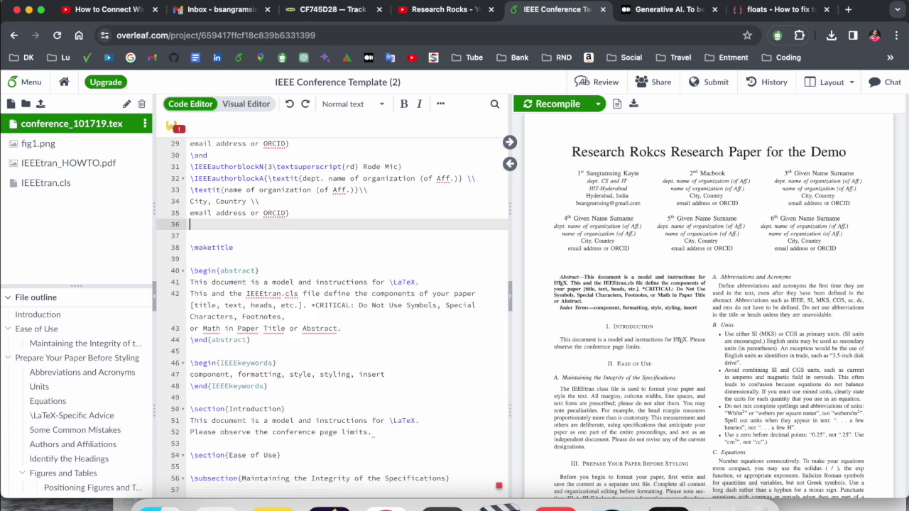
key(BackSpace)
key(super+s)
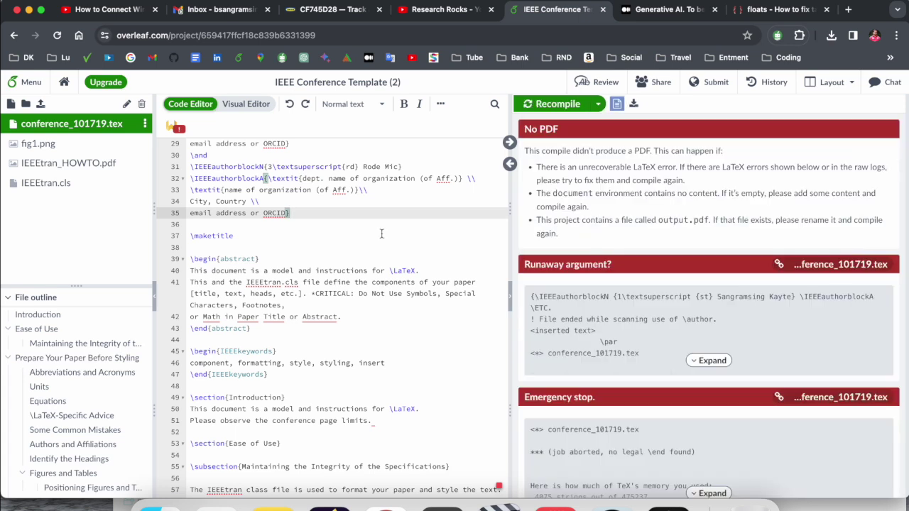
Step: Restore the missing closing brace before \maketitle and recompile
key(Down)
key(Return)
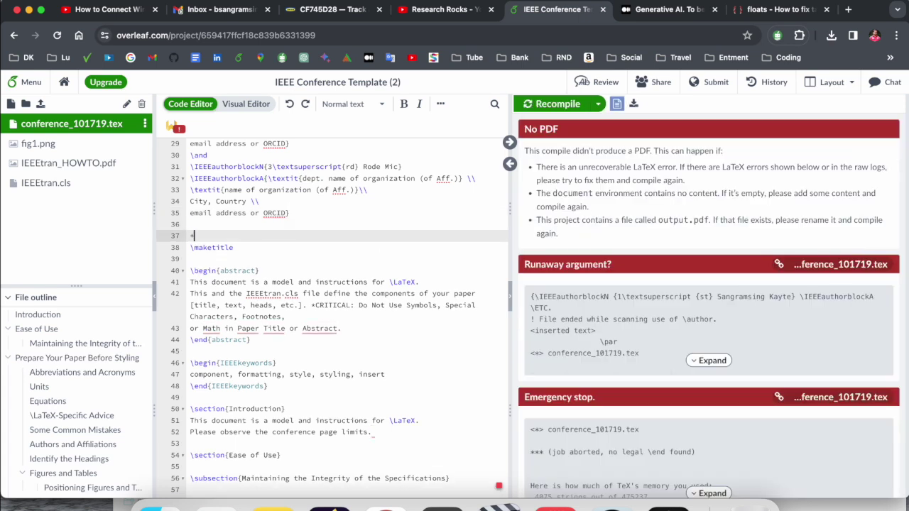
text(})
key(super+s)
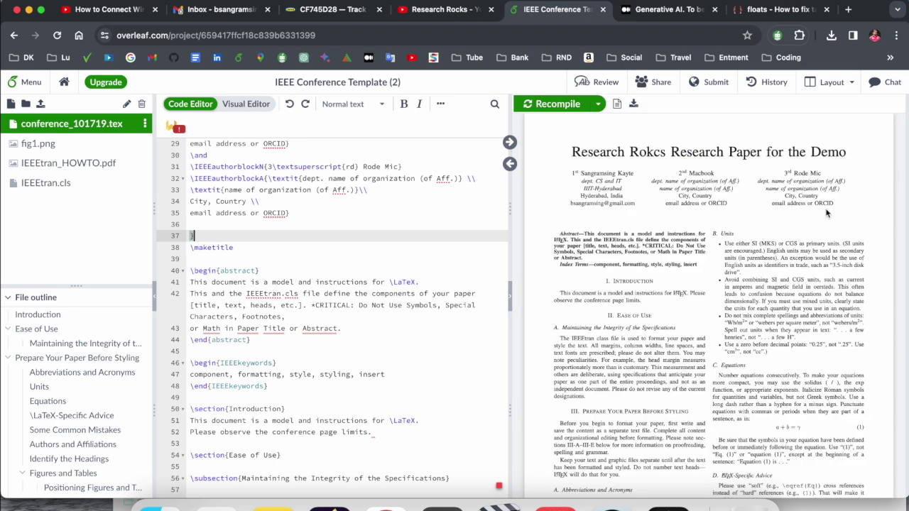
Step: Replace the template abstract with the copied Generative AI paragraph
drag(751, 205, 588, 183)
click(588, 183)
scroll(236, 287, down, 2)
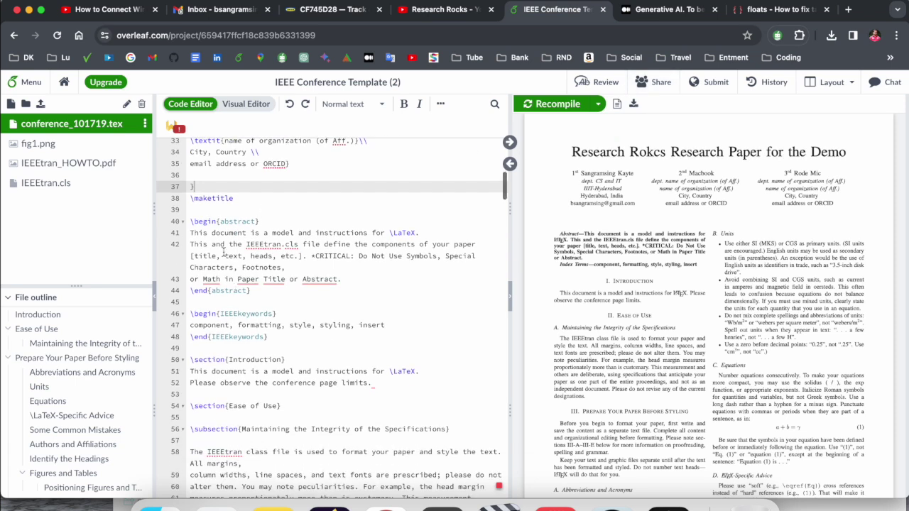
drag(189, 233, 342, 278)
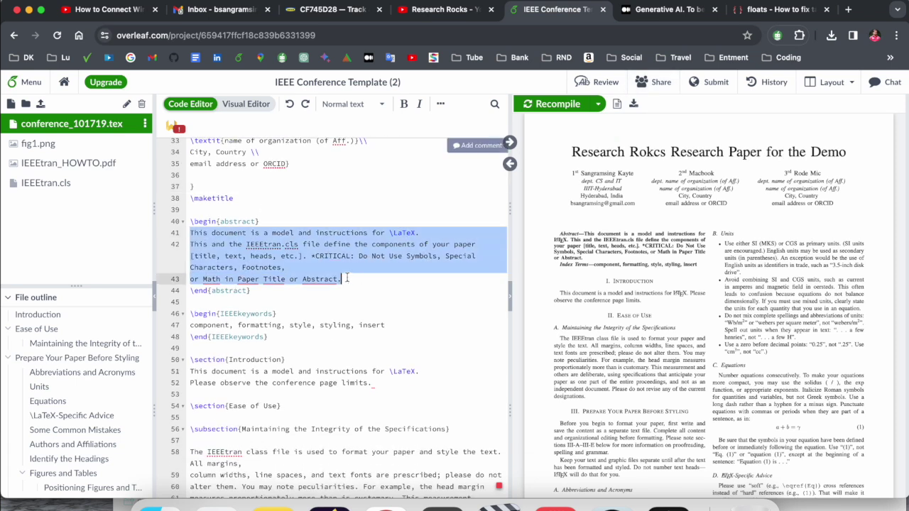
click(671, 10)
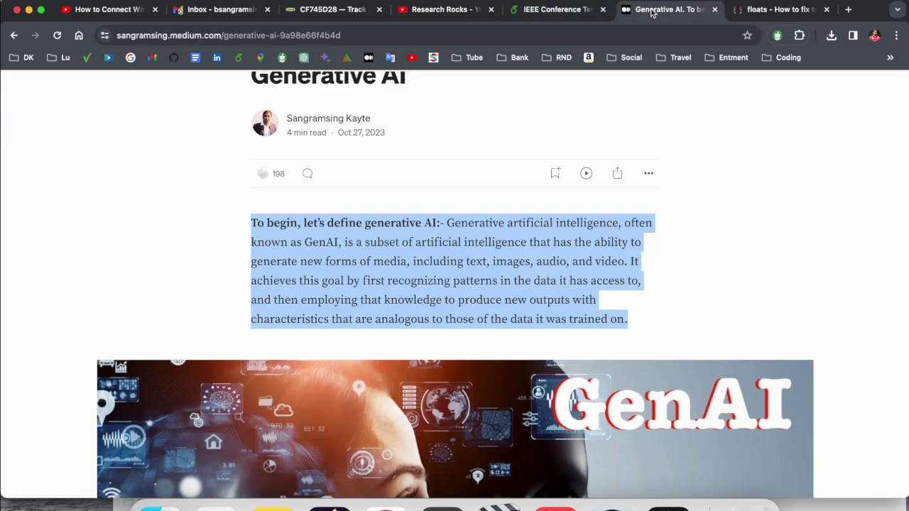
scroll(438, 254, up, 3)
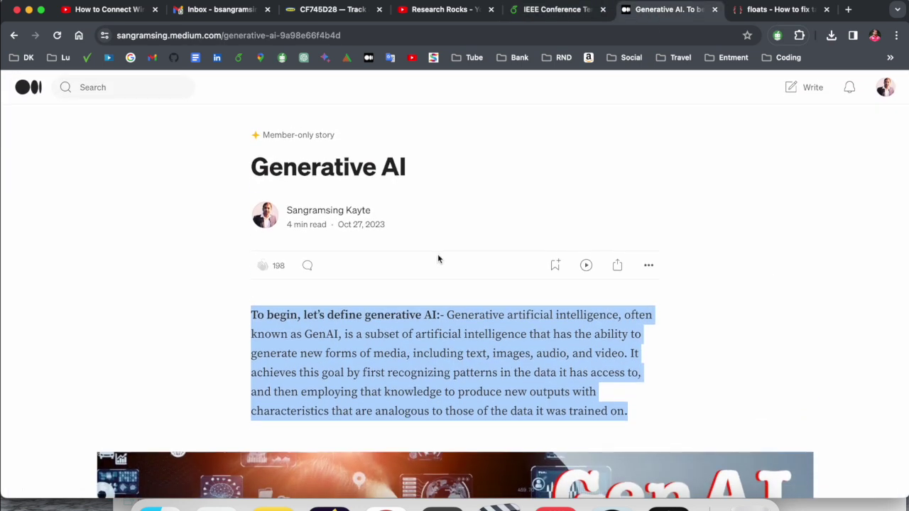
click(553, 11)
text(To begin, let's define generative AI:- Generative artificial intelligence, often known as GenAI, is a subset of artificial intelligence that has the ability to generate new forms of media, including text, images, audio, and video. It achieves this goal by first recognizing patterns in the data it has access to, and then employing that knowledge to produce new outputs with characteristics that are analogous to those of the data it was trained on.)
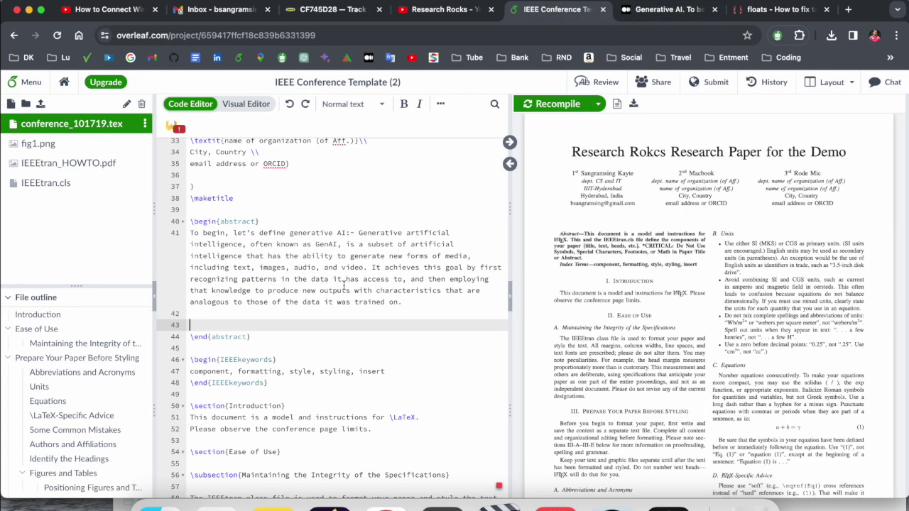
key(BackSpace)
key(Delete)
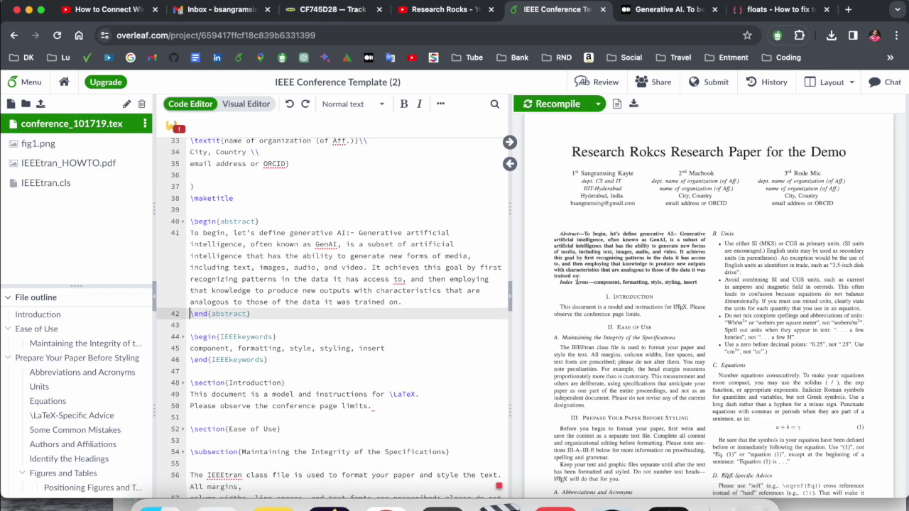
double_click(193, 348)
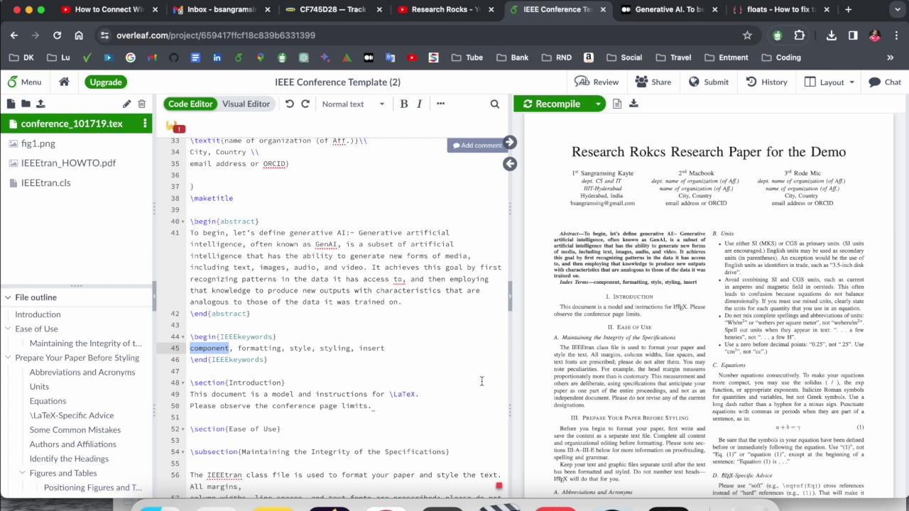
text(Research Rocks)
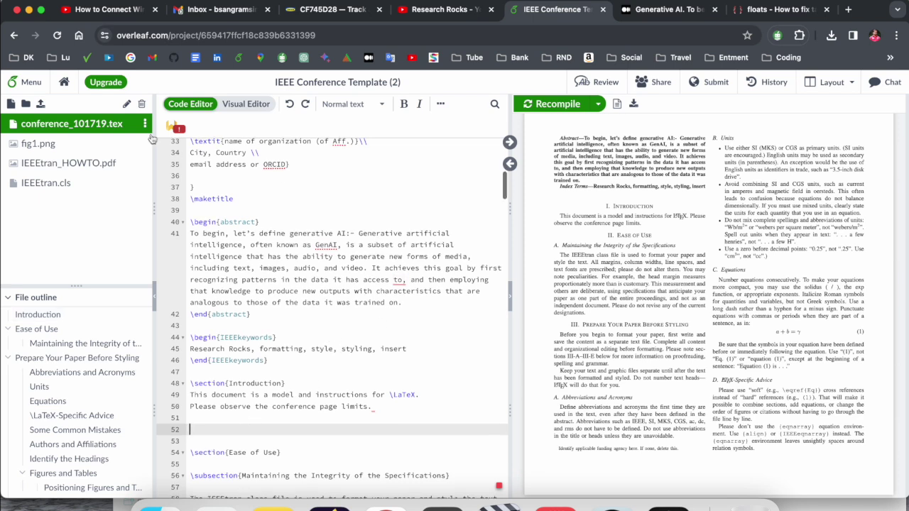
click(256, 108)
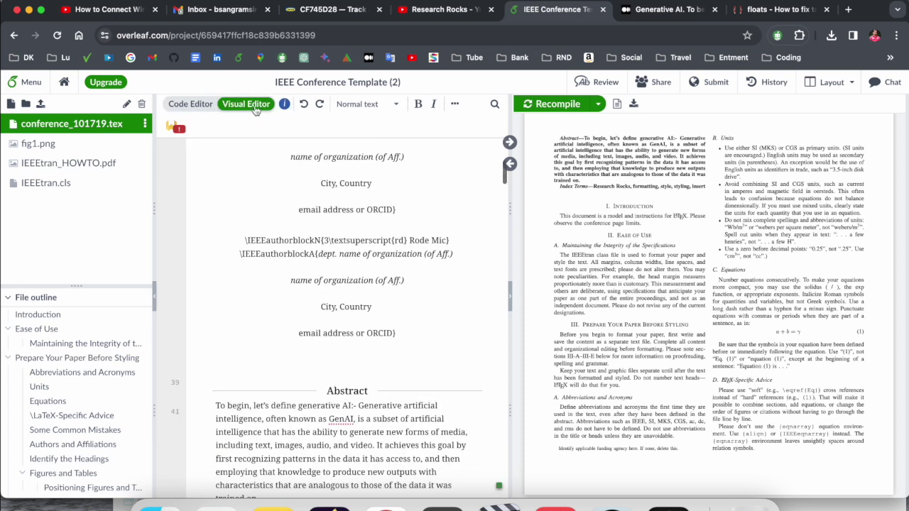
scroll(372, 279, down, 3)
scroll(340, 234, up, 4)
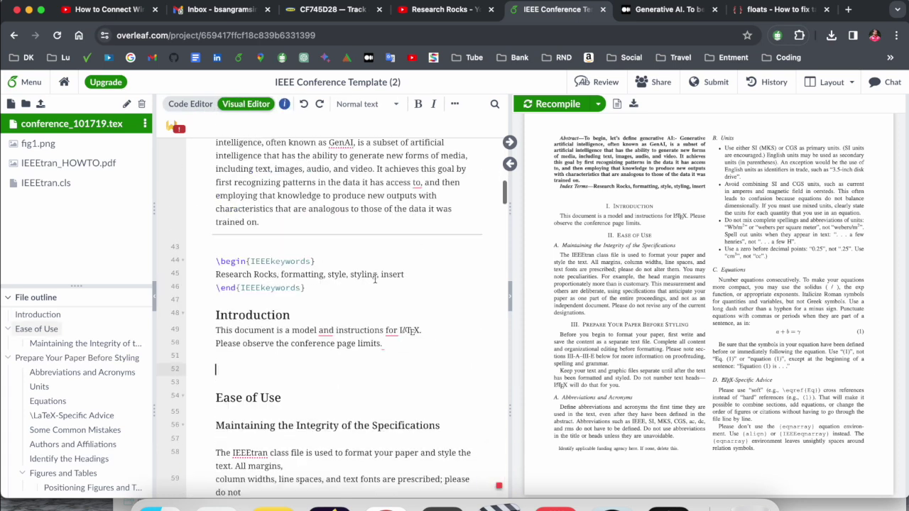
click(182, 105)
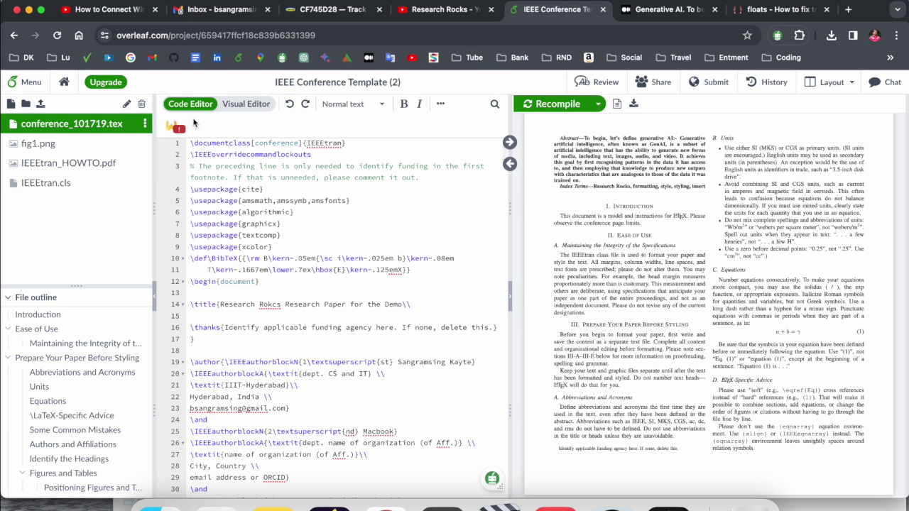
Step: Insert a 4×4 table after the Introduction and start entering 1 in its first row
click(440, 105)
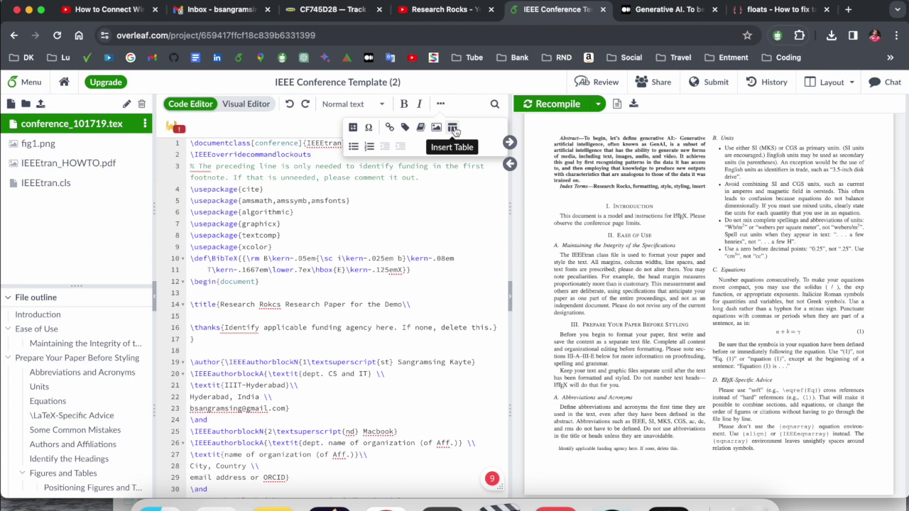
click(453, 129)
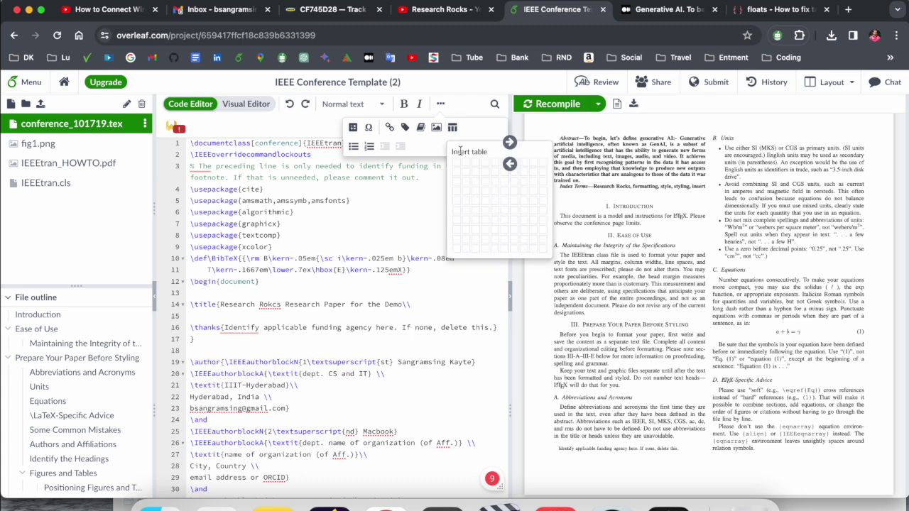
click(482, 193)
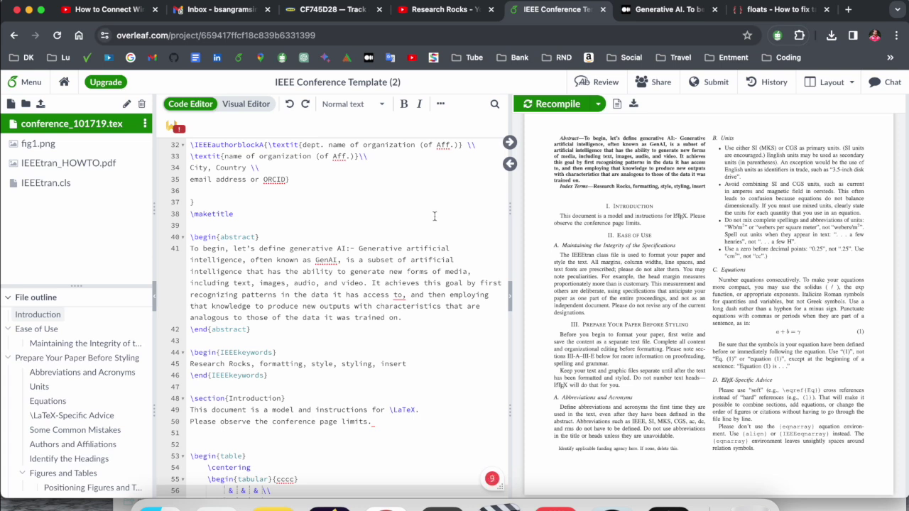
scroll(434, 216, down, 5)
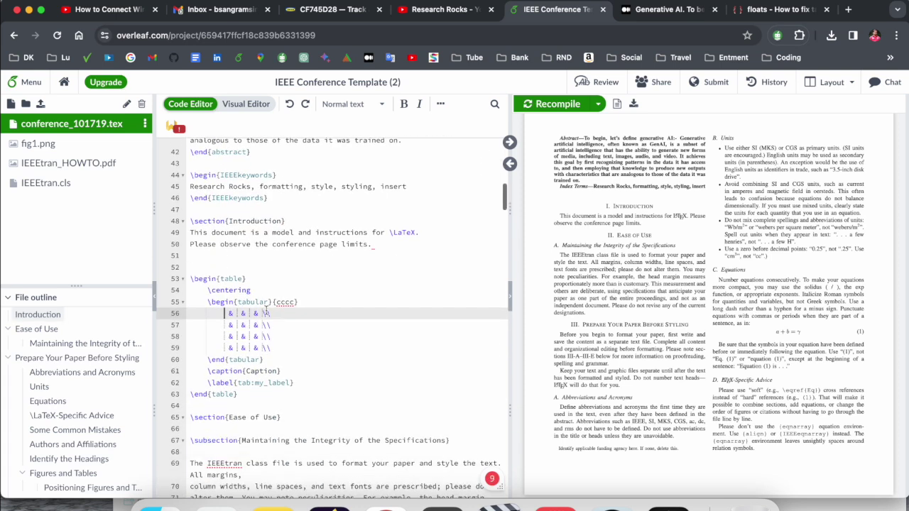
click(227, 314)
text(1)
click(228, 325)
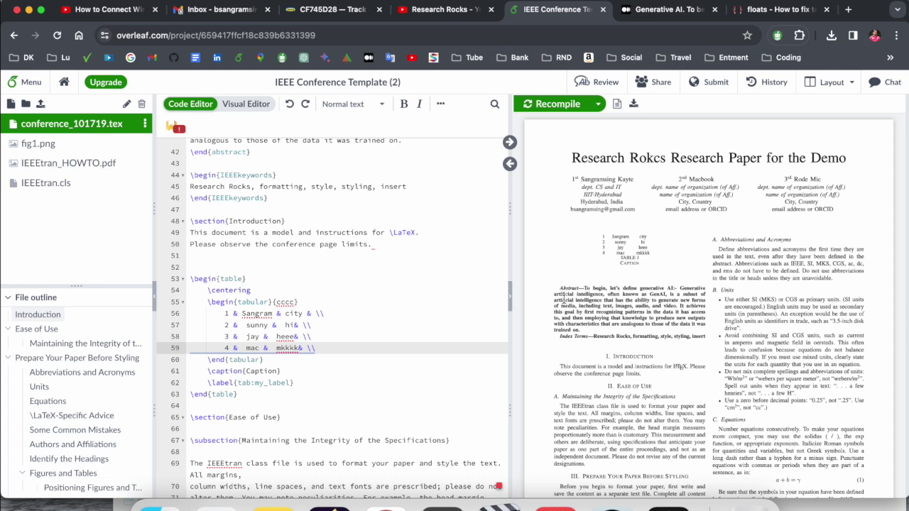
Step: Add an [htb] placement option to \begin{table} and recompile
scroll(567, 299, down, 3)
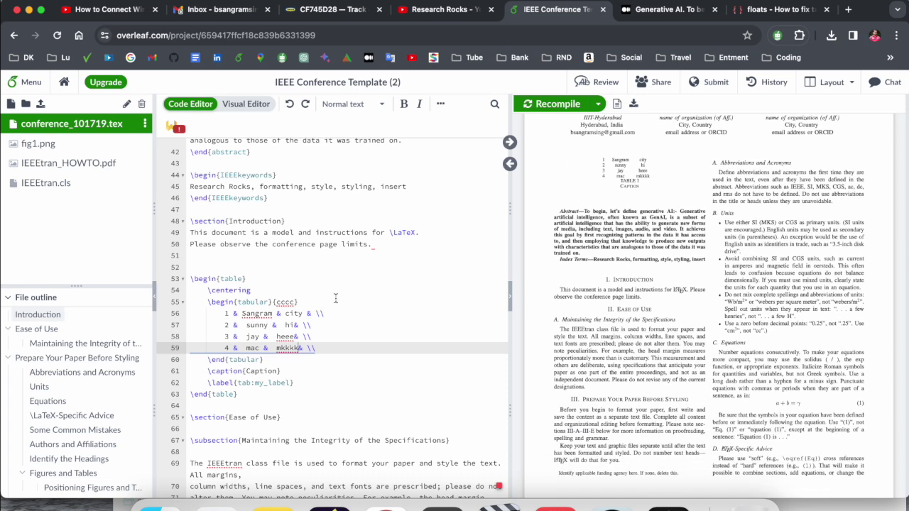
click(267, 284)
key(Home)
key(shift+End)
key(Right)
text([)
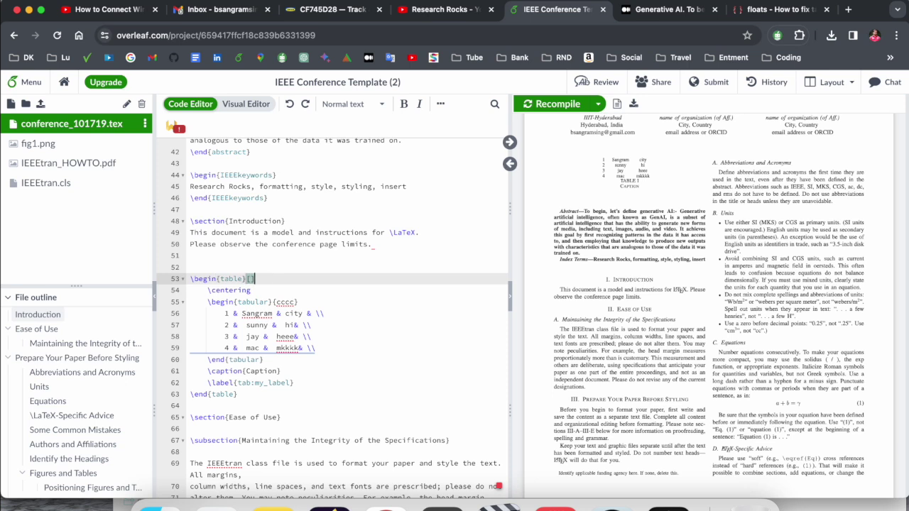
text(htb)
key(super+s)
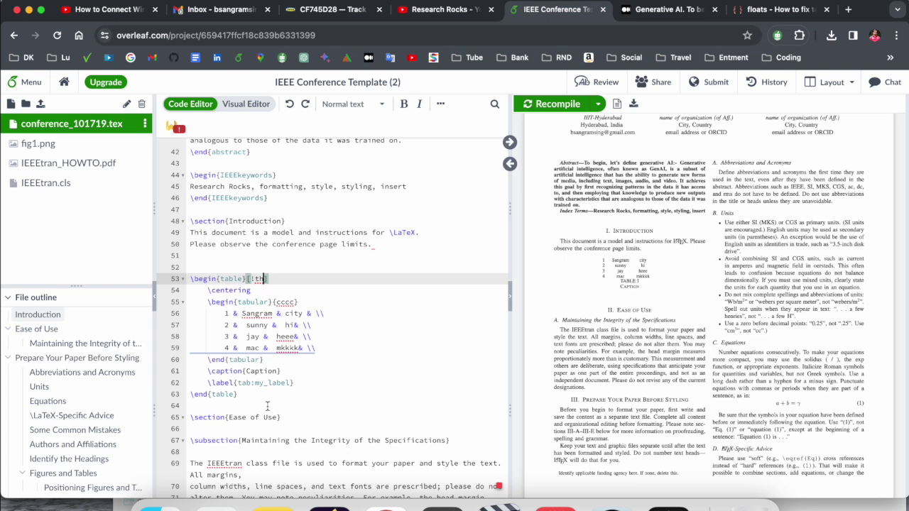
Step: Move the table caption above the table under \centering and rename it 'Demo Teble'
drag(206, 372, 282, 371)
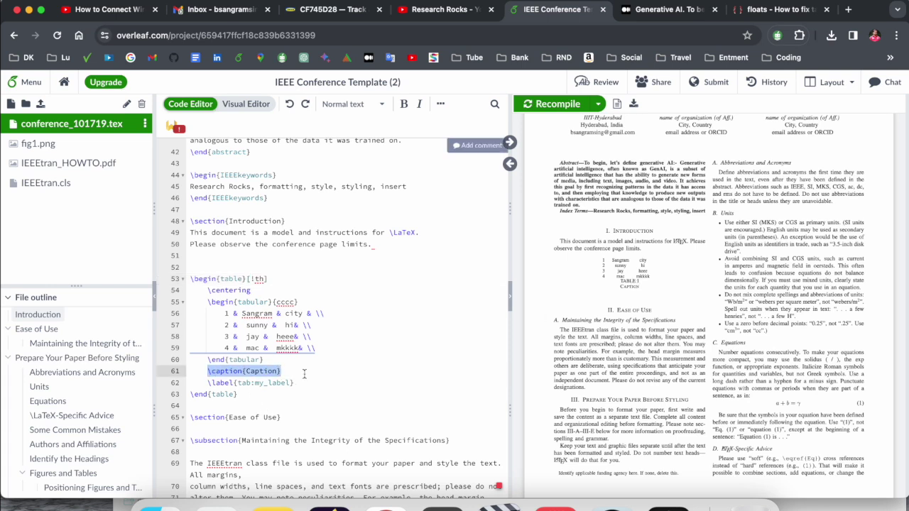
key(super+x)
click(280, 290)
key(Return)
key(super+v)
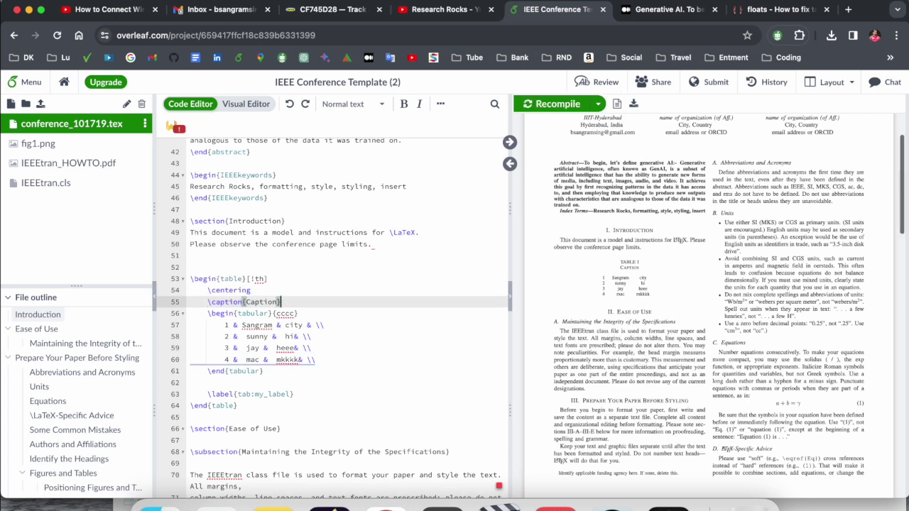
double_click(259, 301)
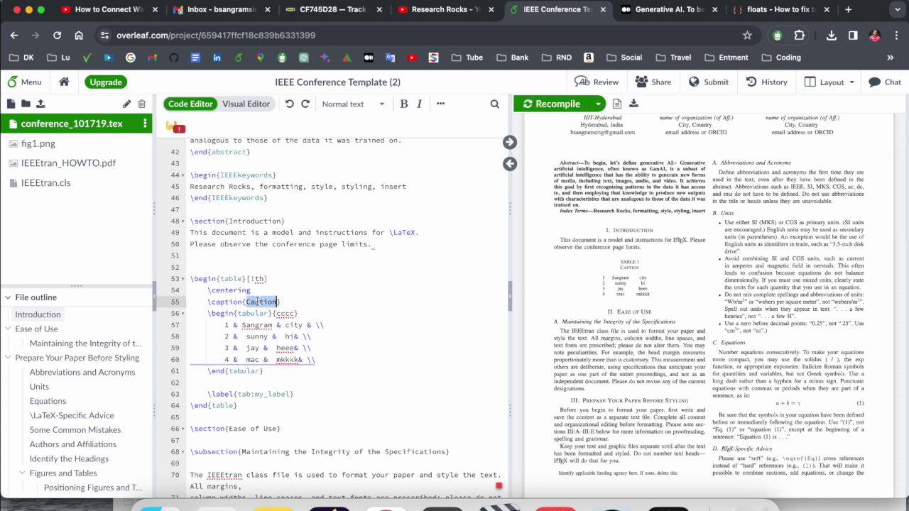
text(Demo Teble)
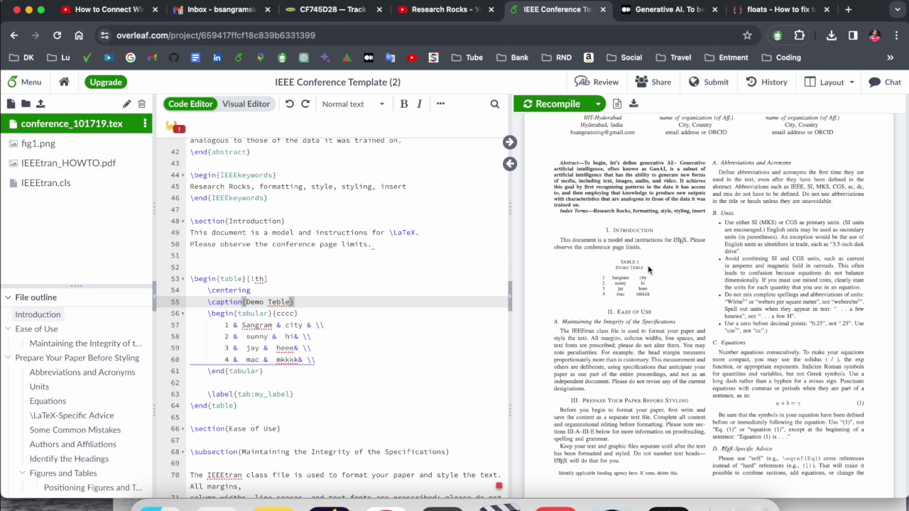
click(233, 381)
key(BackSpace)
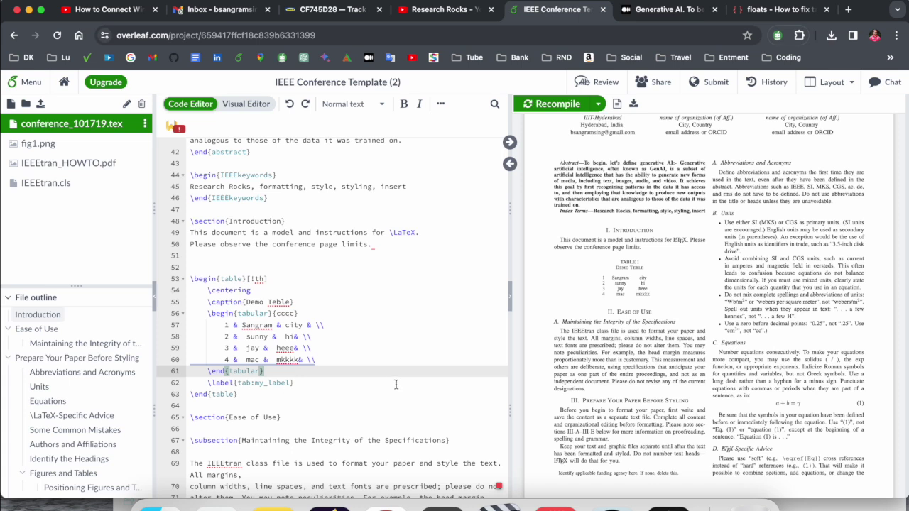
Step: Add a blank line after the Ease of Use paragraph for the upcoming figure
scroll(396, 384, down, 5)
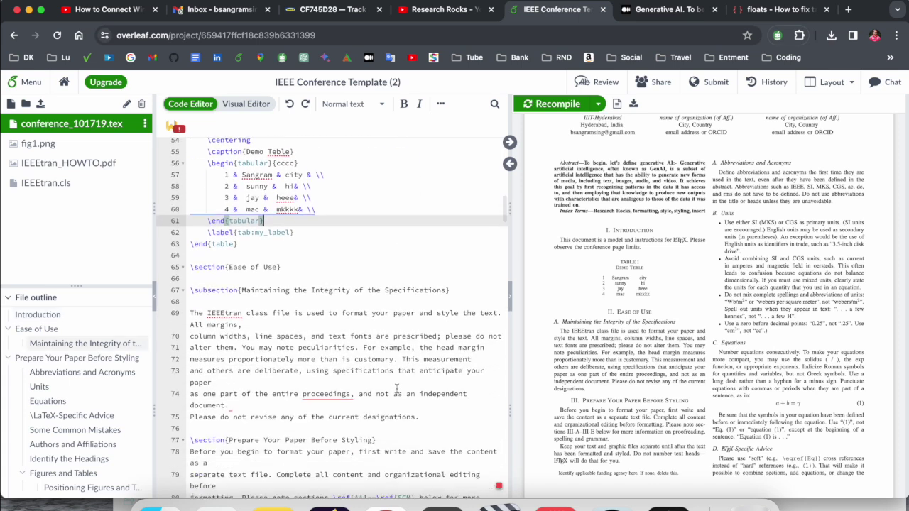
scroll(397, 387, down, 2)
click(426, 367)
key(Return)
key(Return)
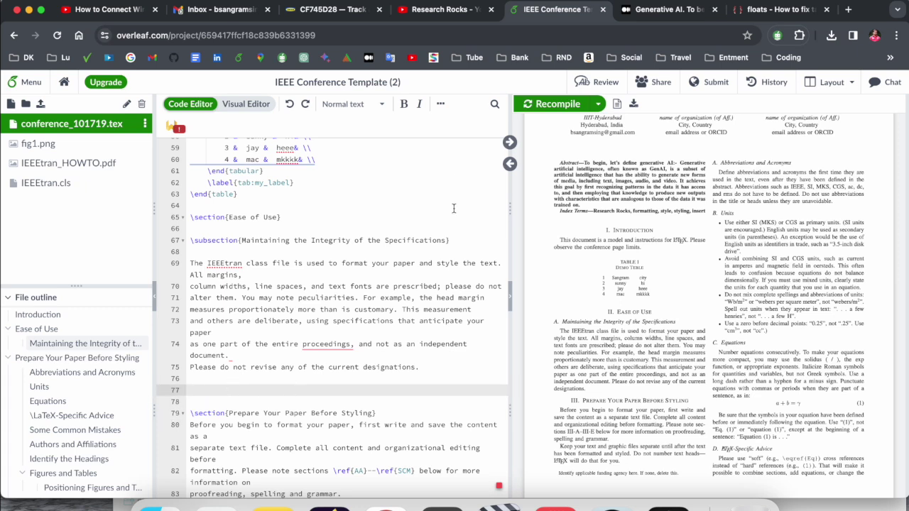
Step: Upload 'How to use Overleaf and Latex .jpg', insert it as a figure, and recompile
scroll(369, 249, up, 1)
click(440, 104)
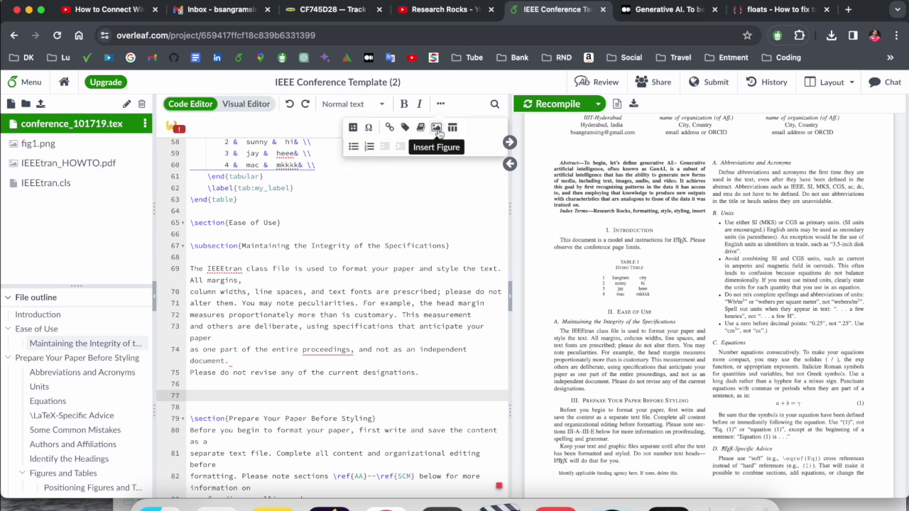
click(436, 130)
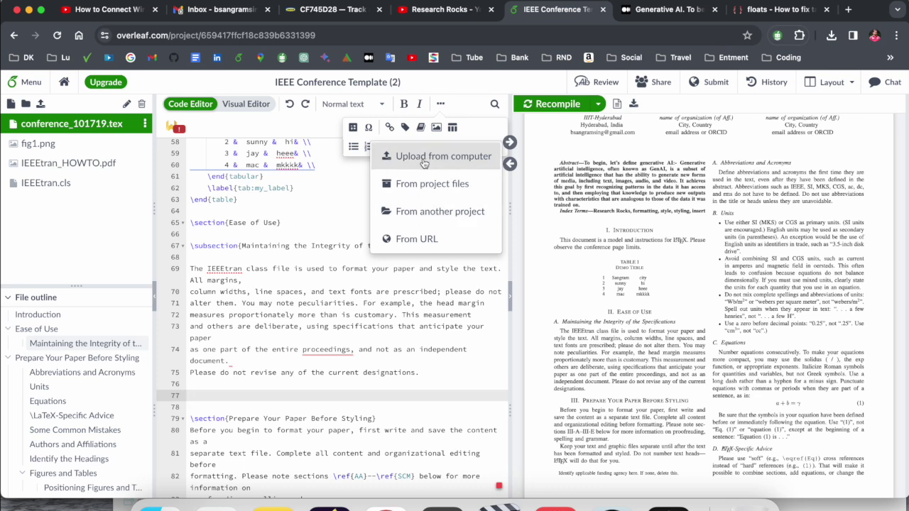
click(422, 157)
key(super+Tab)
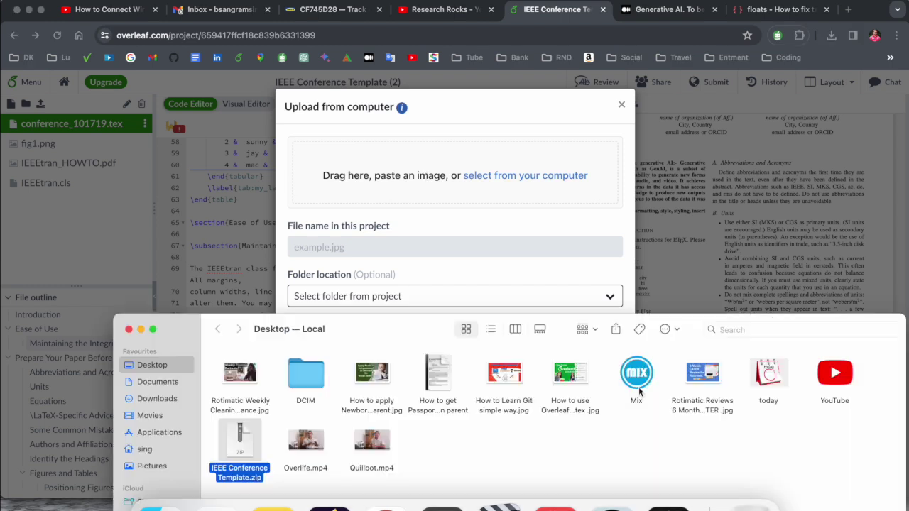
drag(572, 375, 507, 190)
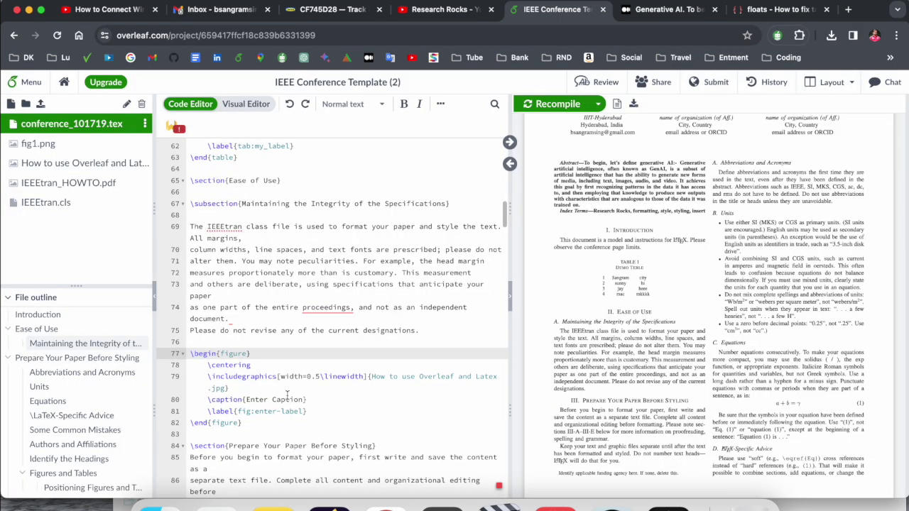
click(281, 390)
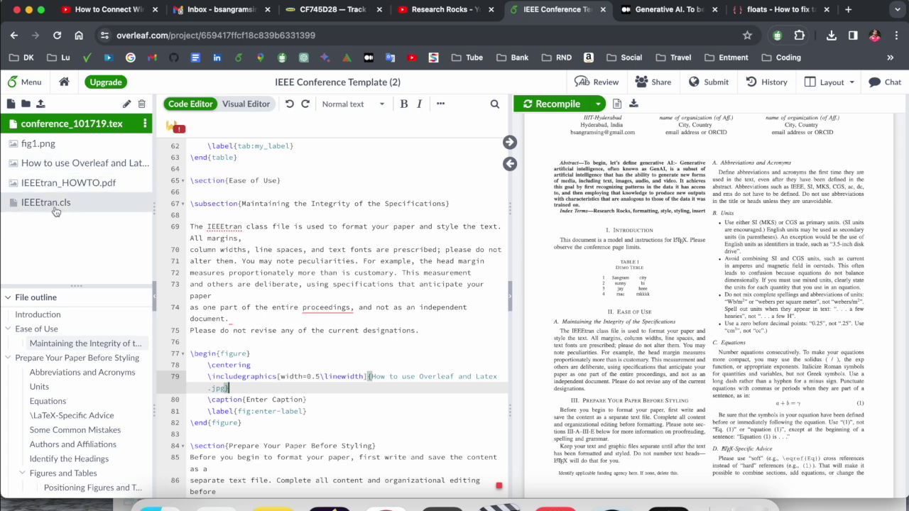
key(super+s)
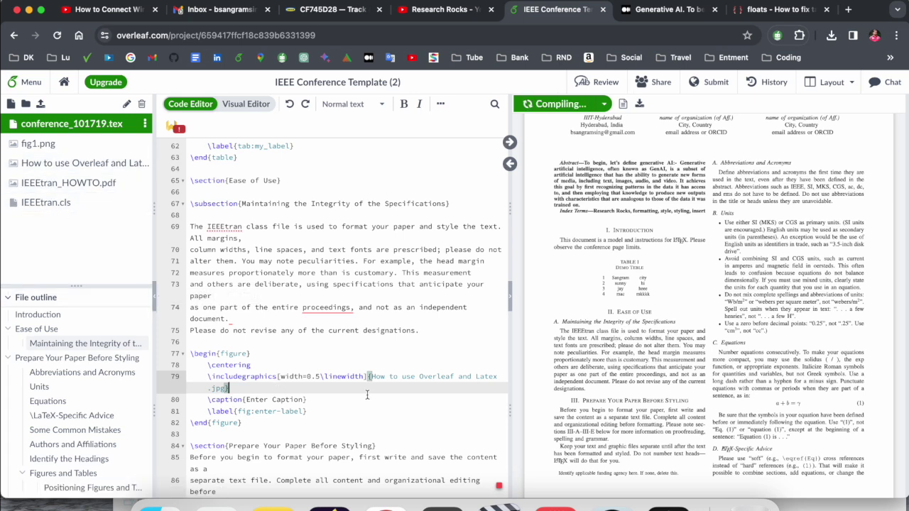
Step: Add the [!th] placement option to the figure and recompile to preview it
scroll(640, 234, up, 2)
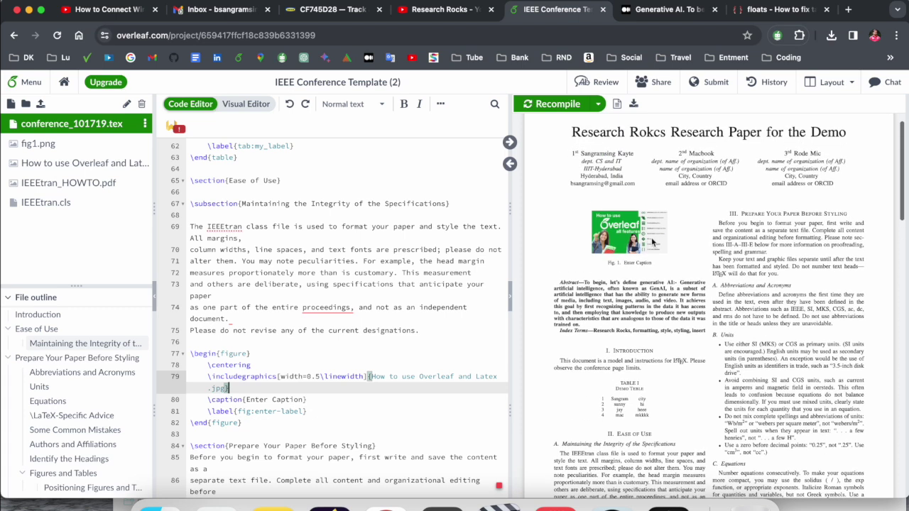
click(270, 354)
text([!)
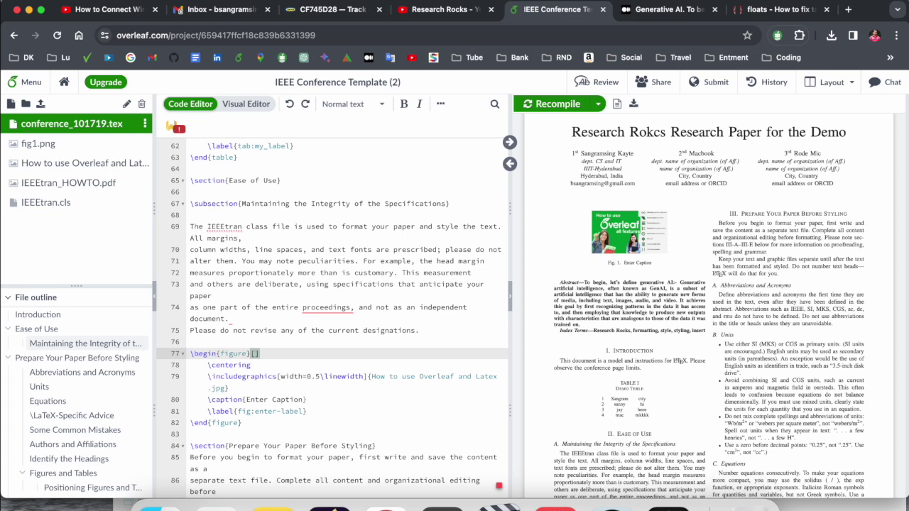
text(th)
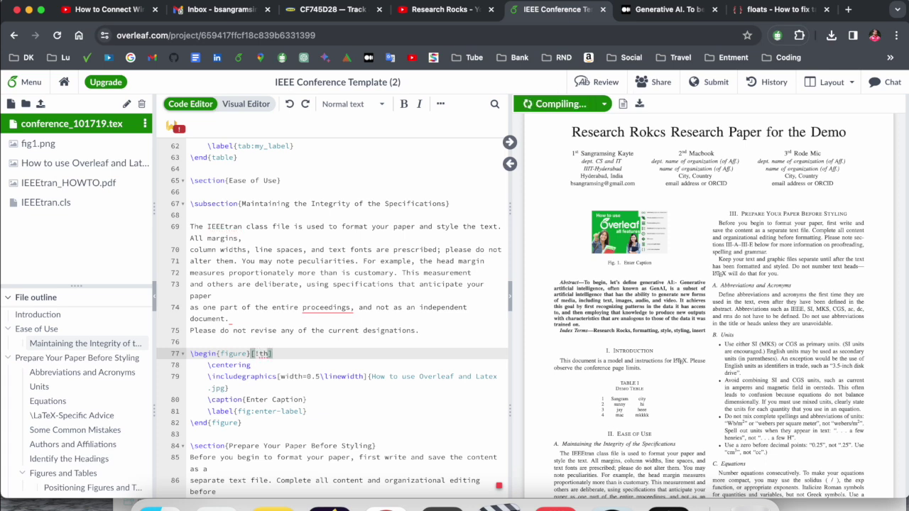
scroll(645, 282, down, 3)
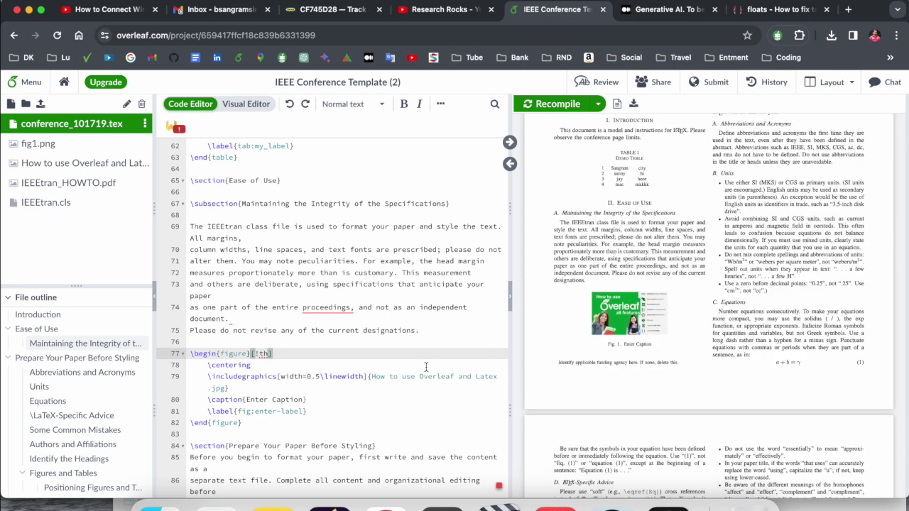
click(310, 376)
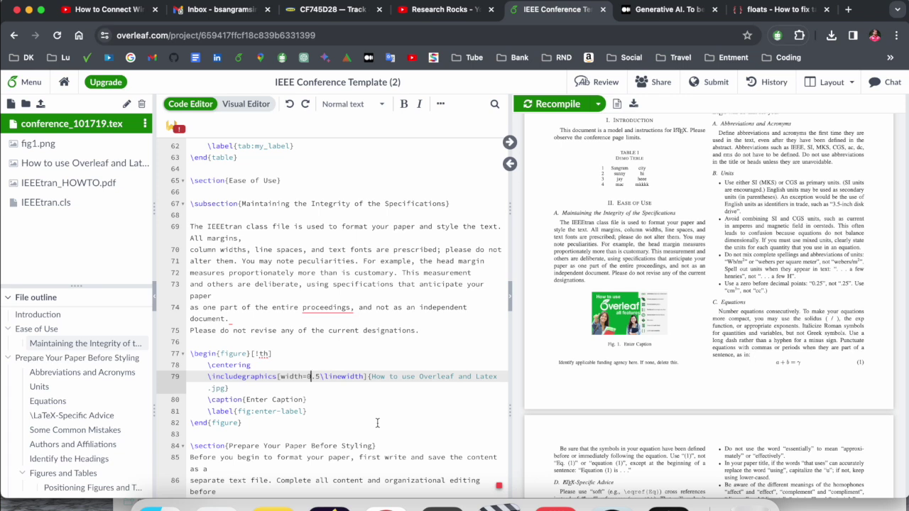
key(Return)
key(super+s)
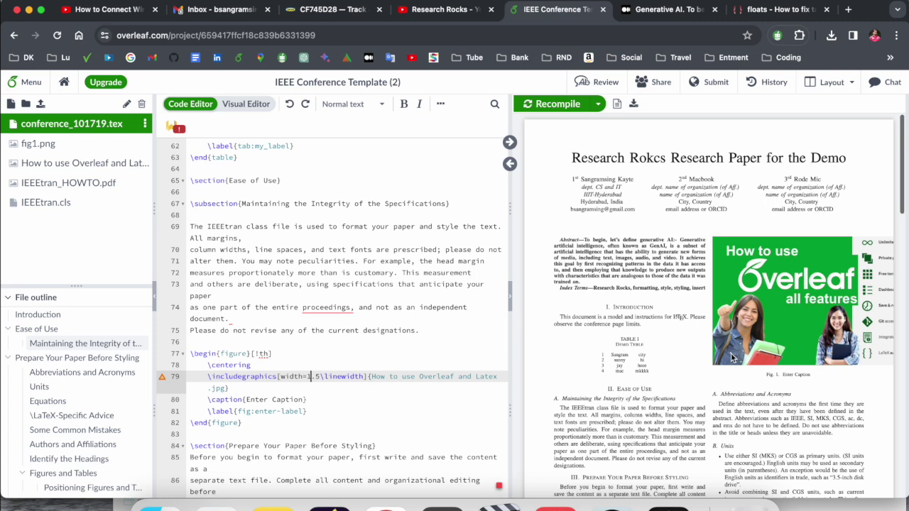
Step: Change the figure width on line 79 from 1.5\linewidth to 0.8\linewidth and recompile
scroll(732, 357, down, 1)
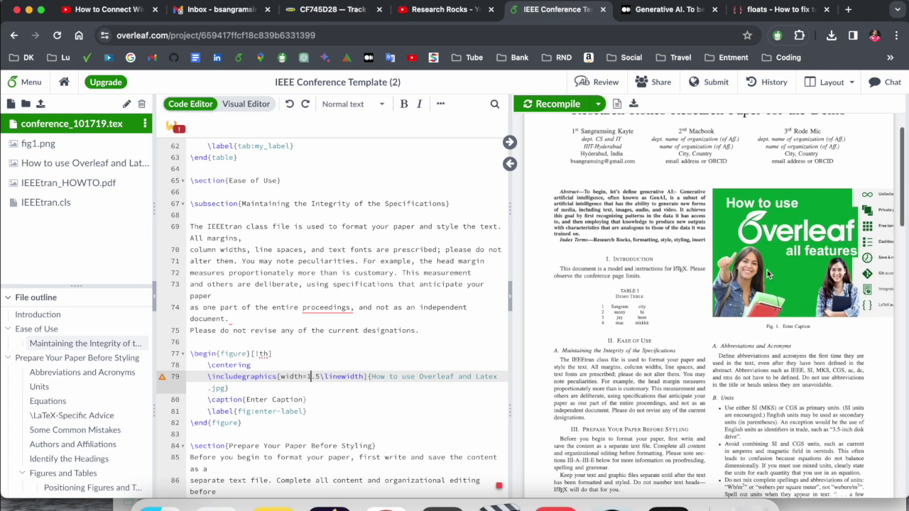
double_click(309, 376)
text(0)
key(BackSpace)
text(8)
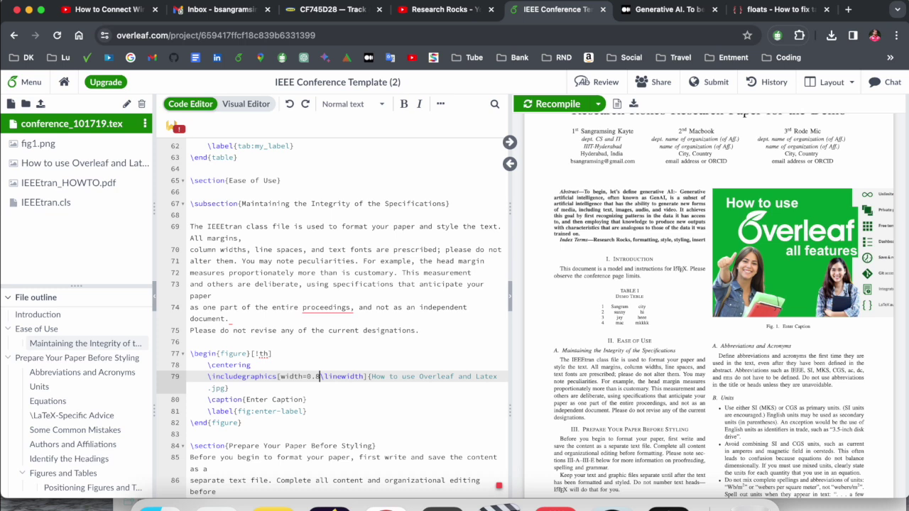
key(super+s)
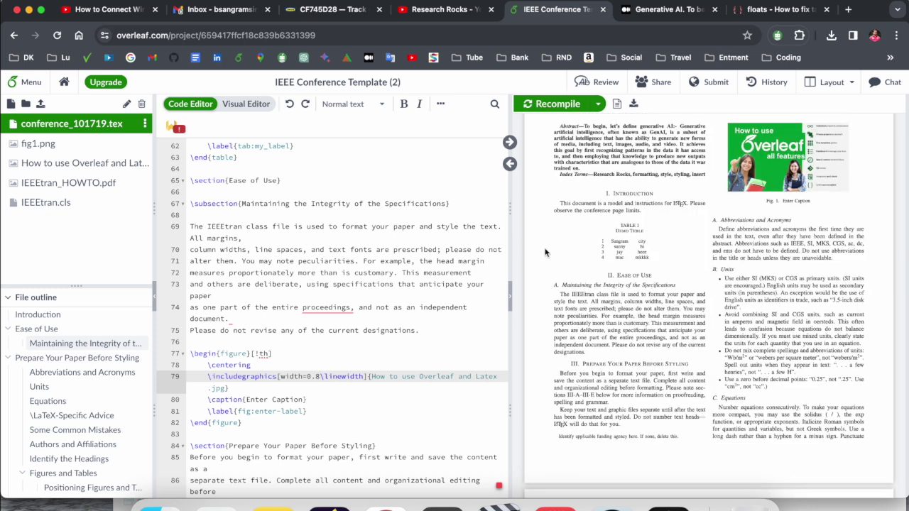
scroll(379, 368, down, 3)
scroll(378, 368, down, 9)
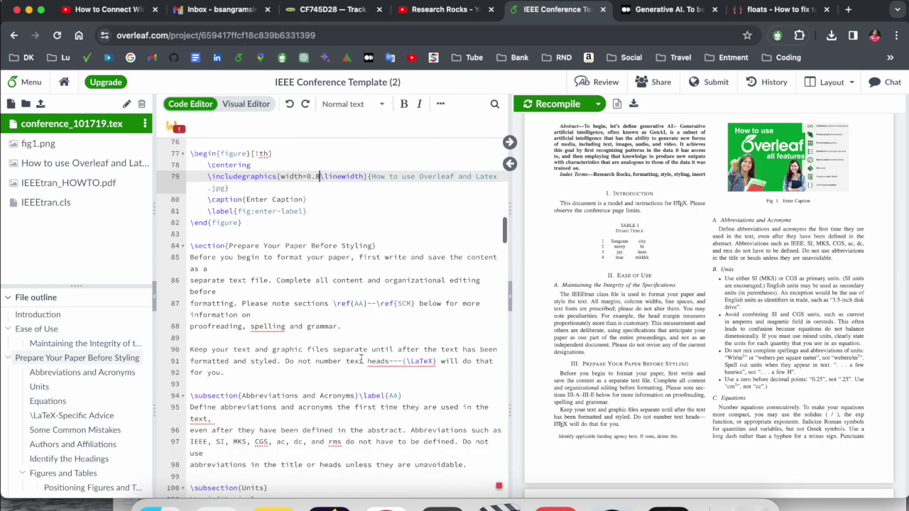
scroll(359, 368, down, 5)
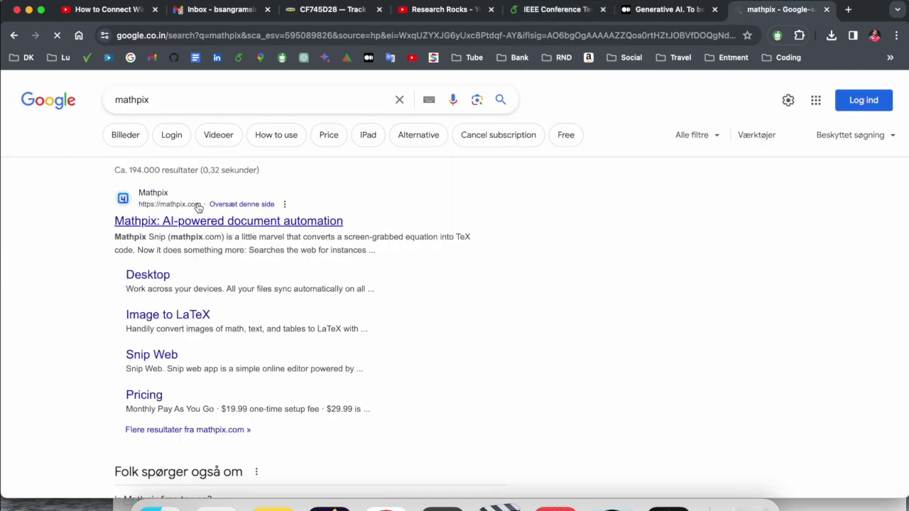
Step: Open mathpix.com and sign in with the saved account credentials
click(197, 211)
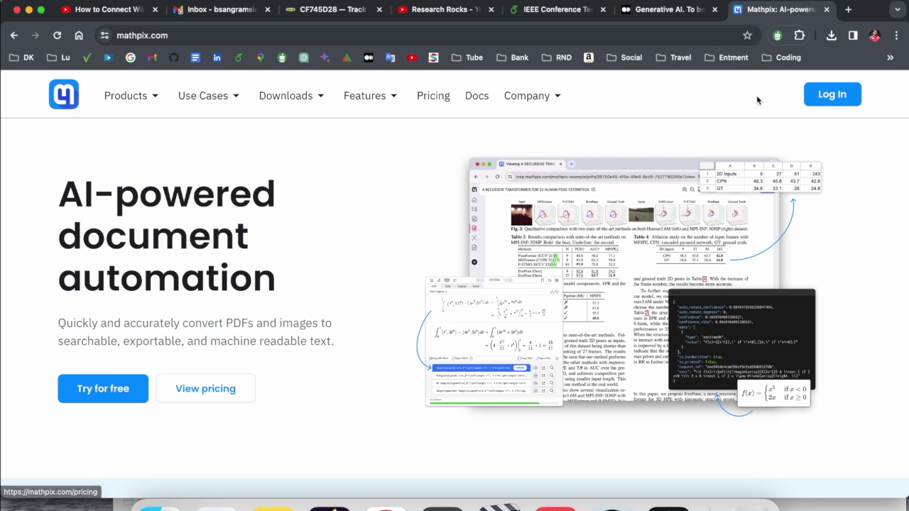
click(854, 101)
click(453, 224)
click(462, 255)
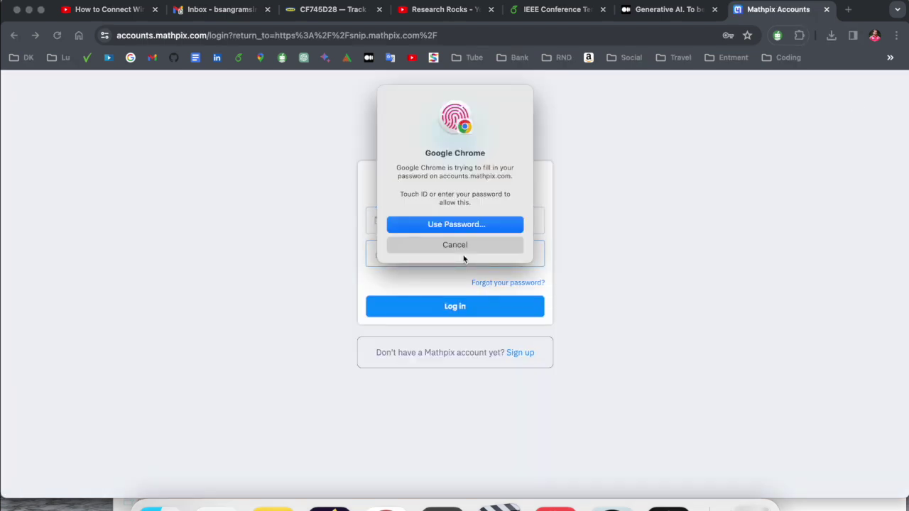
key(Return)
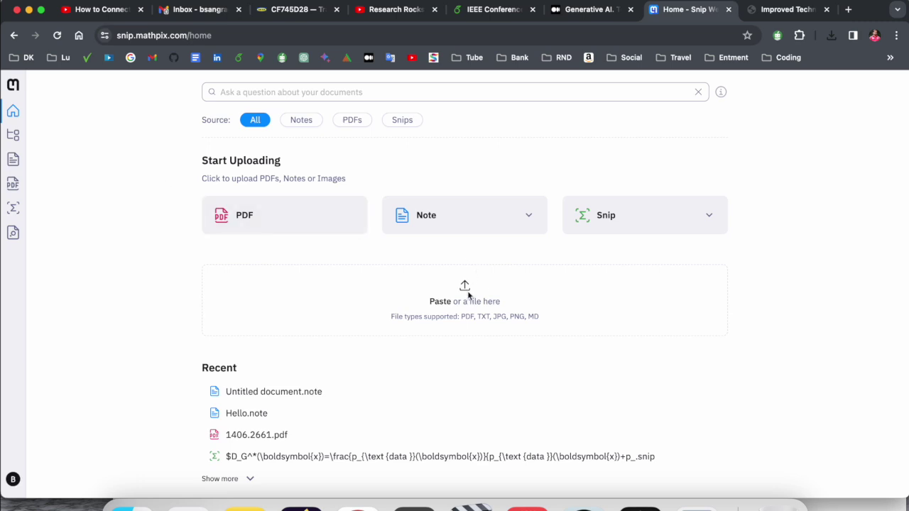
Step: Drag DEMO.pdf from Finder onto the Mathpix drop area and upload it
click(126, 506)
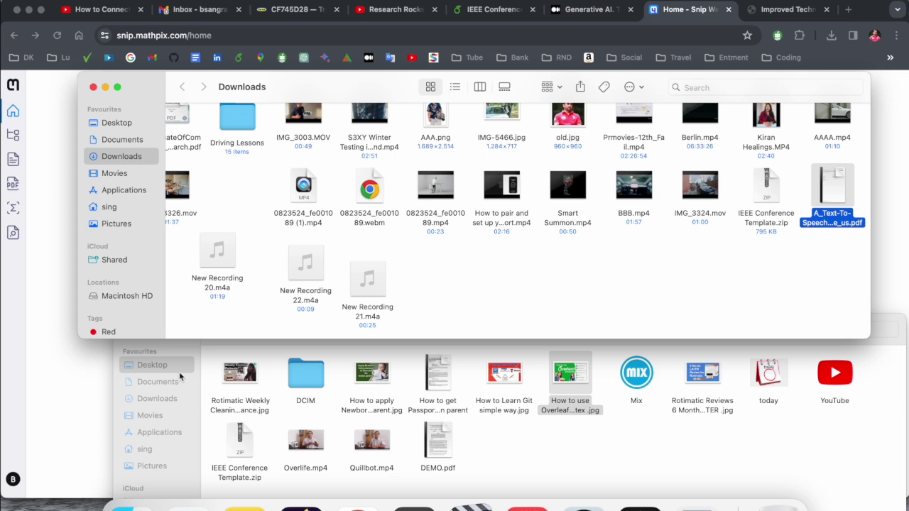
click(93, 86)
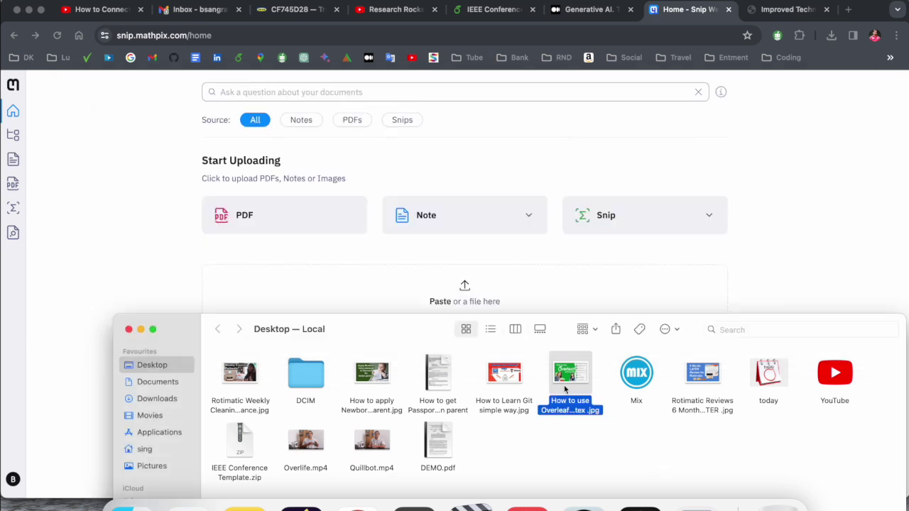
drag(437, 443, 421, 284)
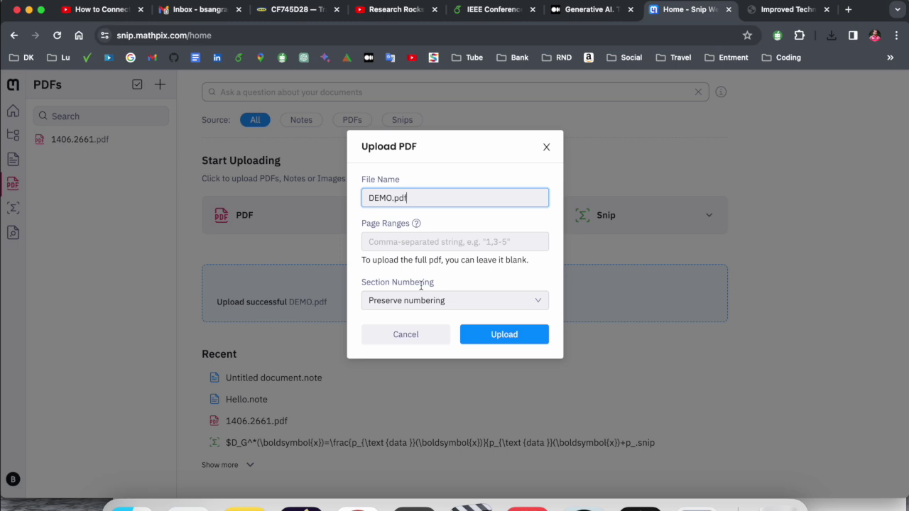
click(499, 333)
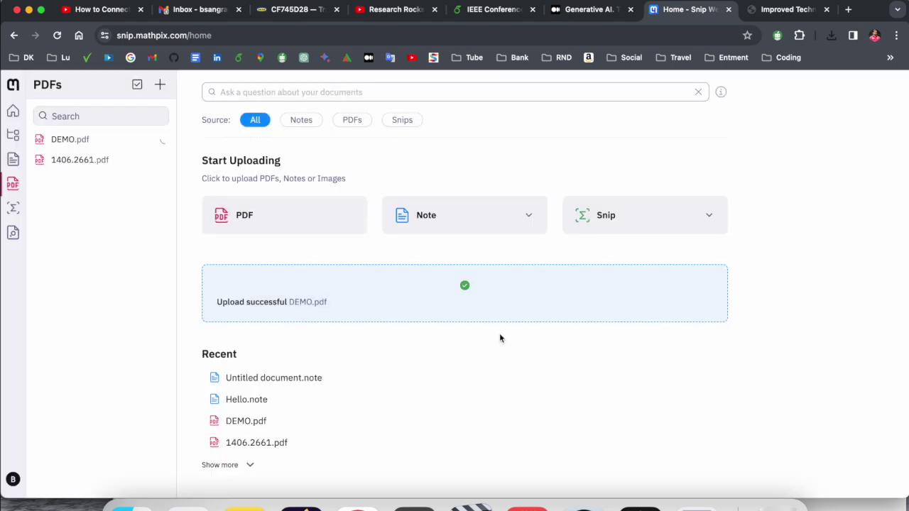
Step: Copy the page-3 minibatch discrimination equation block as LaTeX, then go back to Overleaf
scroll(391, 347, down, 3)
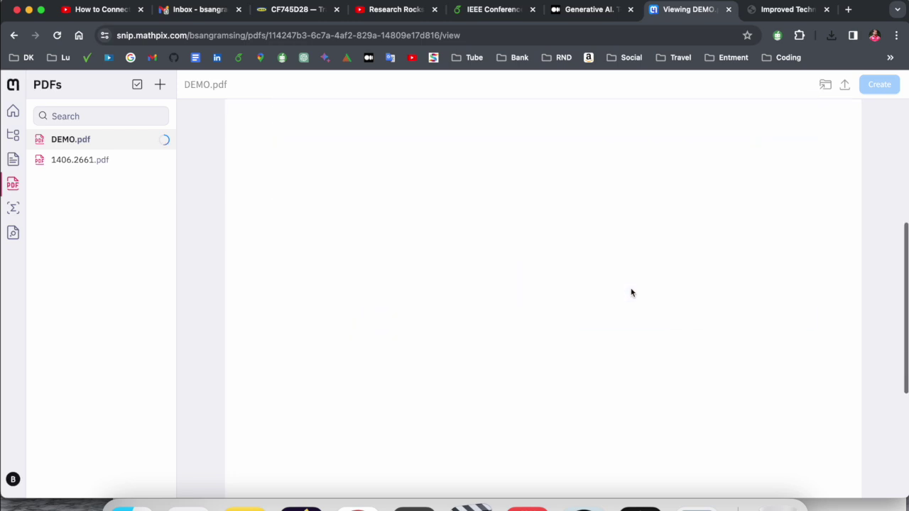
scroll(631, 292, down, 5)
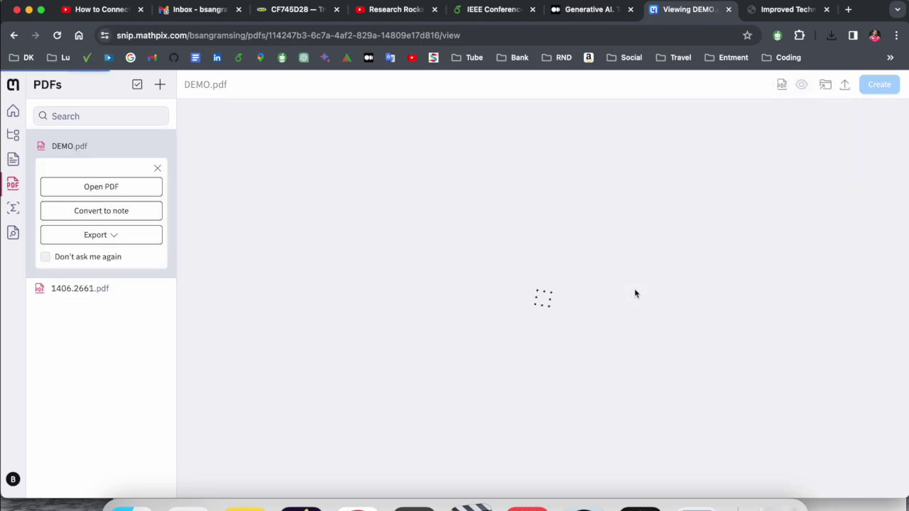
scroll(567, 332, down, 10)
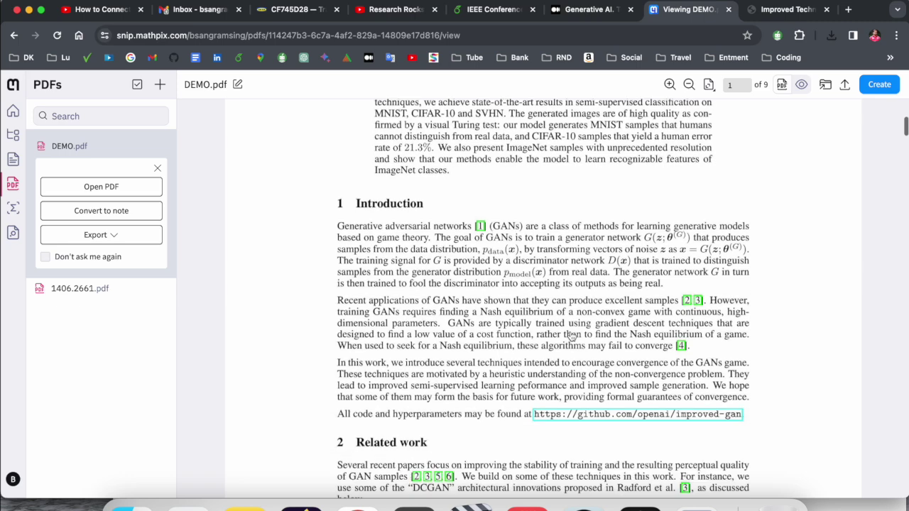
scroll(572, 335, down, 15)
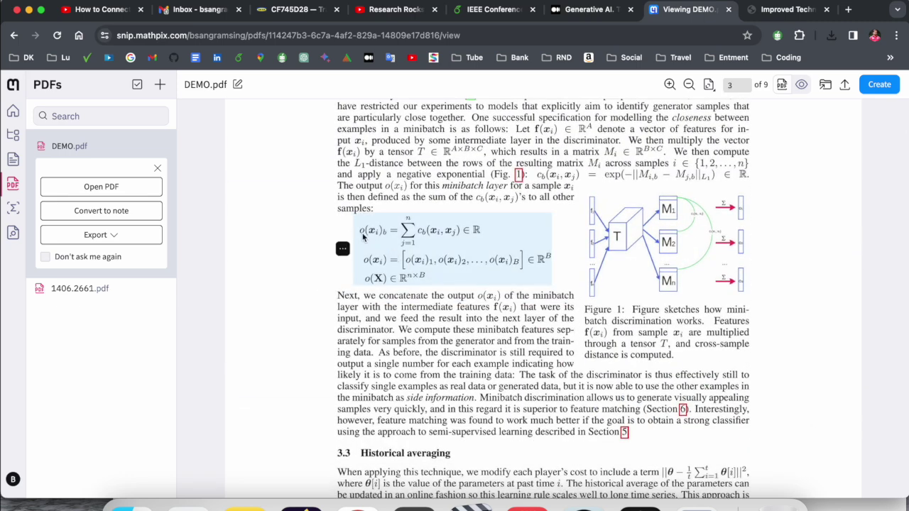
click(342, 250)
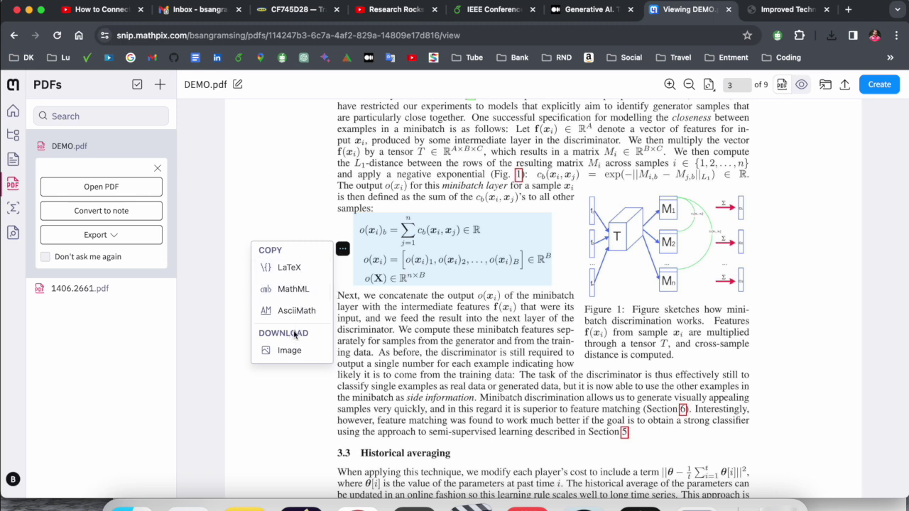
click(289, 269)
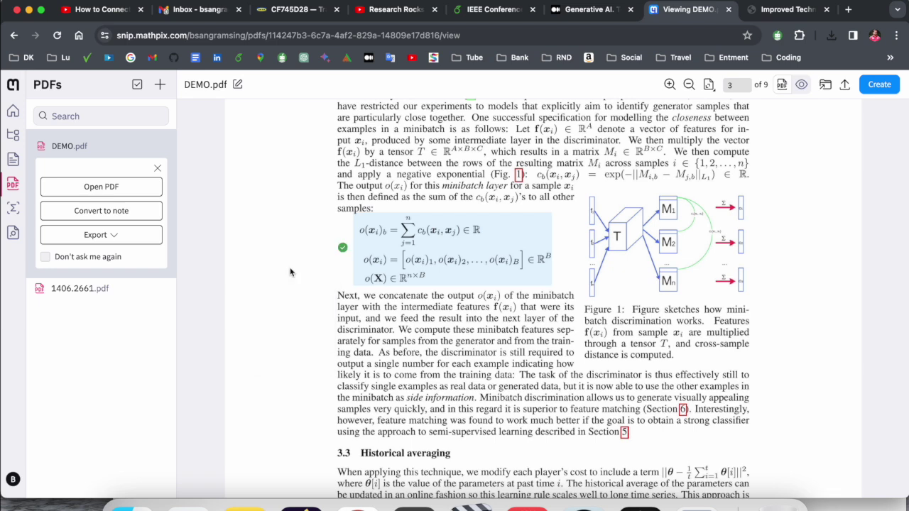
click(496, 14)
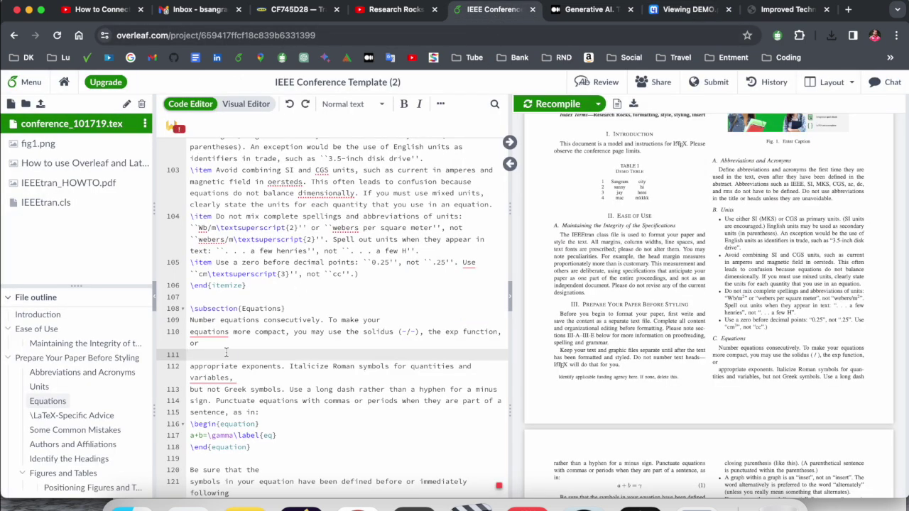
Step: Paste the copied minibatch equations onto empty line 111 in the Equations subsection
text($$ \begin{aligned} o\left(\boldsymbol{x}_{i}\right)_{b} & =\sum_{j=1}^{n} c_{b}\left(\boldsymbol{x}_{i}, \boldsymbol{x}_{j}\right) \in \mathbb{R} \\ o\left(\boldsymbol{x}_{i}\right) & =\left[o\left(\boldsymbol{x}_{i}\right)_{1}, o\left(\boldsymbol{x}_{i}\right)_{2}, \ldots, o\left(\boldsymbol{x}_{i}\right)_{B}\right] \in \mathbb{R}^{B} \\ o(\mathbf{X}) & \in \mathbb{R}^{n \times B} \end{aligned} $$)
scroll(366, 355, down, 2)
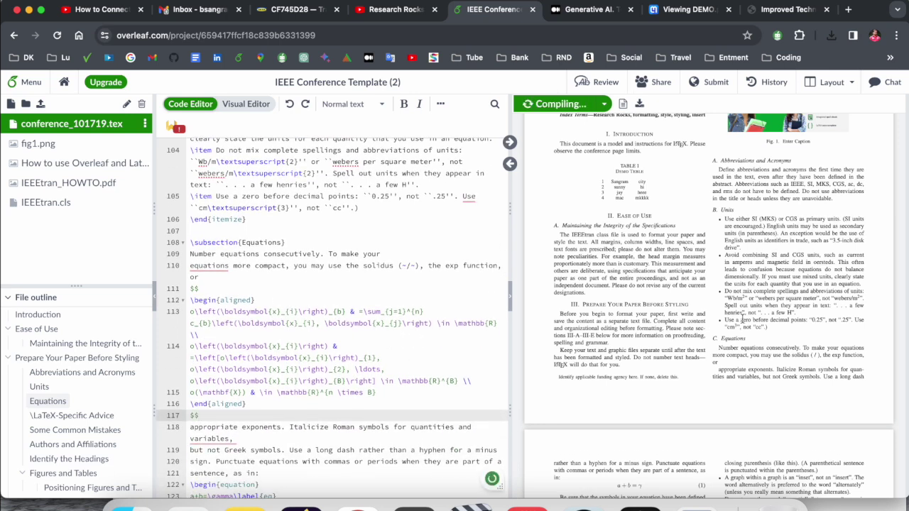
scroll(633, 311, down, 3)
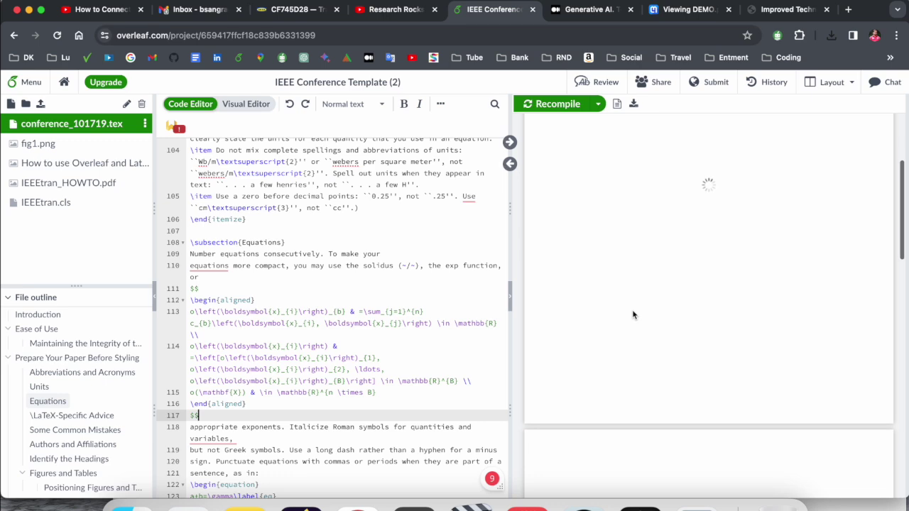
scroll(632, 311, up, 2)
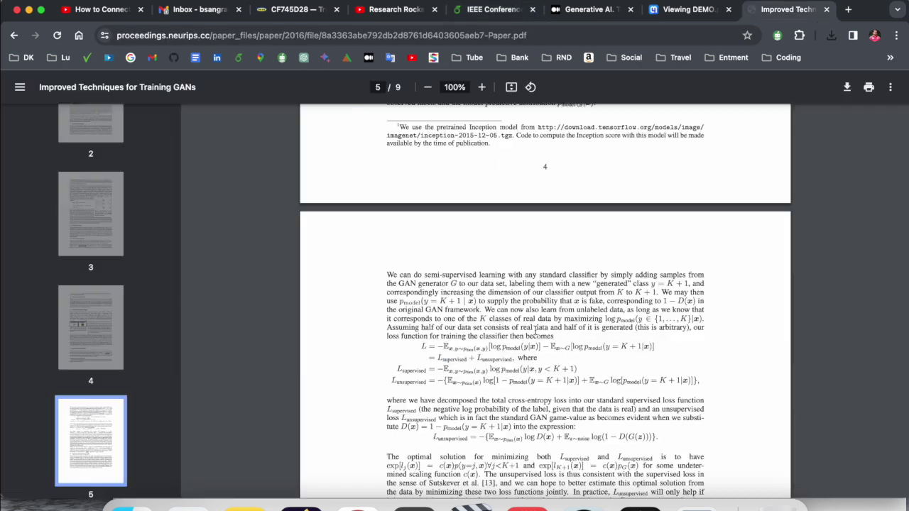
scroll(535, 330, up, 2)
scroll(535, 330, up, 5)
Step: Recompile and compare the rendered equations with the original in DEMO.pdf
click(494, 9)
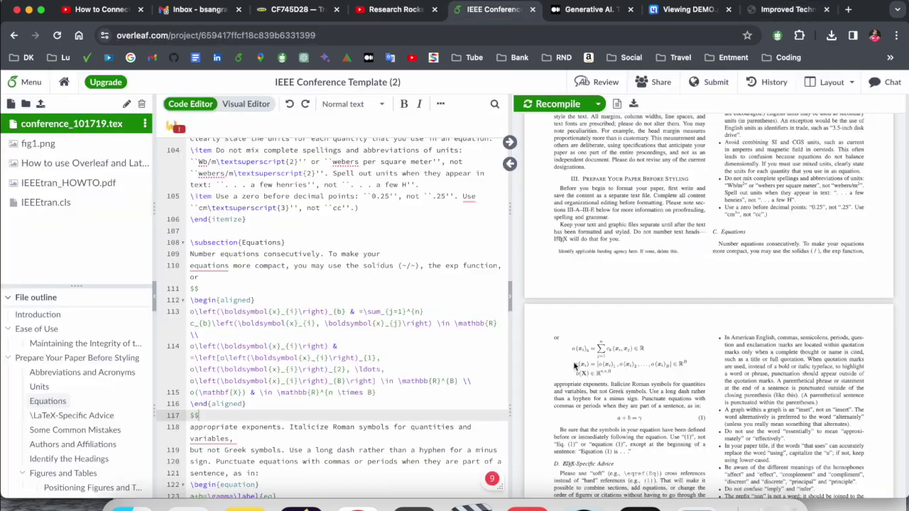
click(692, 10)
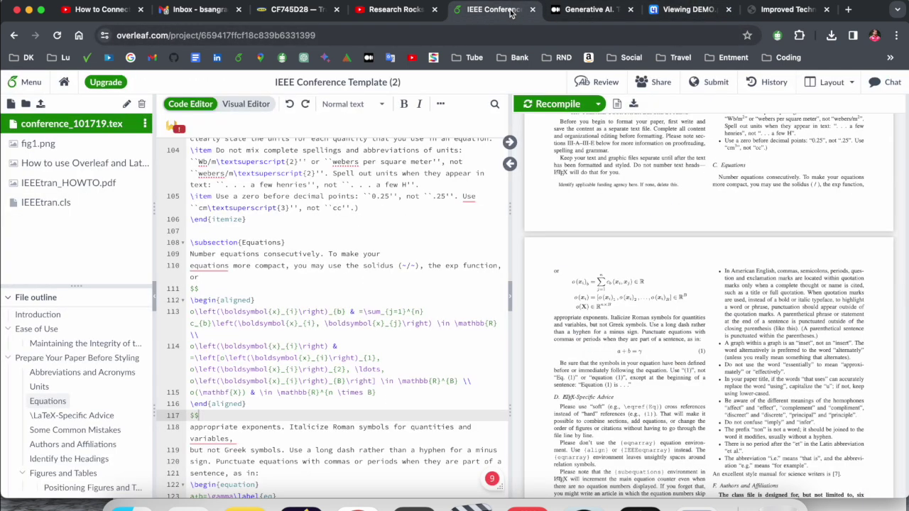
click(494, 9)
scroll(290, 225, down, 2)
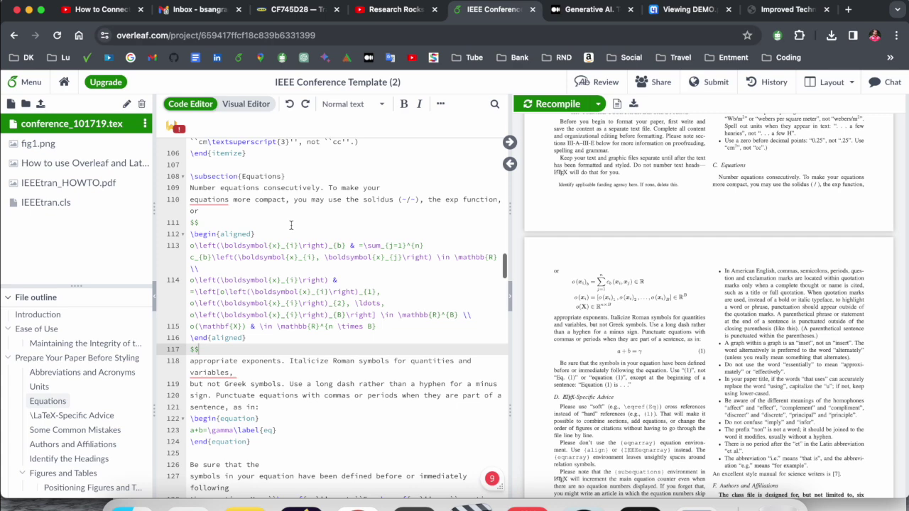
scroll(541, 300, up, 4)
scroll(541, 299, down, 5)
scroll(541, 300, down, 7)
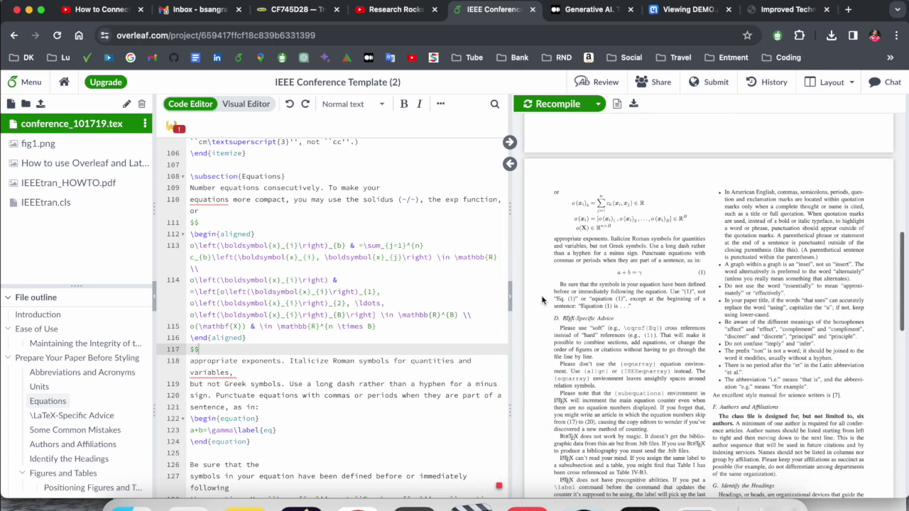
scroll(277, 281, down, 5)
click(277, 282)
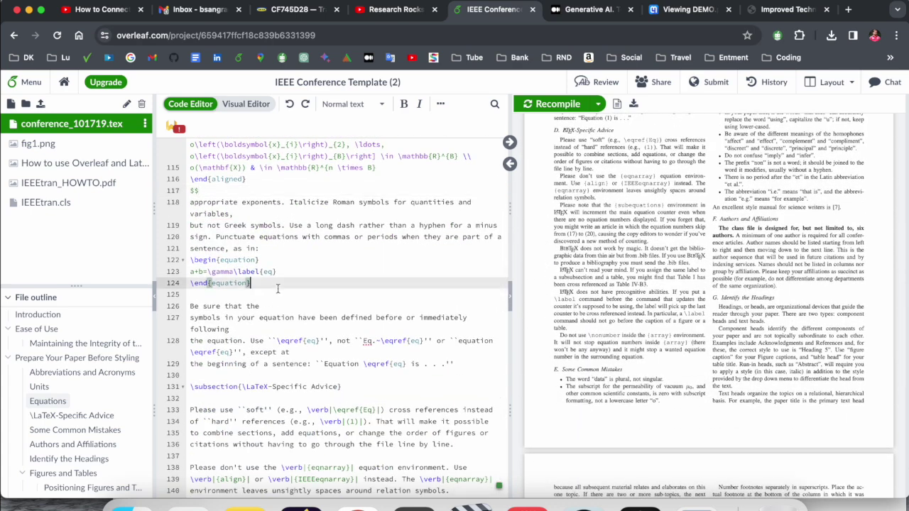
scroll(355, 298, up, 15)
scroll(355, 304, up, 5)
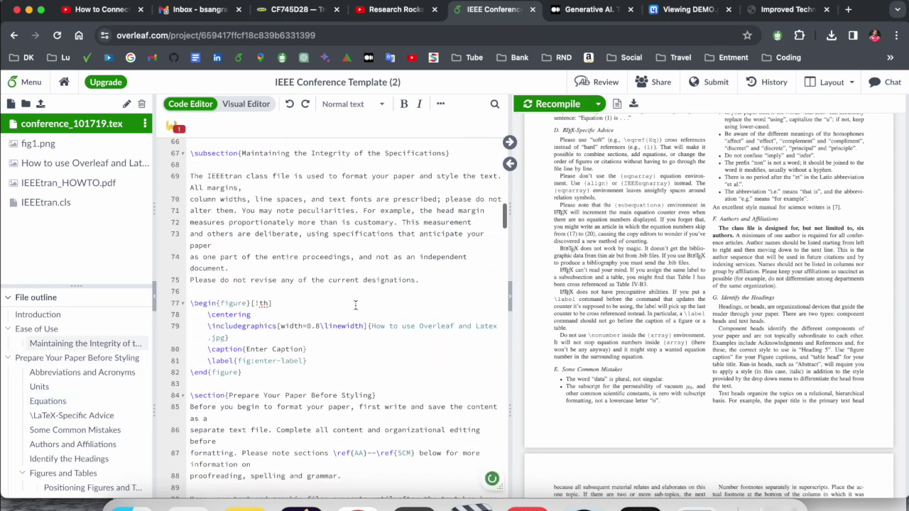
scroll(264, 310, down, 3)
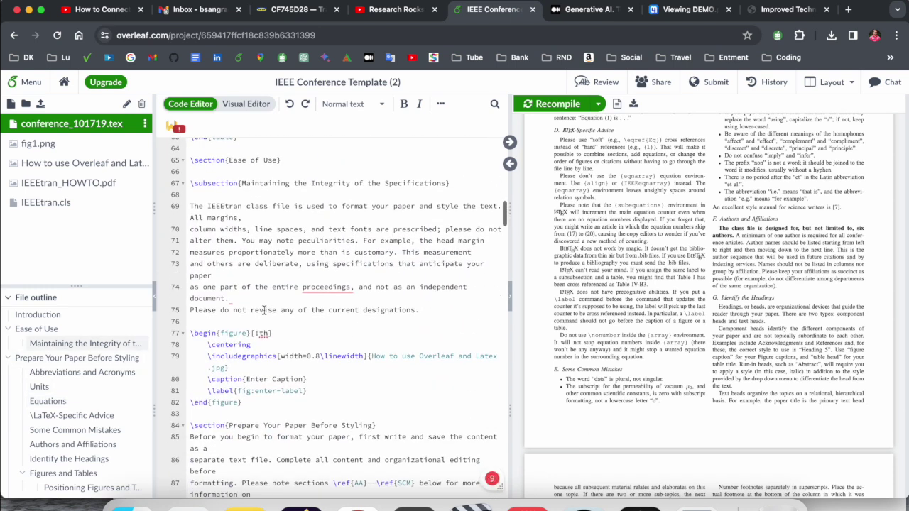
Step: Insert a bullet list after line 73 with items 'Demo list' and 'Demo 2', followed by blank lines
click(240, 278)
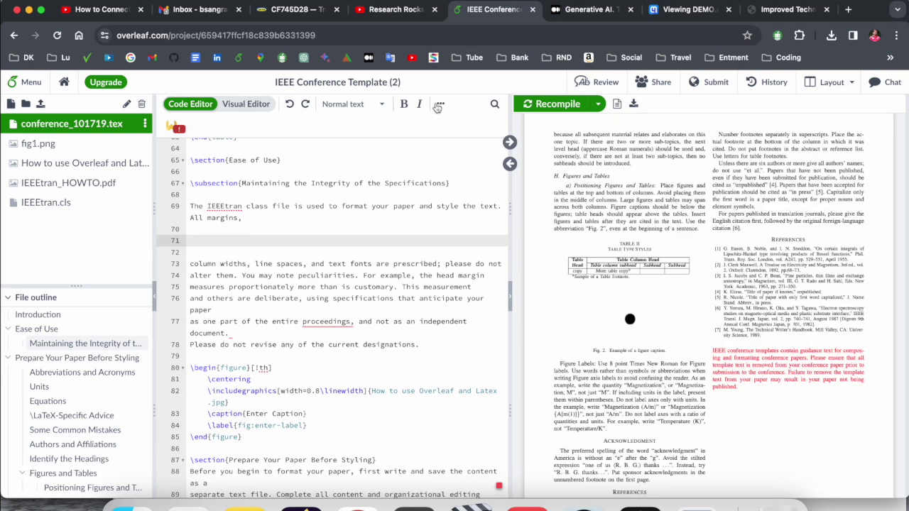
click(438, 105)
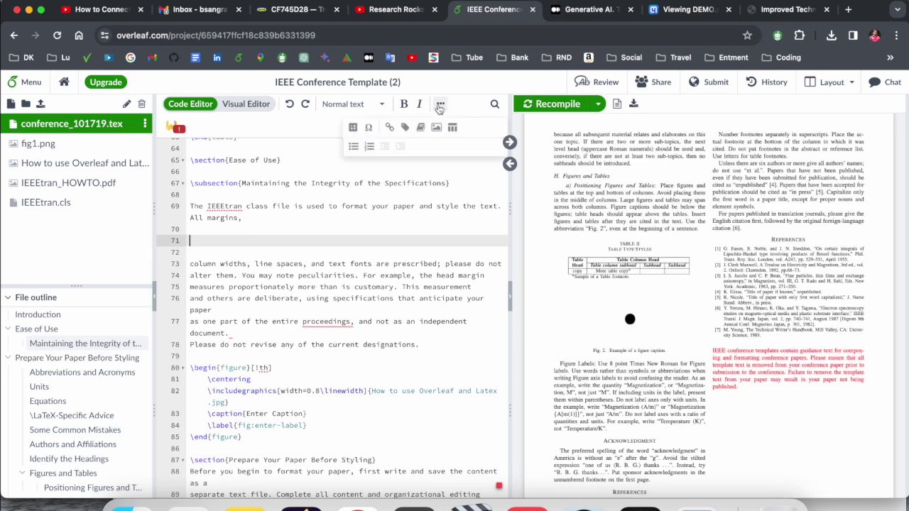
click(354, 147)
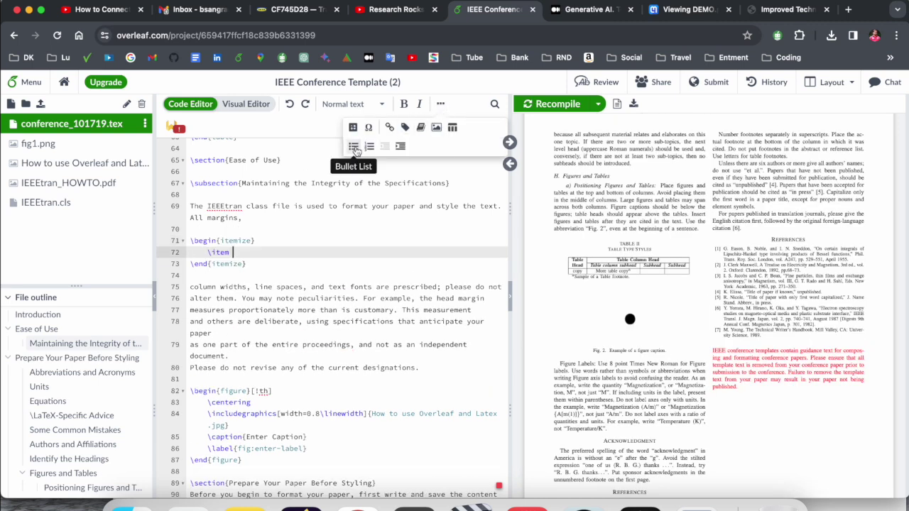
text(Demo list)
key(Return)
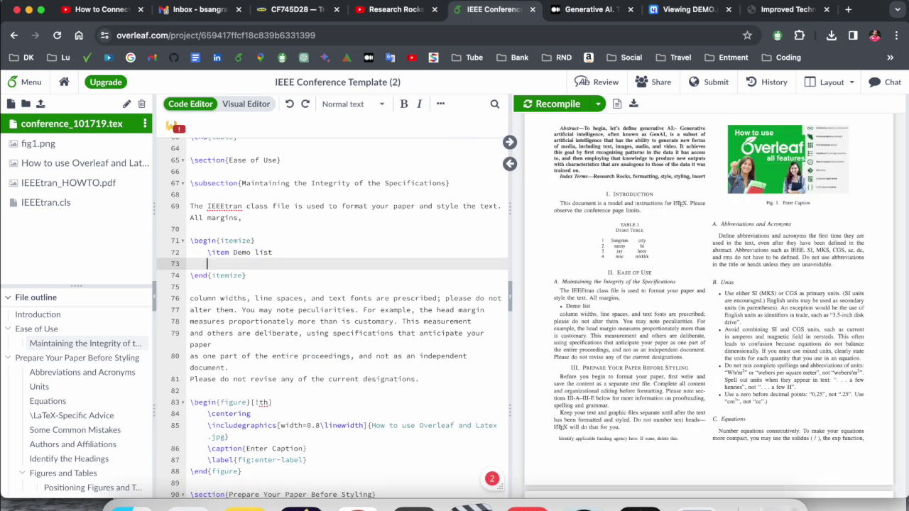
text(\item Demo 2)
key(Return)
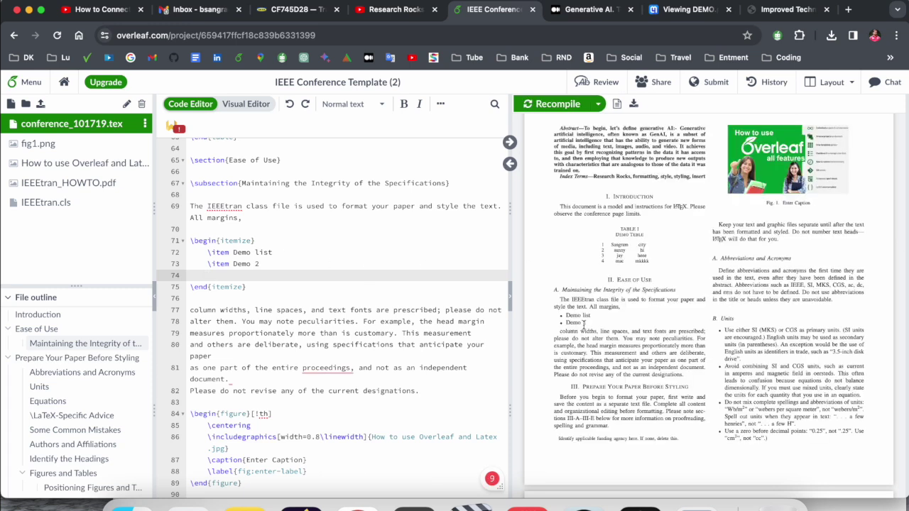
drag(590, 325, 560, 315)
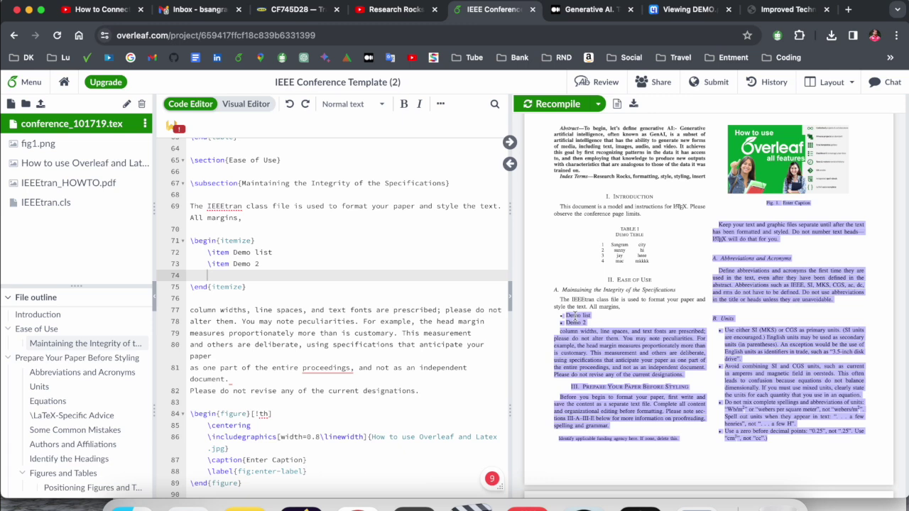
click(574, 317)
click(218, 299)
key(Return)
key(Return)
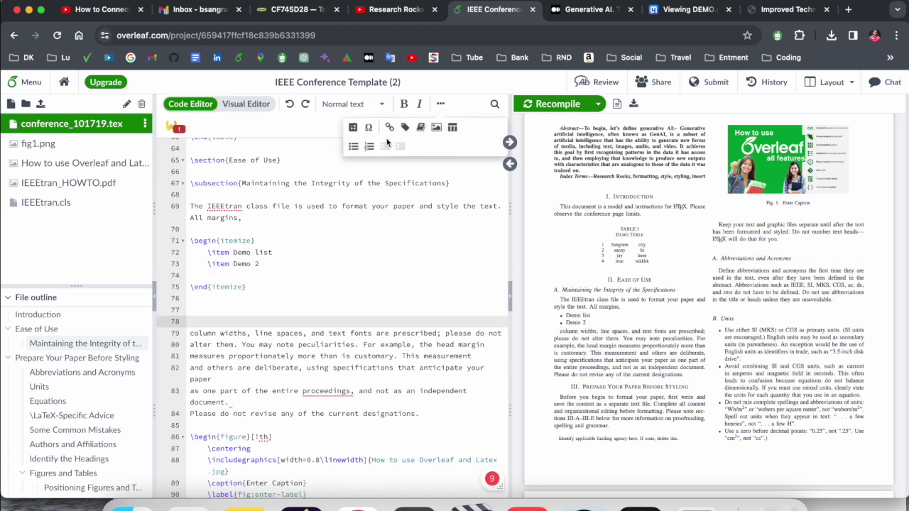
Step: Add a numbered list with 'Demo number' and 'Demo number second' below the bullets and recompile
click(370, 151)
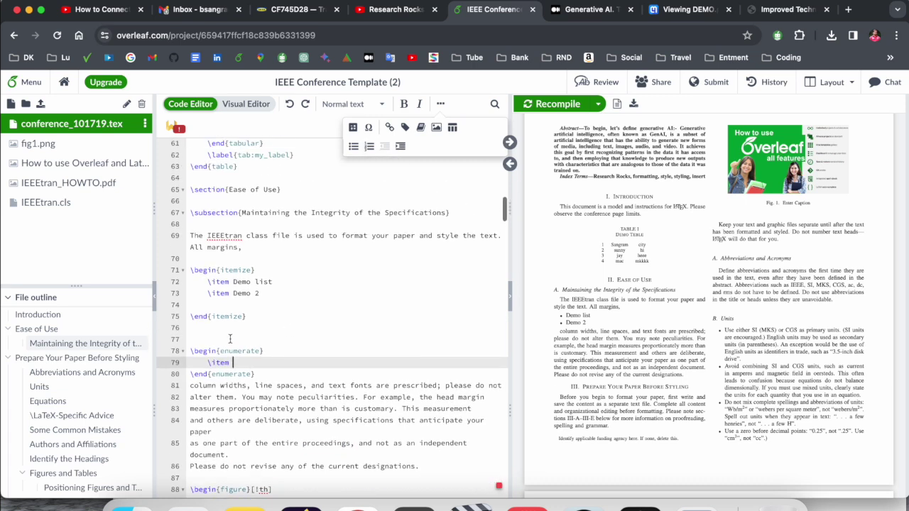
double_click(239, 236)
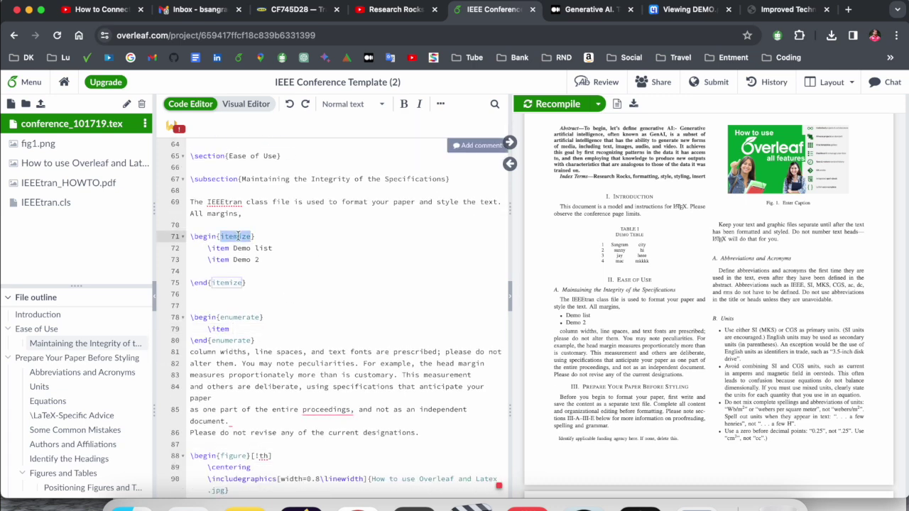
click(244, 330)
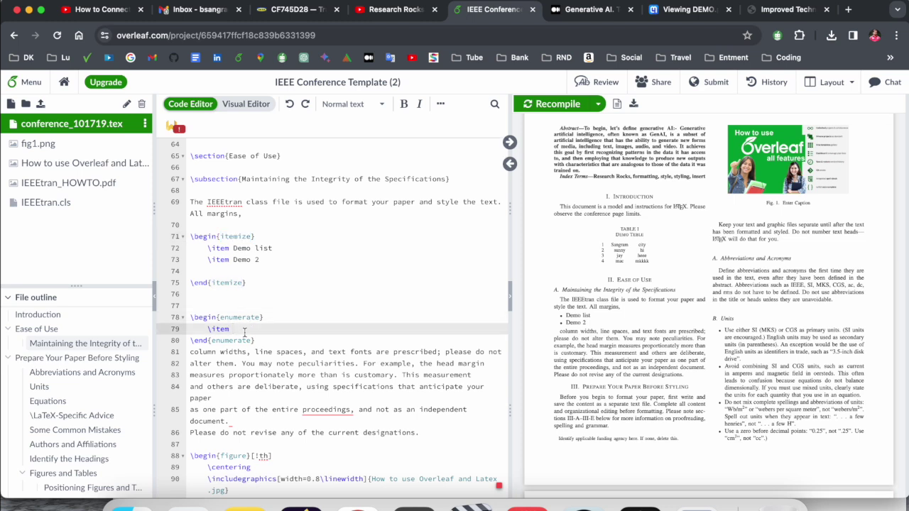
text(Demo number)
key(super+s)
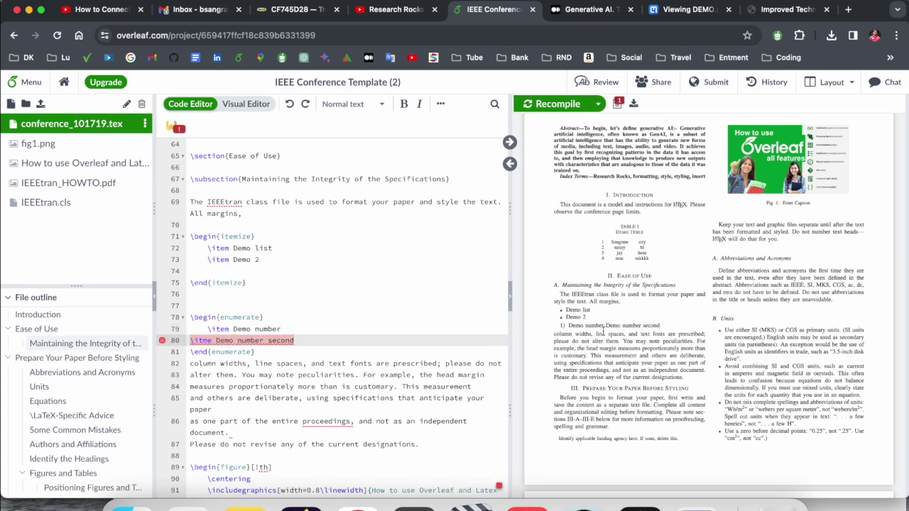
key(ctrl+f)
scroll(341, 305, up, 15)
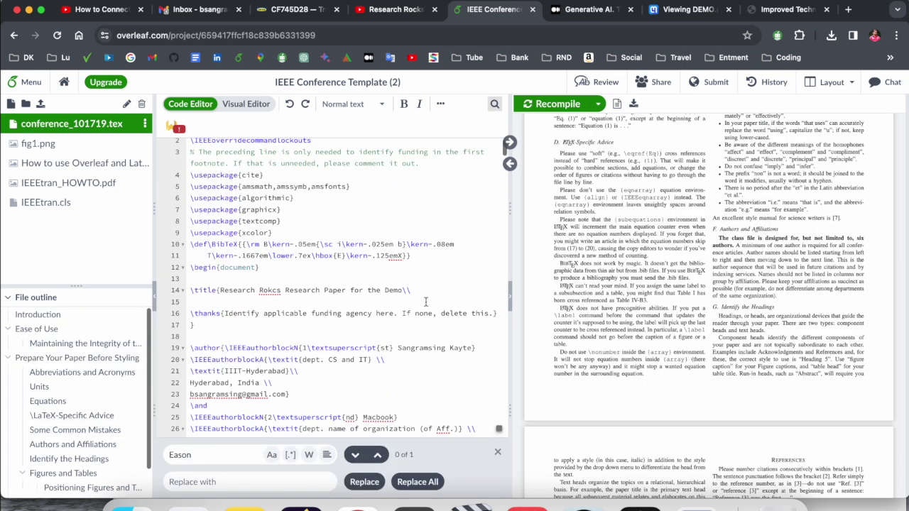
scroll(425, 303, down, 15)
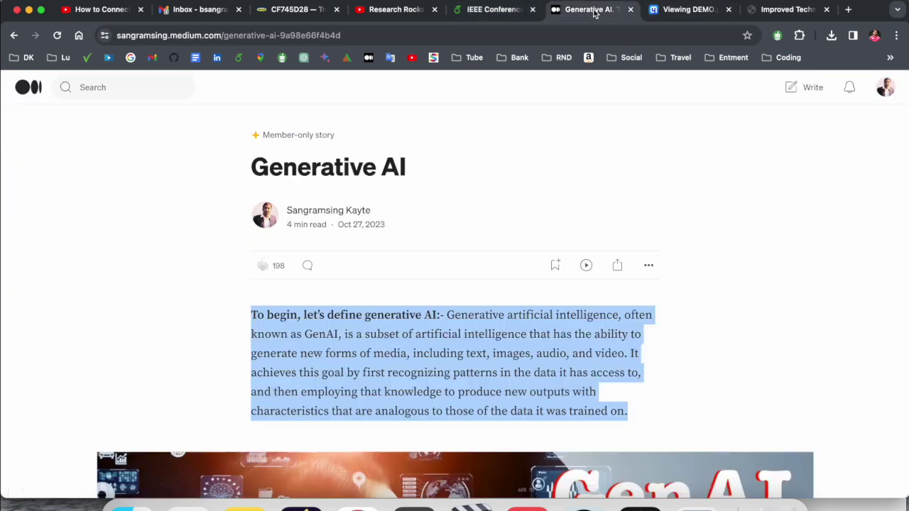
Step: Select and copy the title 'Improved Techniques for Training GANs' from DEMO.pdf in Mathpix
click(596, 10)
click(683, 10)
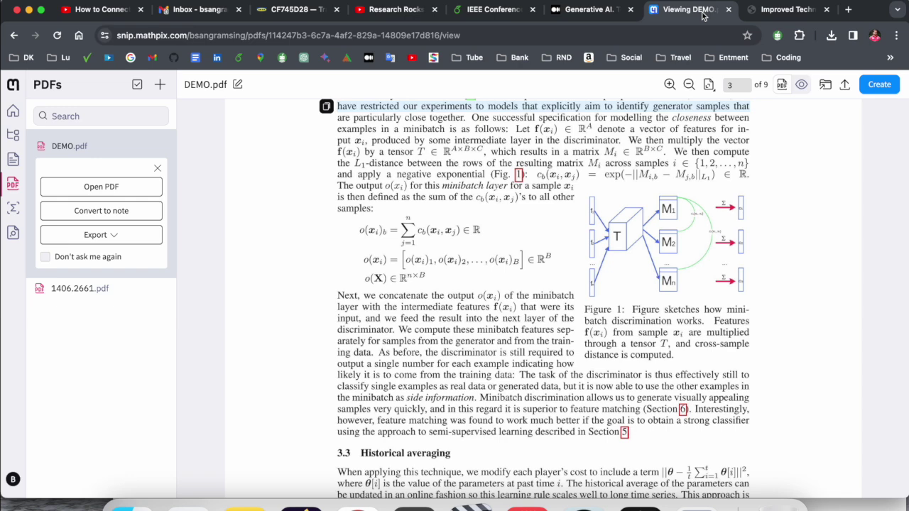
scroll(529, 236, up, 5)
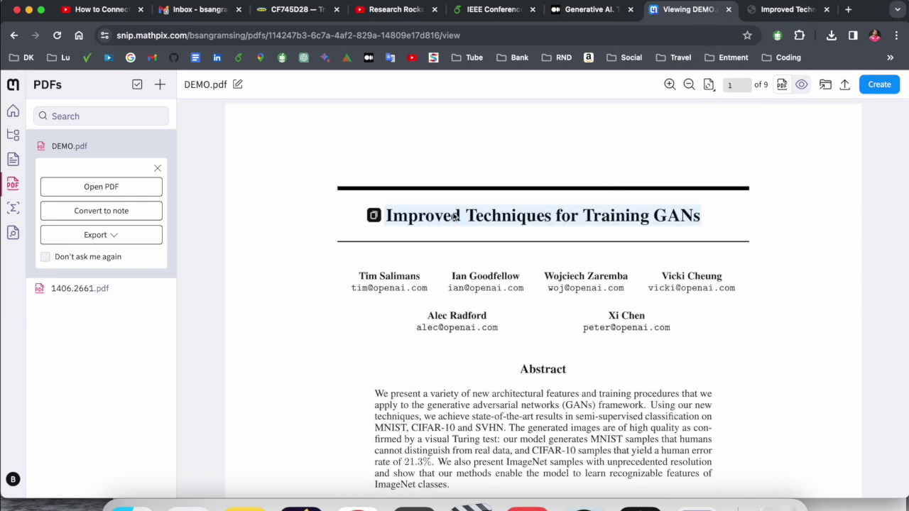
click(450, 211)
triple_click(447, 234)
key(super+c)
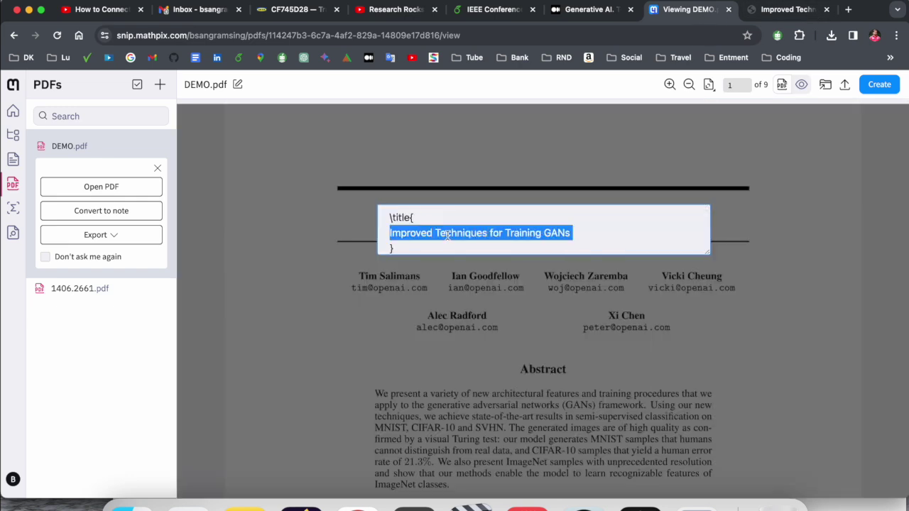
click(784, 9)
Step: Search Google Scholar for 'Improved Techniques for Training GANs' and select its salimans2016improved BibTeX entry
click(131, 58)
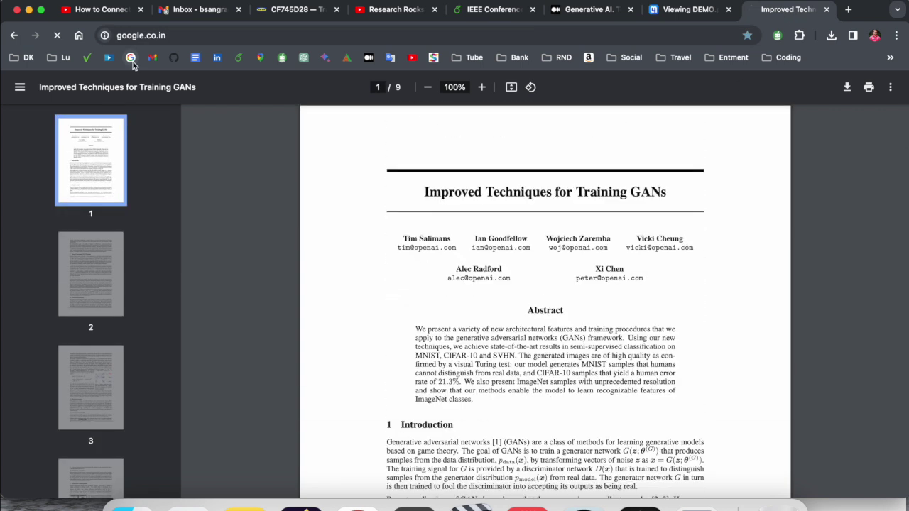
text(goo)
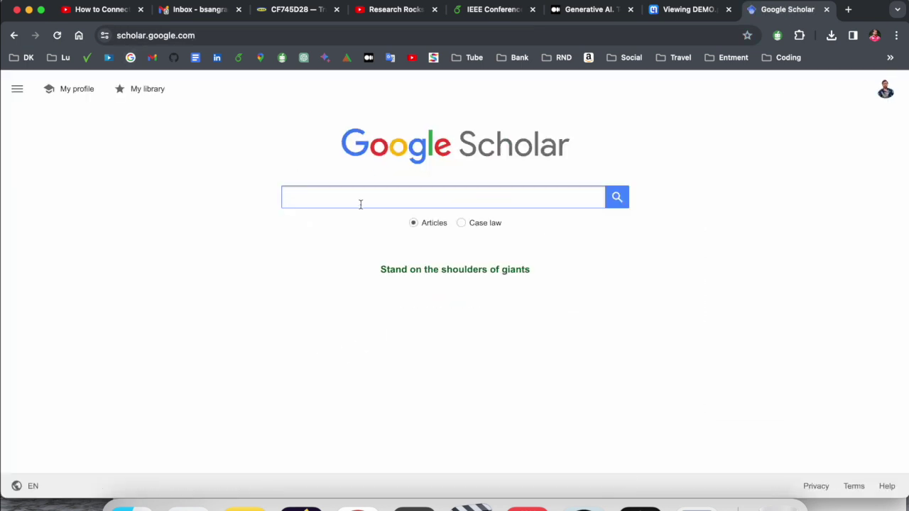
key(super+v)
key(Return)
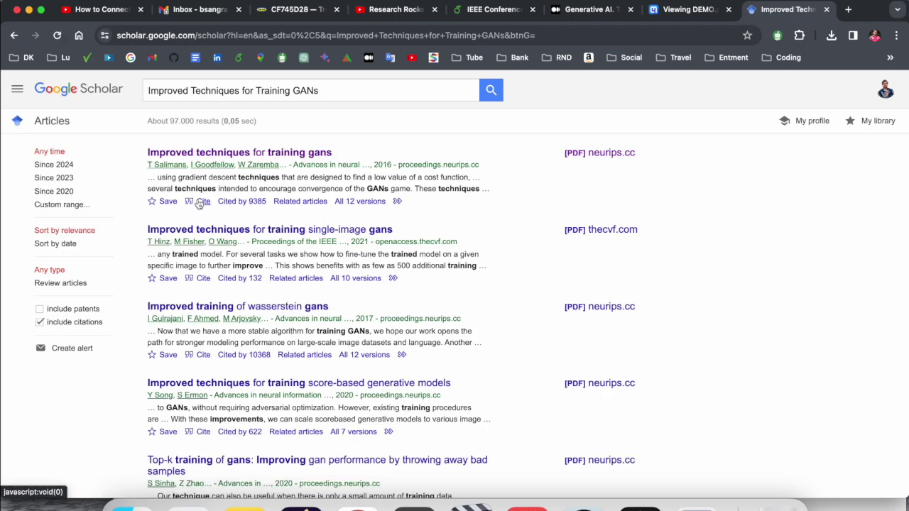
click(203, 201)
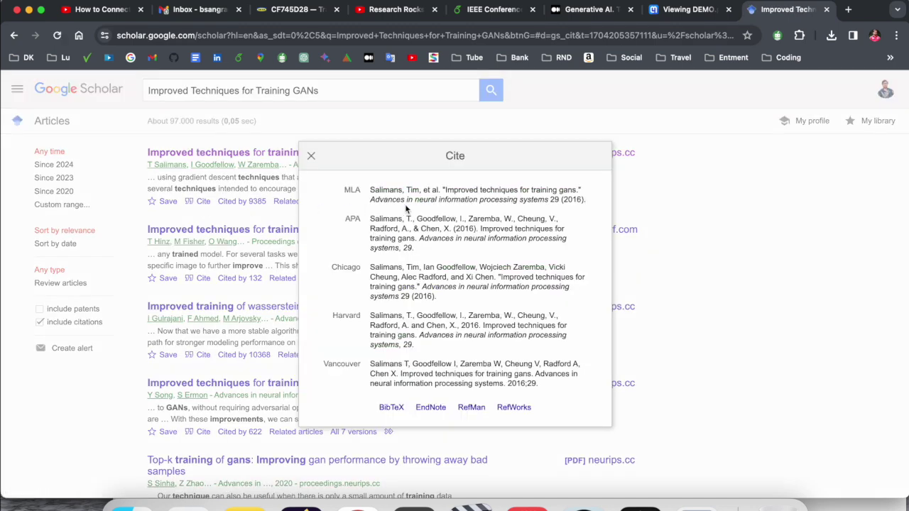
click(388, 411)
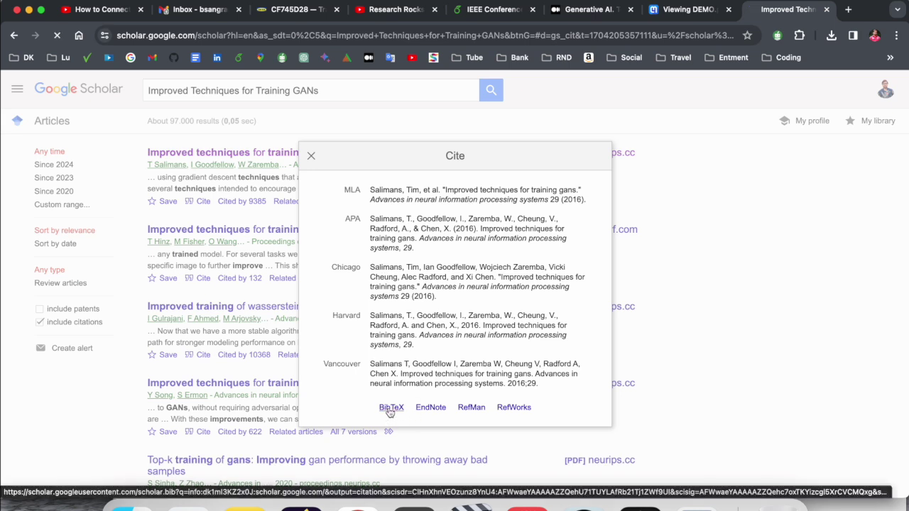
drag(26, 146, 3, 77)
key(ctrl+c)
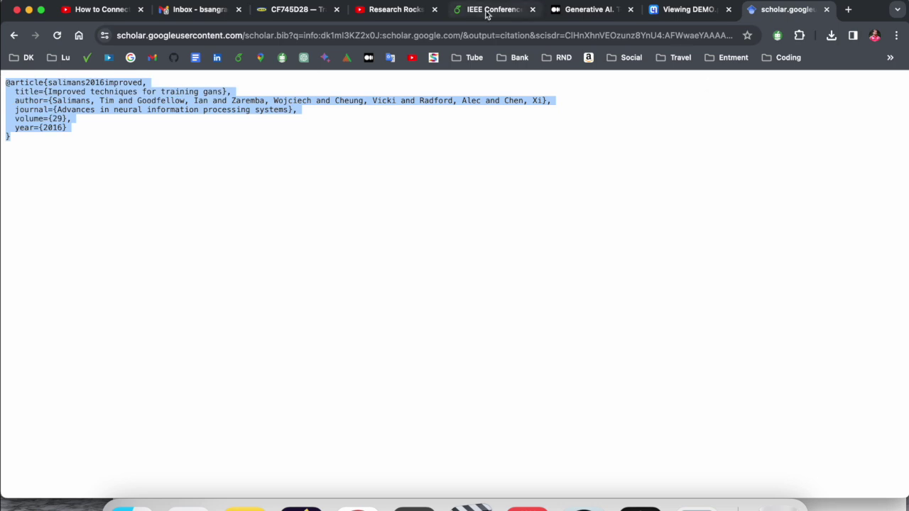
Step: Delete the old \bibitem{b1} citation text and paste the Google Scholar BibTeX entry beneath it
click(515, 15)
scroll(426, 287, down, 1)
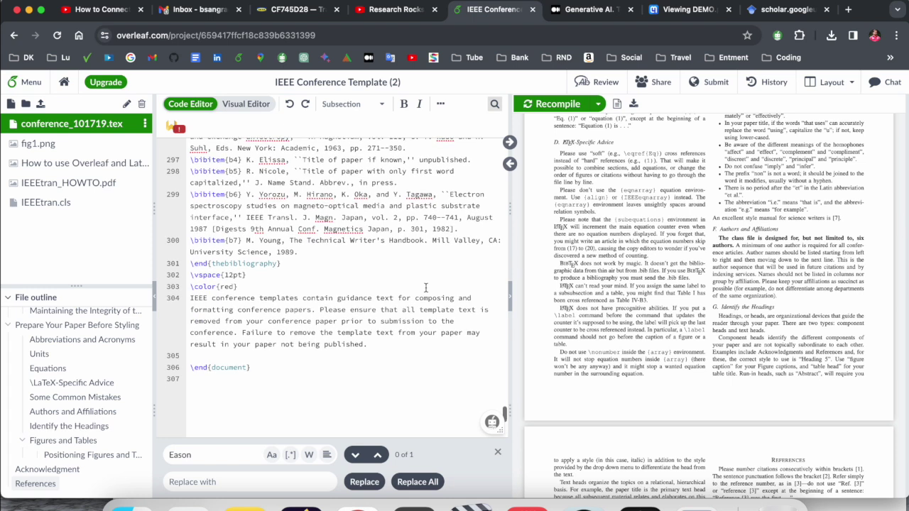
scroll(426, 288, up, 4)
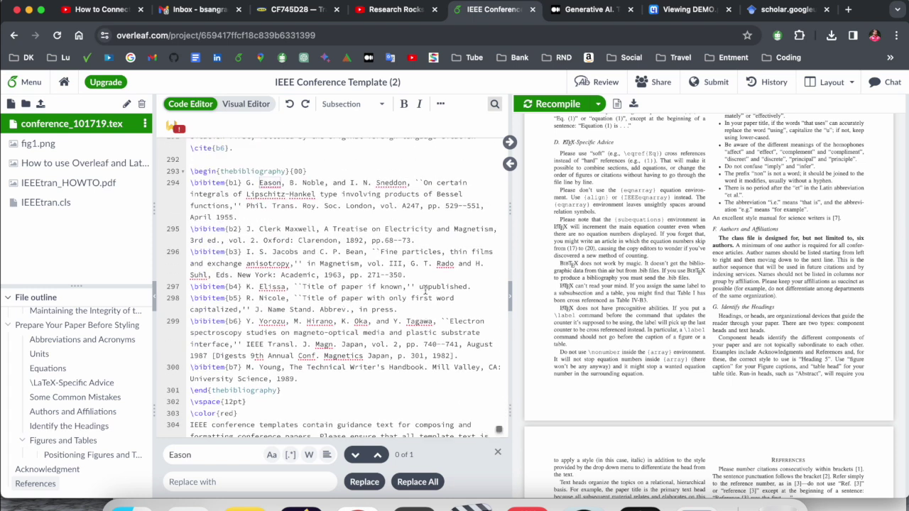
click(284, 217)
shift+click(248, 183)
key(Return)
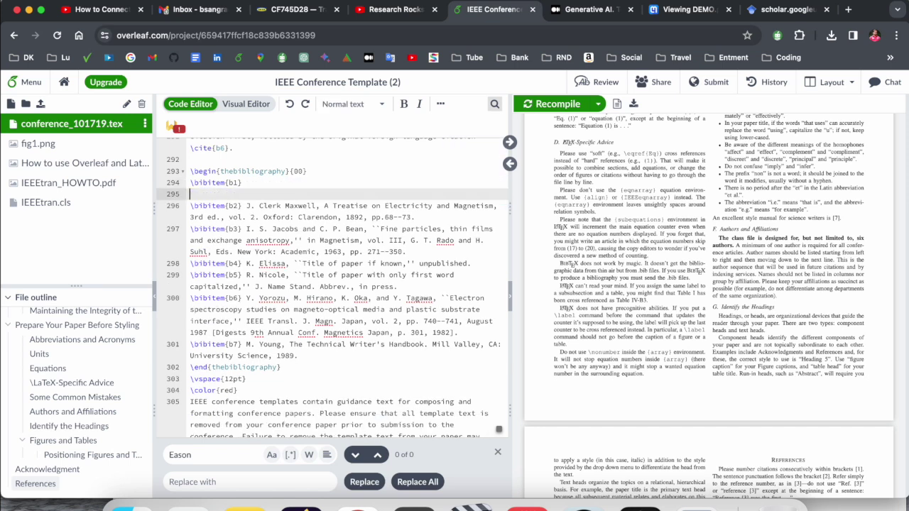
key(Return)
key(Return)
key(Up)
key(Up)
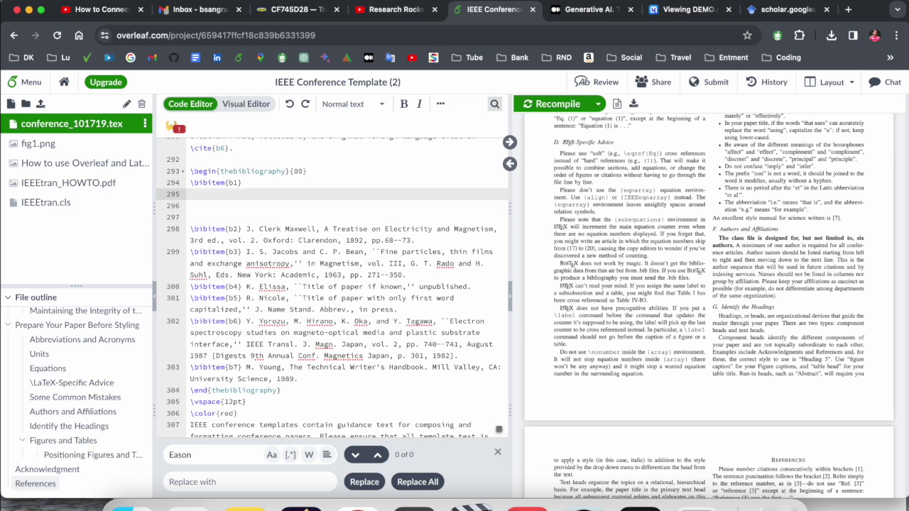
key(ctrl+v)
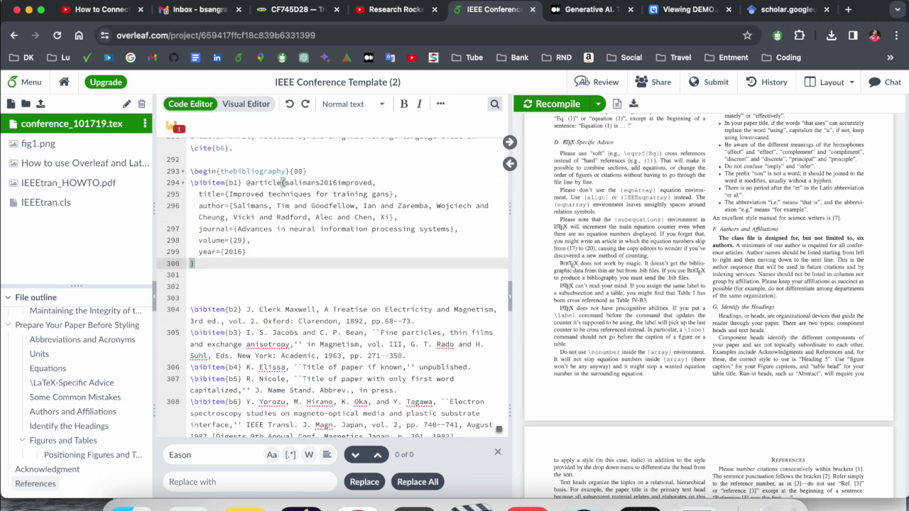
key(Down)
key(Down)
Step: Put the BibTeX entry on its own lines below \bibitem{b1} and paste the reference text
drag(428, 322, 247, 310)
key(super+c)
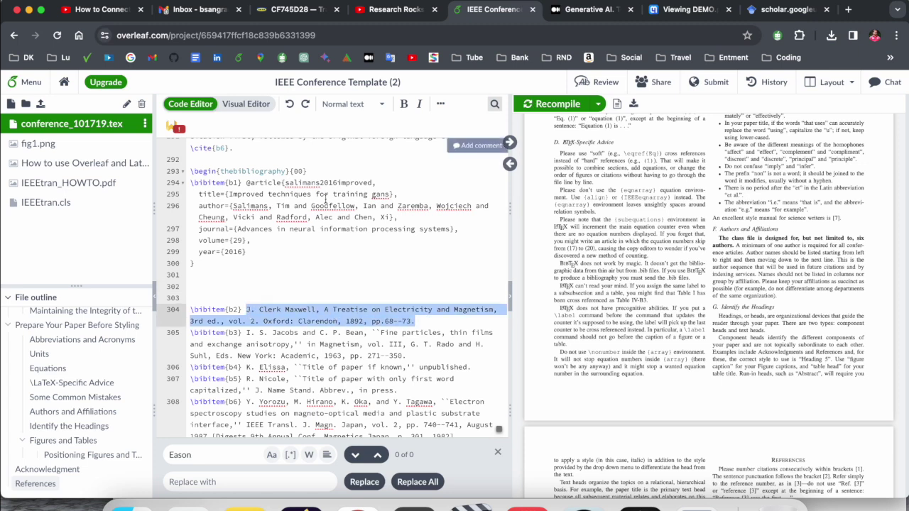
click(317, 172)
click(246, 183)
key(Return)
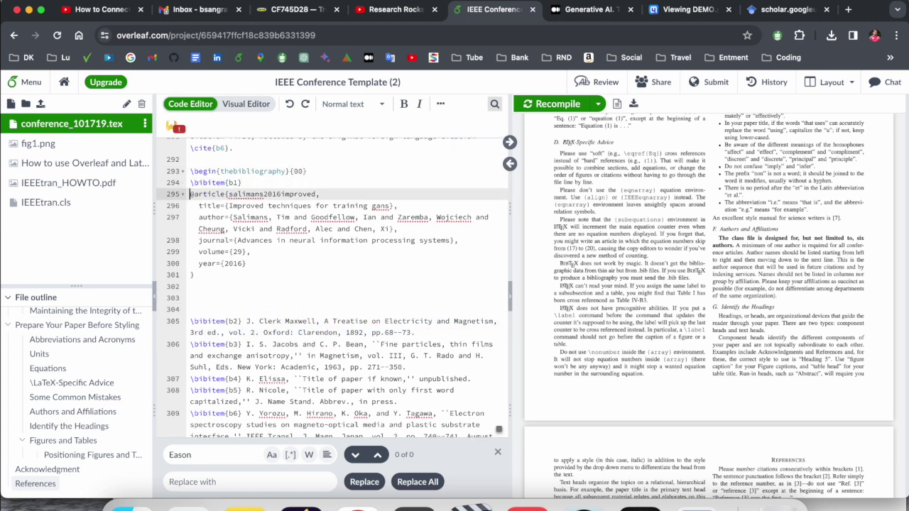
key(Return)
key(Return)
key(Up)
key(Up)
key(Up)
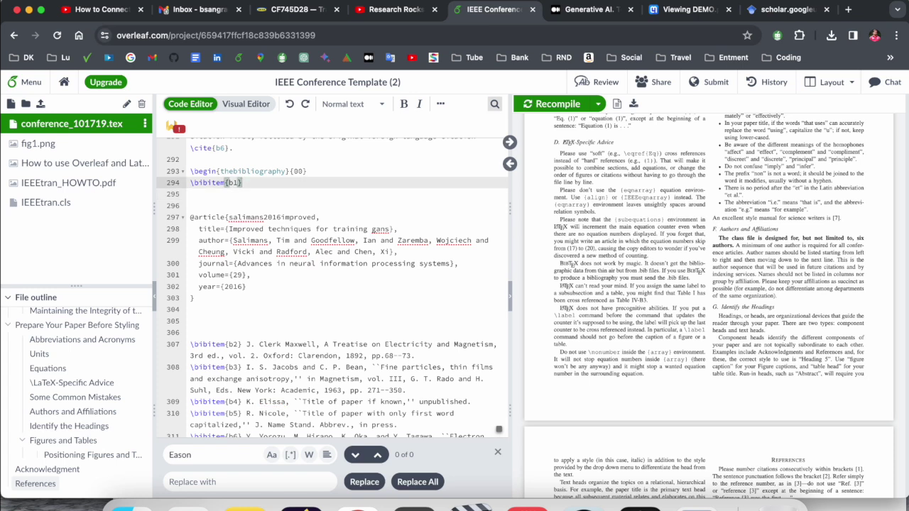
key(super+v)
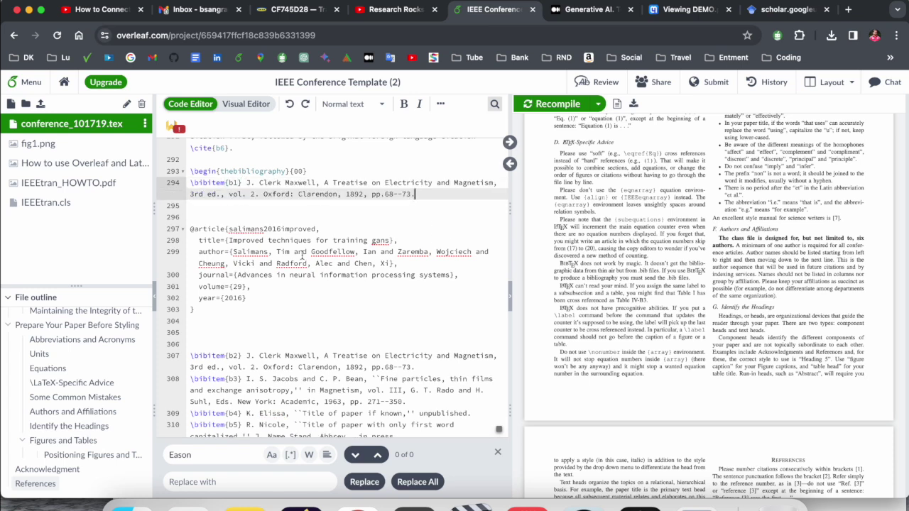
Step: Copy the authors and title 'Improved techniques for training gans' from the BibTeX entry into b1
drag(234, 252, 355, 251)
key(super+c)
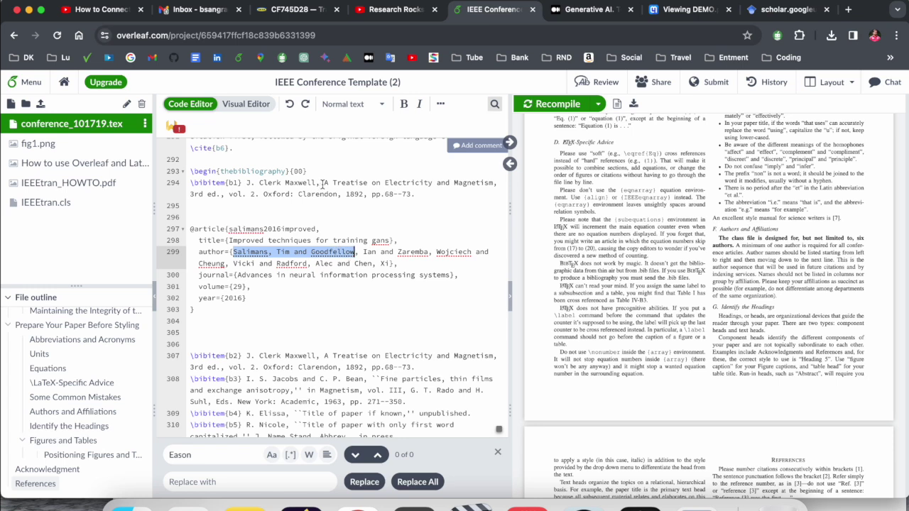
drag(317, 184, 246, 184)
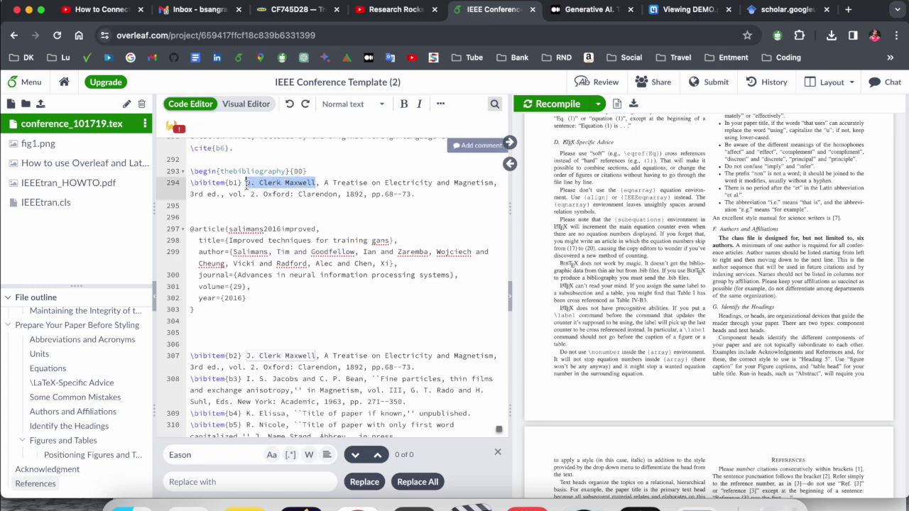
key(super+v)
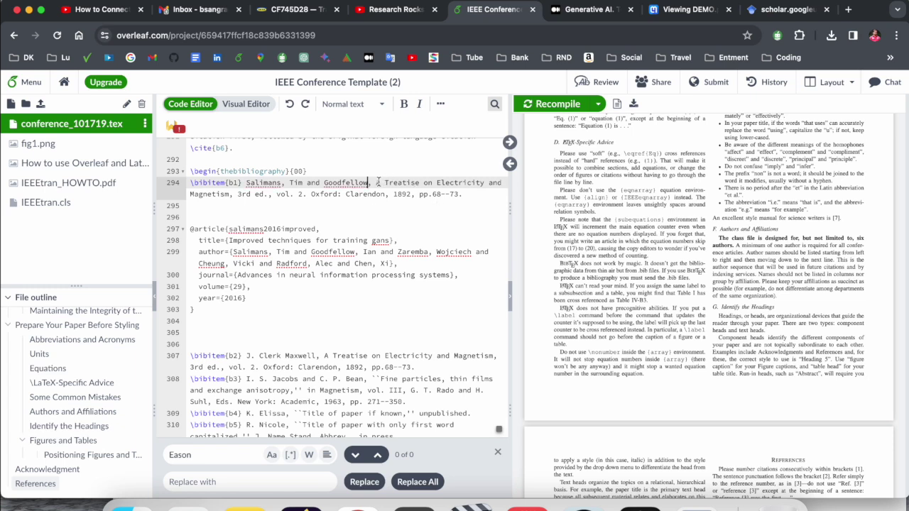
drag(378, 183, 234, 194)
click(317, 251)
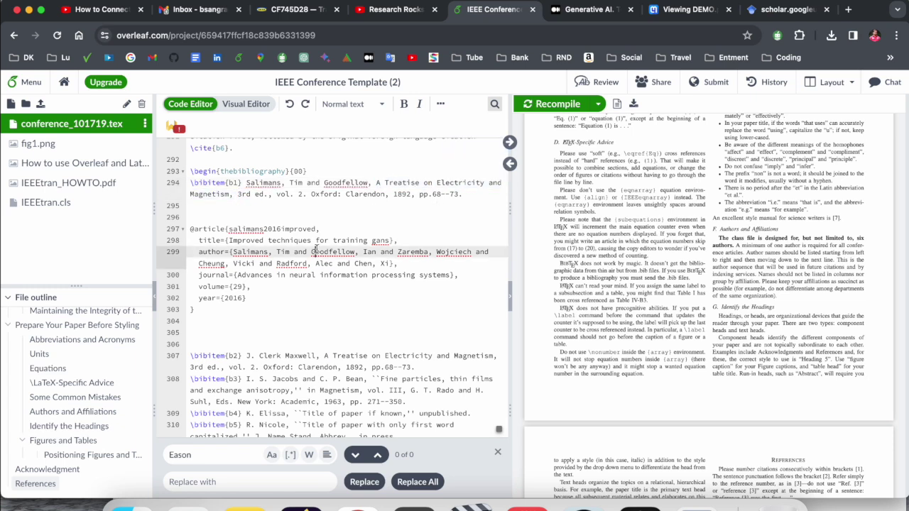
drag(387, 240, 232, 240)
key(ctrl+c)
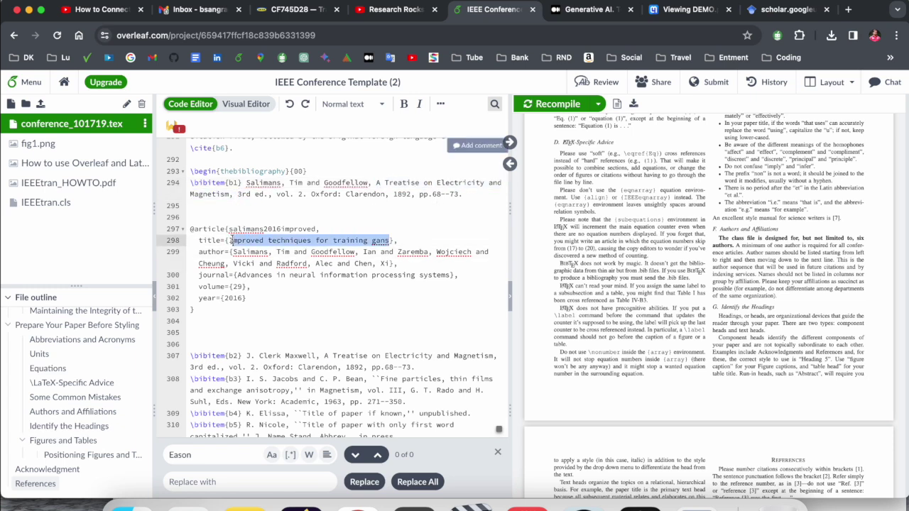
drag(230, 194, 376, 183)
key(ctrl+v)
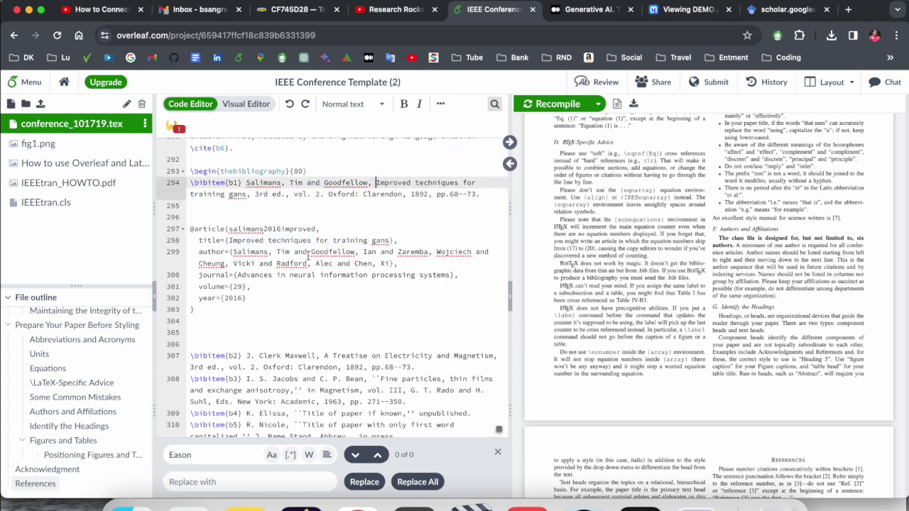
Step: Replace b1's publisher with 'Advances in neural information processing systems', change 1892 to 2016, and select the pages
click(238, 275)
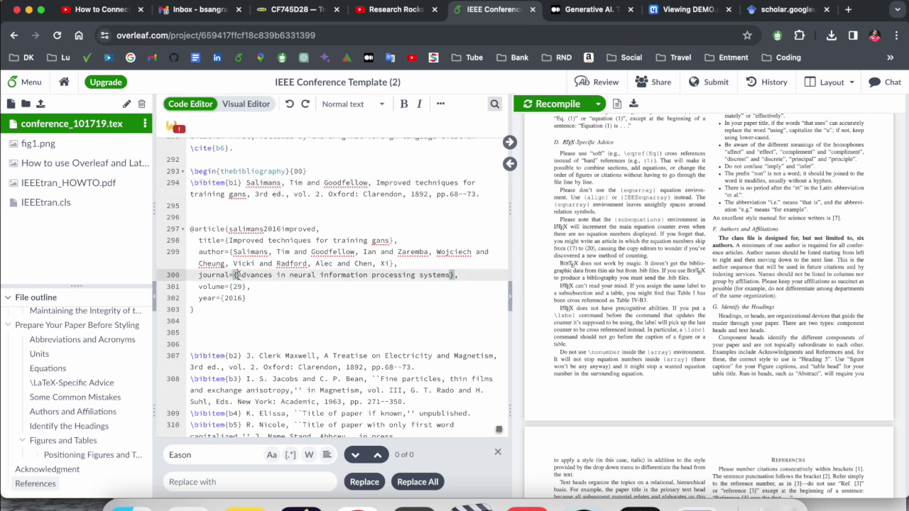
drag(238, 274, 450, 276)
key(ctrl+c)
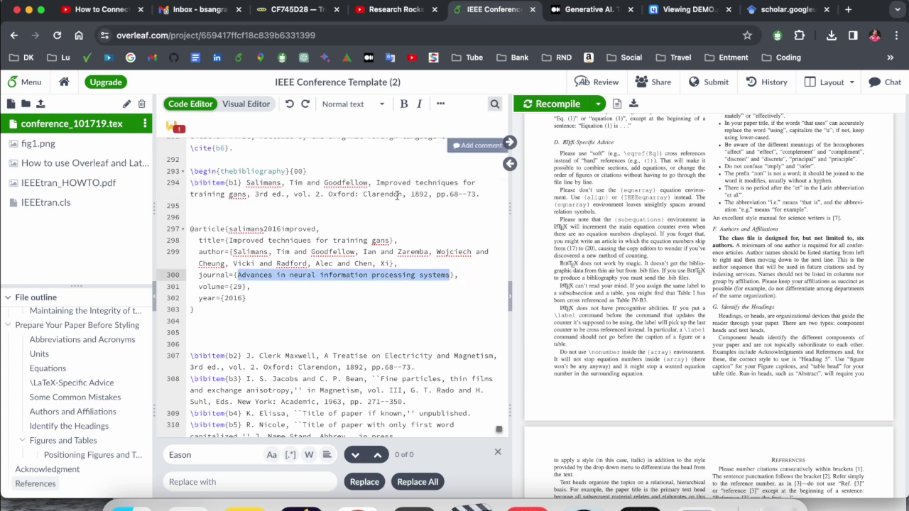
drag(402, 194, 255, 194)
key(ctrl+v)
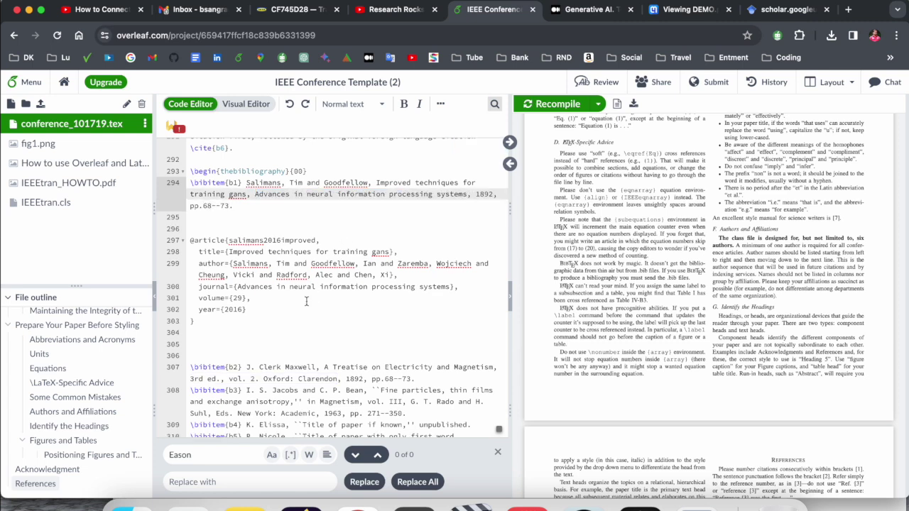
double_click(231, 310)
key(ctrl+c)
double_click(483, 193)
key(ctrl+v)
double_click(225, 206)
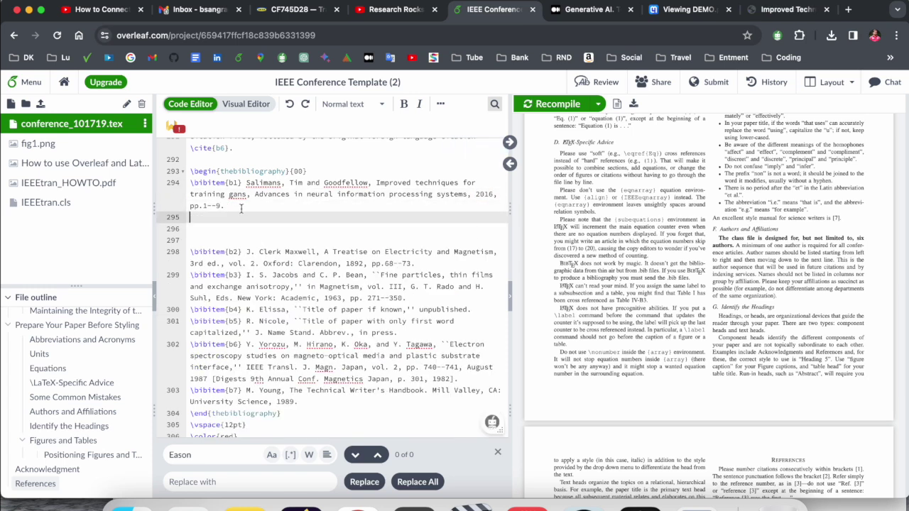
scroll(241, 208, up, 1)
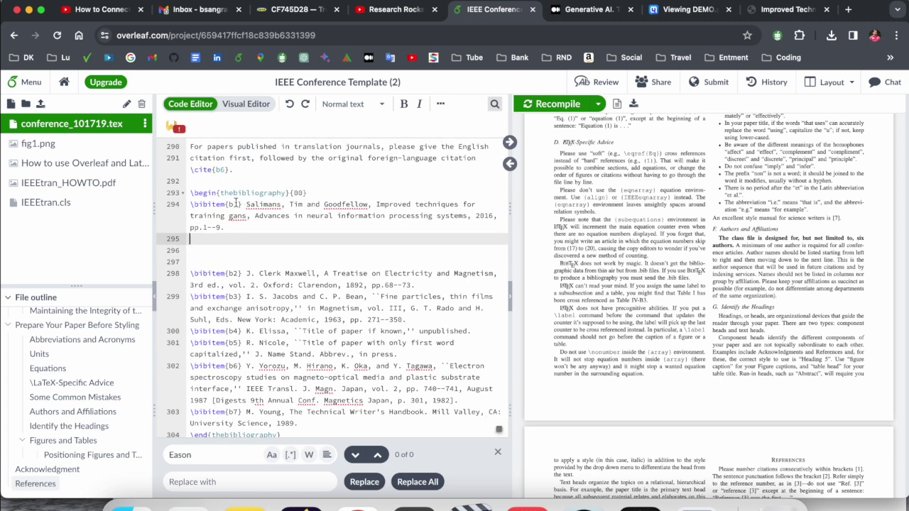
Step: Place the caret after 'Please observe the conference page limits' on line 50 to begin a citation
double_click(234, 205)
scroll(257, 227, up, 20)
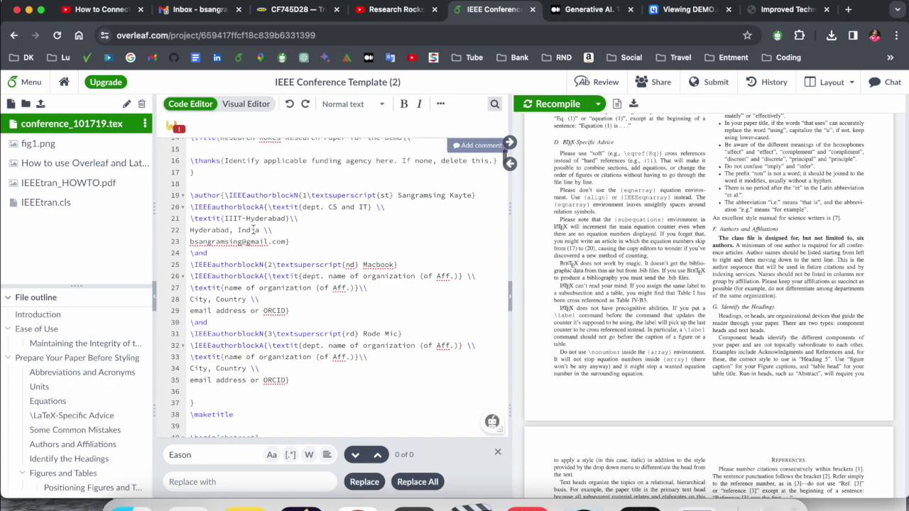
scroll(256, 229, down, 3)
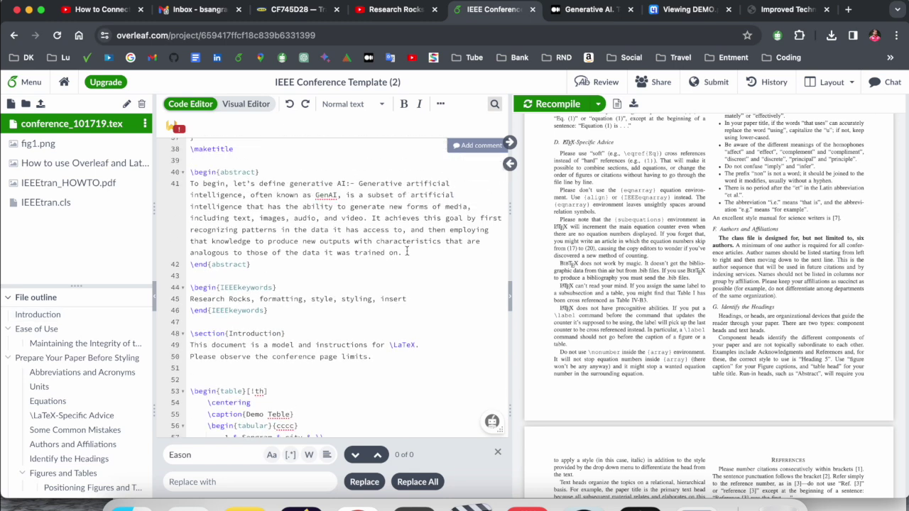
click(405, 251)
scroll(440, 263, down, 10)
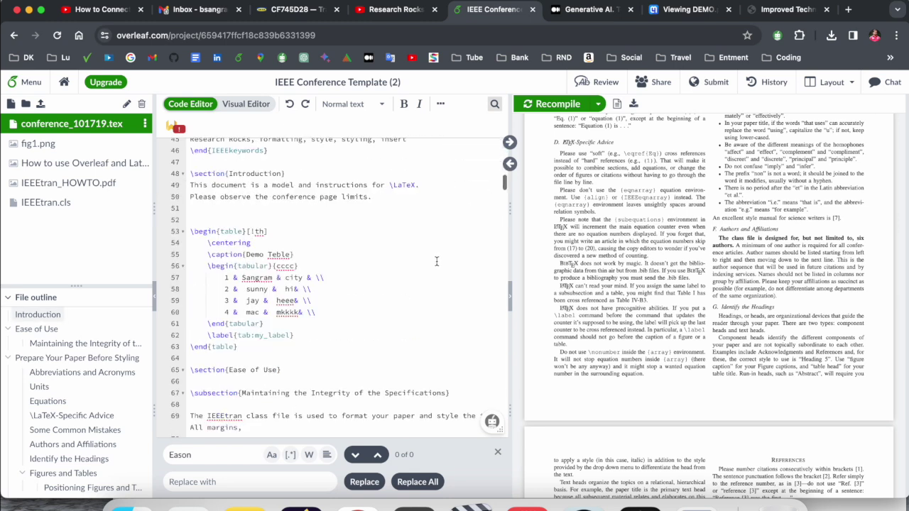
scroll(259, 263, down, 4)
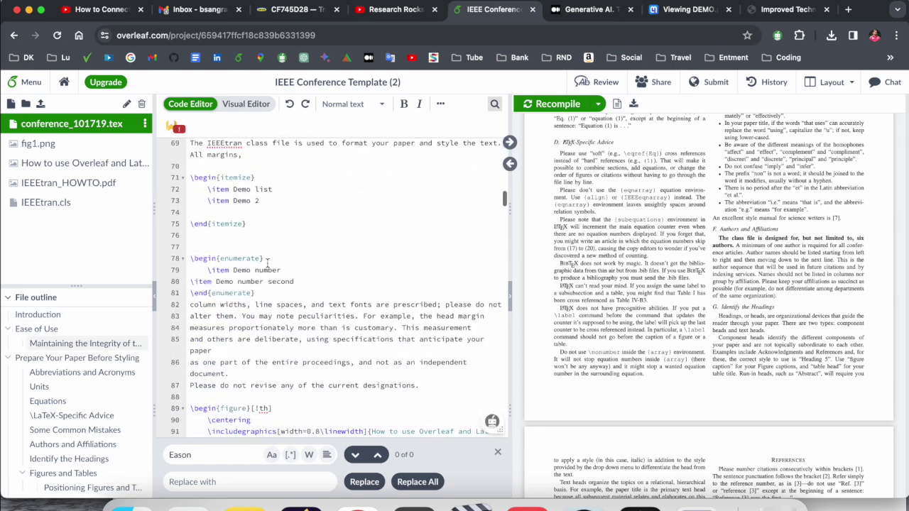
scroll(411, 250, up, 10)
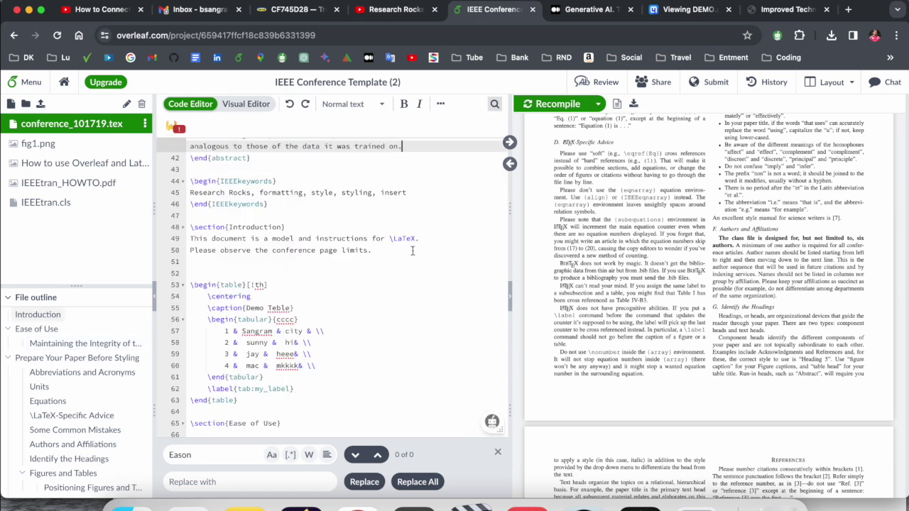
click(370, 251)
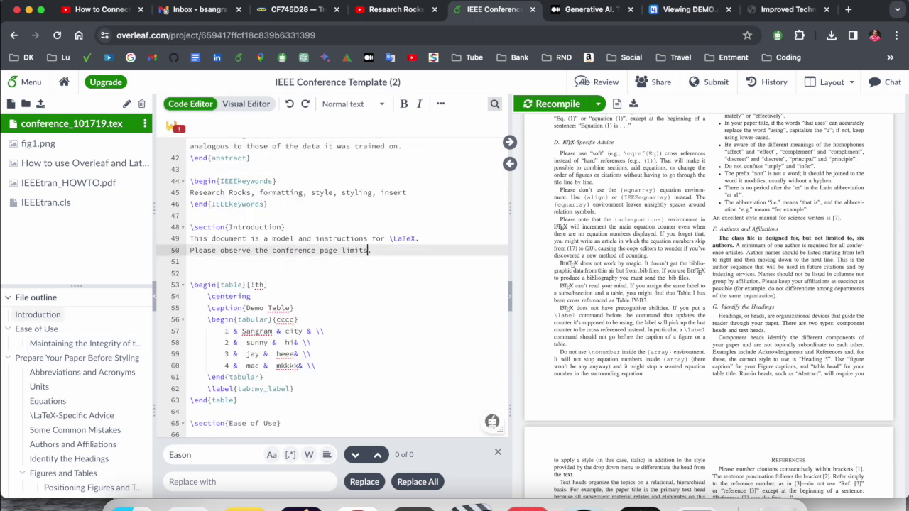
scroll(332, 287, down, 1)
Step: Add \cite{b1} at the end of the Introduction's page-limits sentence
text(\)
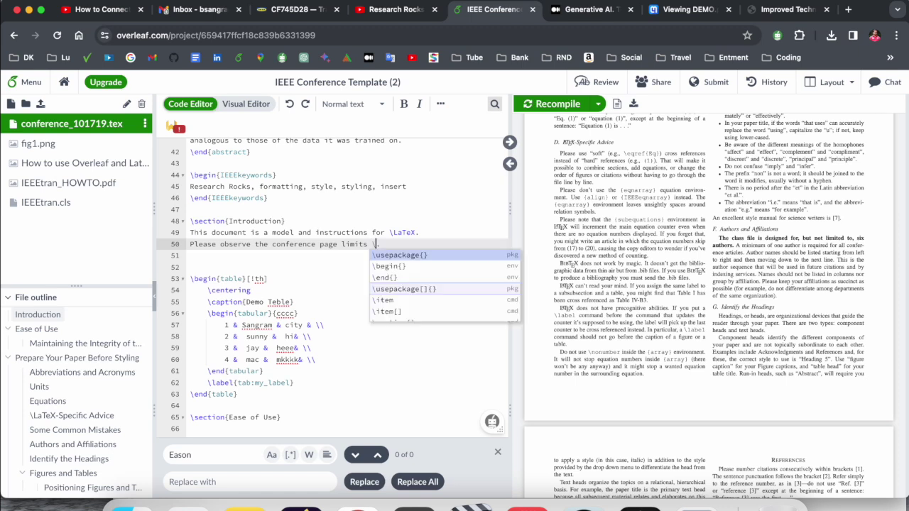
text(cite)
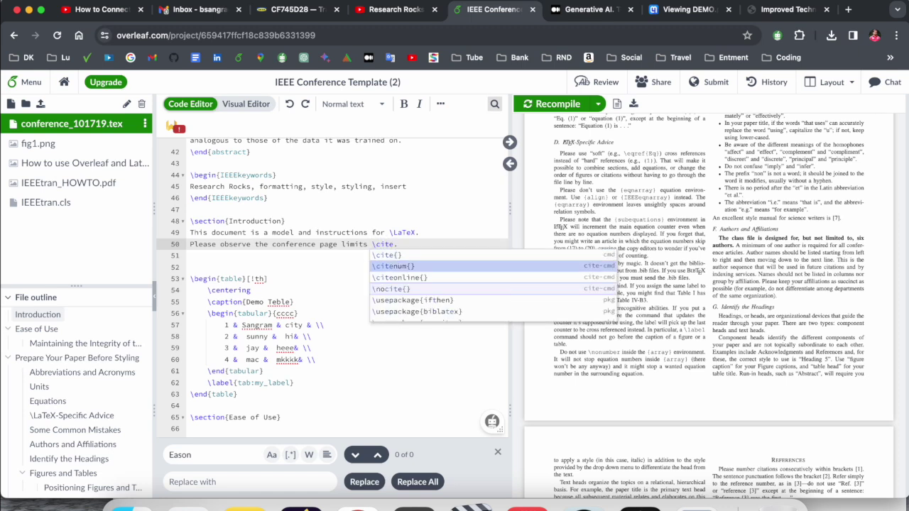
key(Return)
text(bl)
Step: Recompile the paper and scroll the PDF preview to check that reference [1] appears
key(super+s)
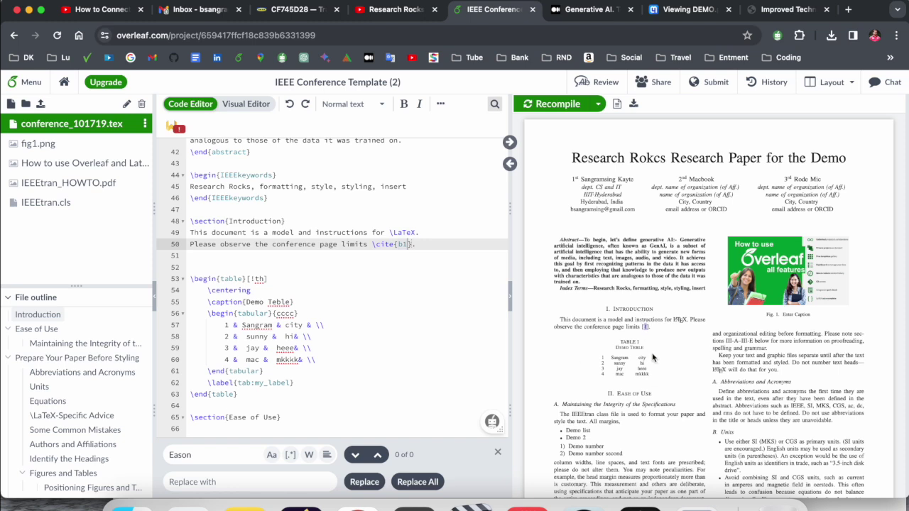
scroll(393, 304, down, 20)
scroll(394, 304, up, 1)
scroll(665, 287, down, 10)
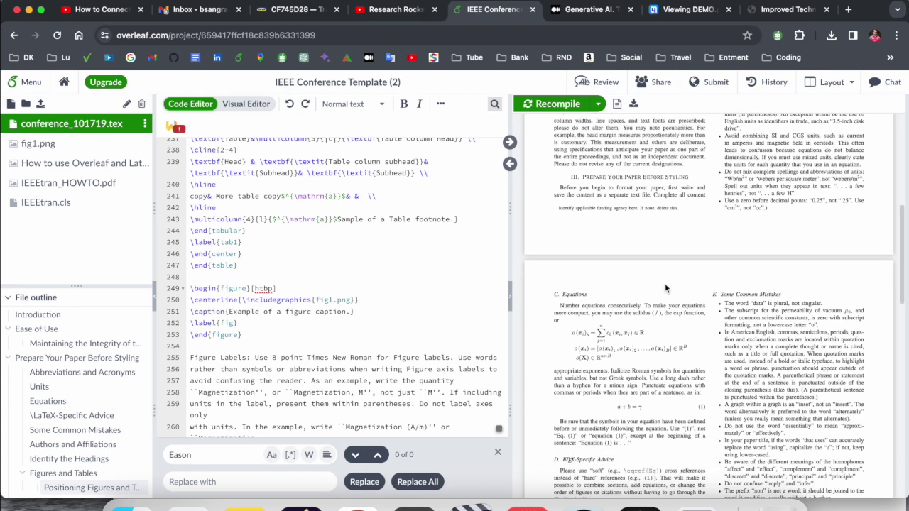
scroll(665, 287, down, 2)
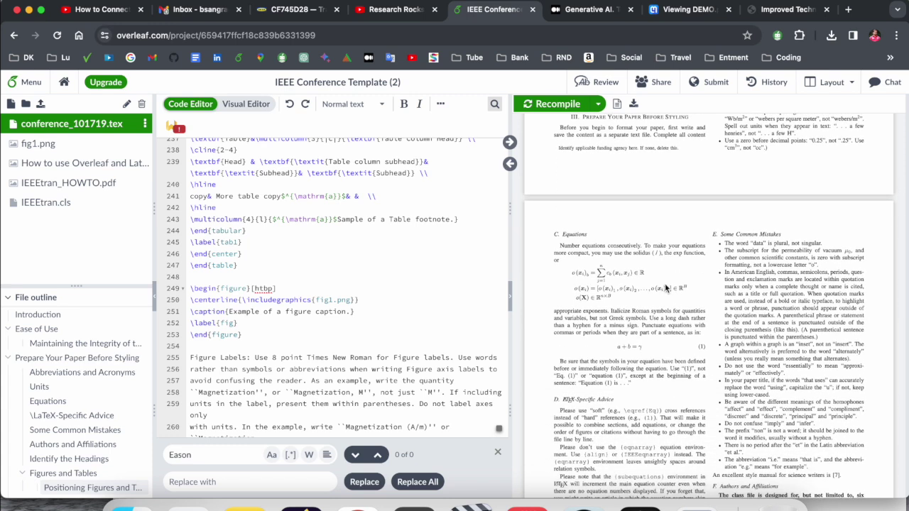
scroll(665, 287, down, 5)
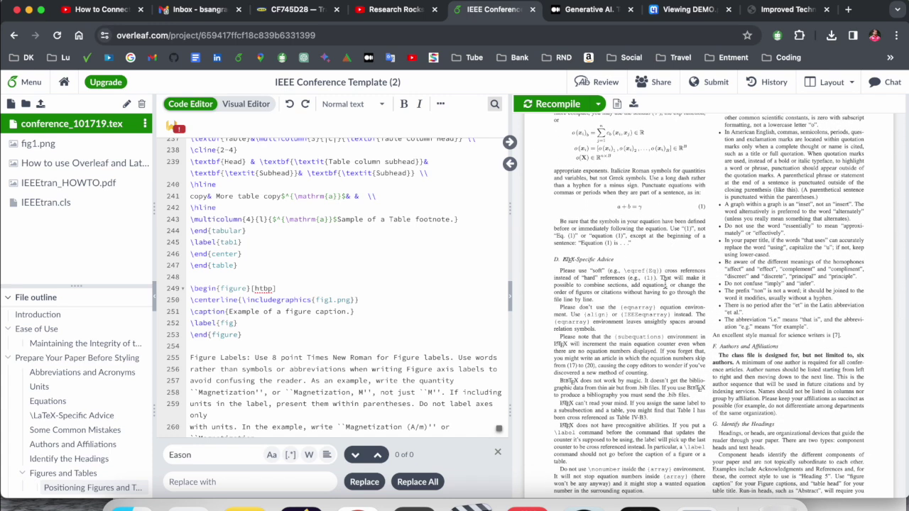
Step: Go back to the projects list and look through the CV project
click(64, 81)
scroll(304, 276, down, 2)
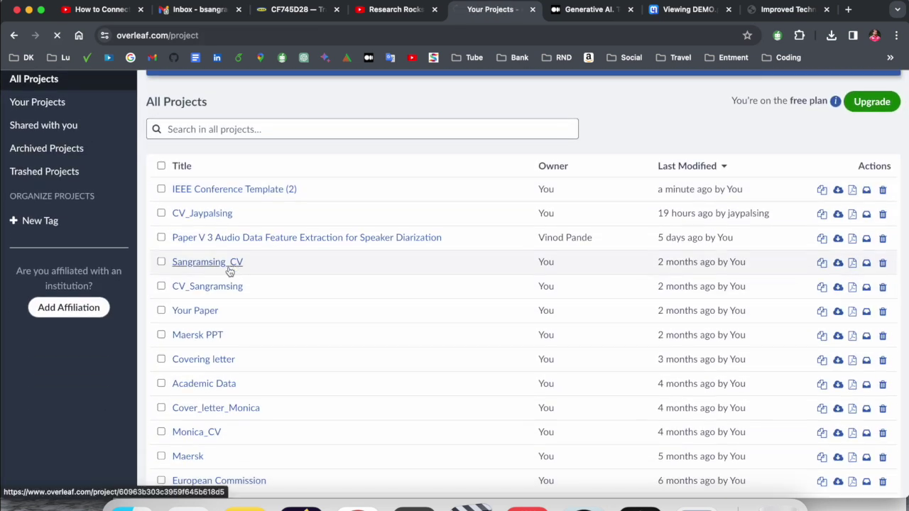
click(234, 268)
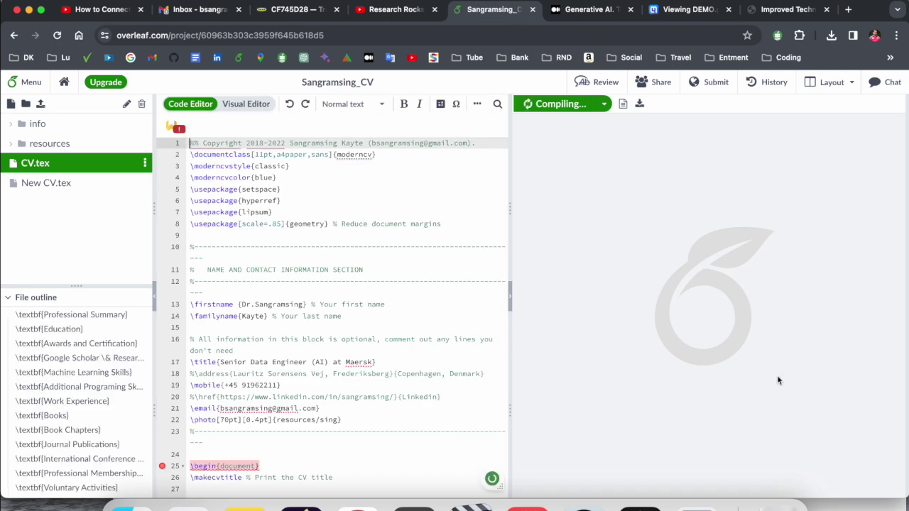
scroll(710, 319, down, 5)
scroll(713, 350, up, 5)
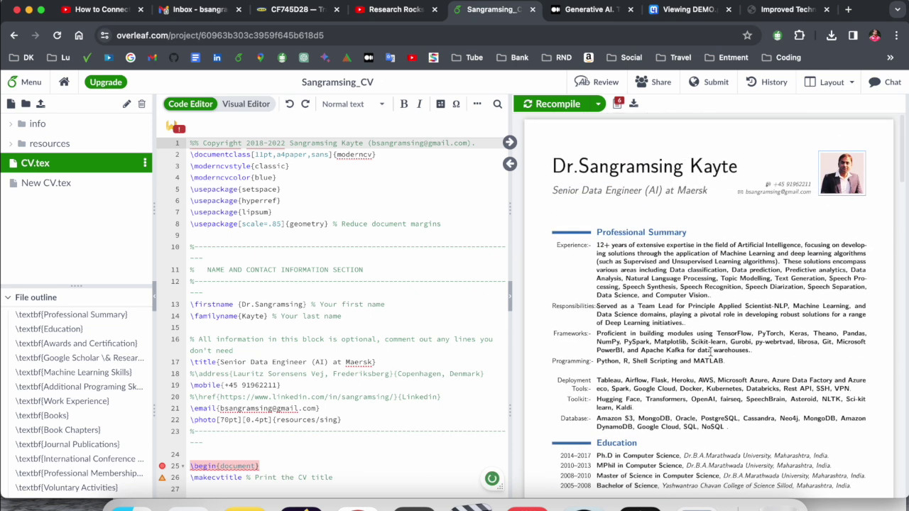
scroll(709, 351, down, 6)
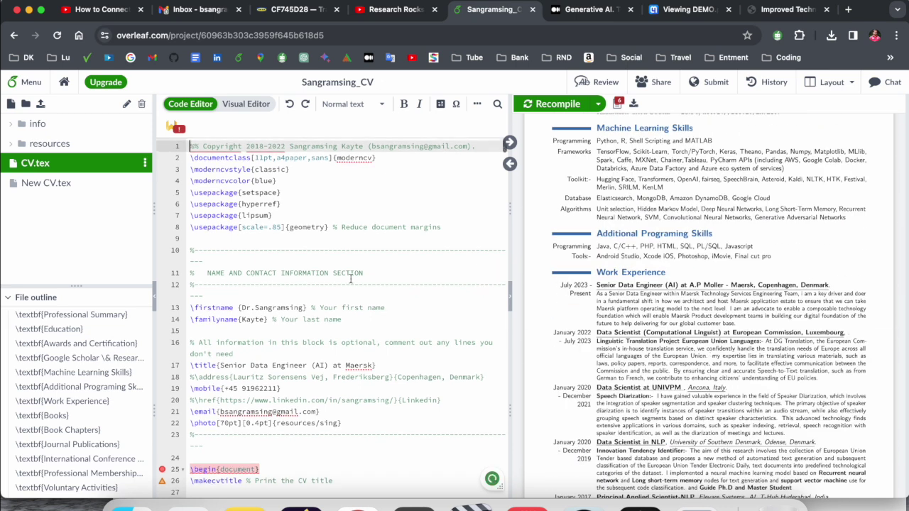
Step: Return to the projects list, filter it to 'Shared with you', then show all projects again
click(64, 82)
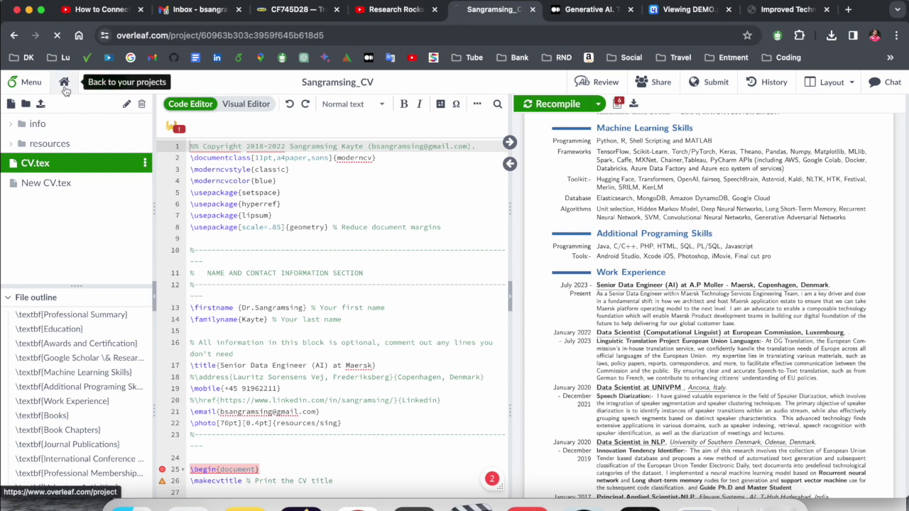
scroll(234, 263, down, 5)
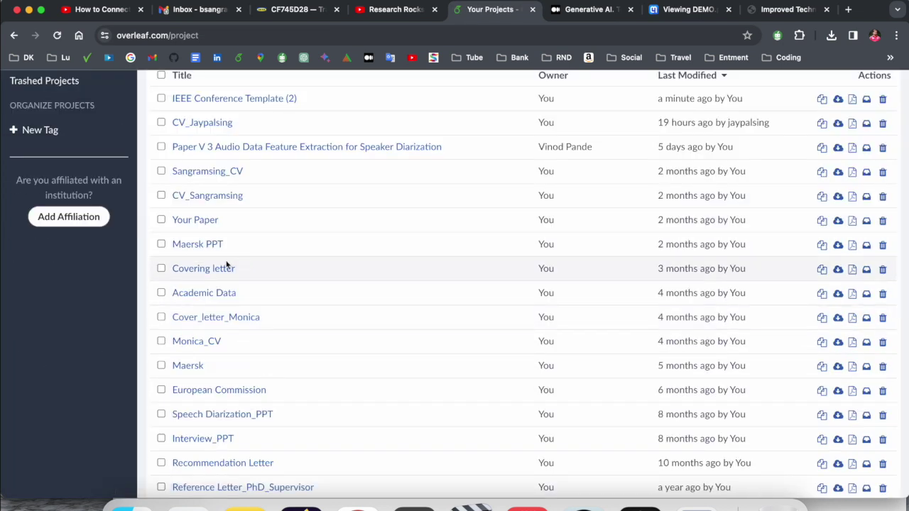
scroll(228, 264, up, 5)
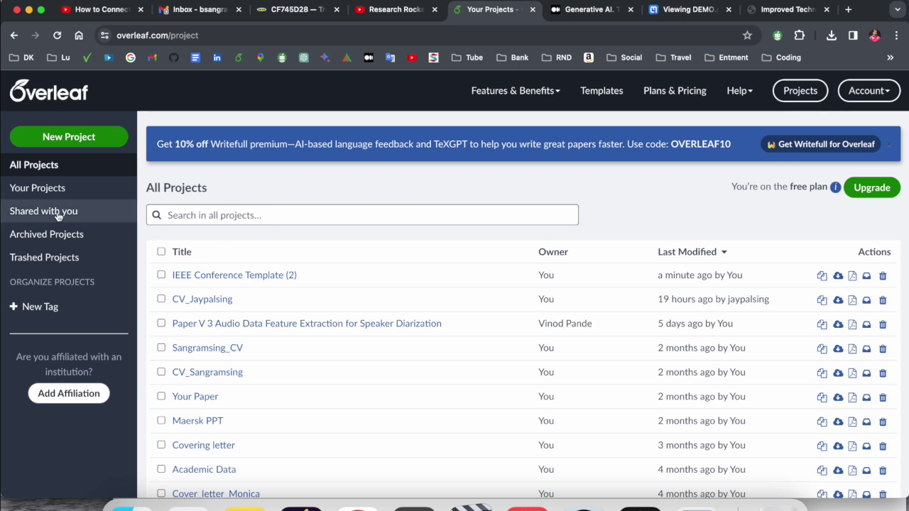
click(34, 212)
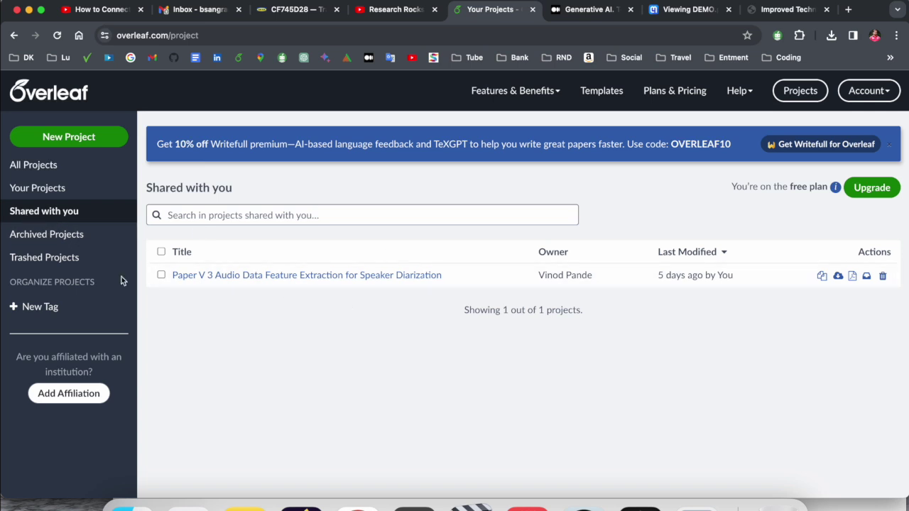
click(34, 169)
Step: In IEEE Conference Template (2), add the collaborator's e-mail as an invitee in the Share dialog
click(211, 278)
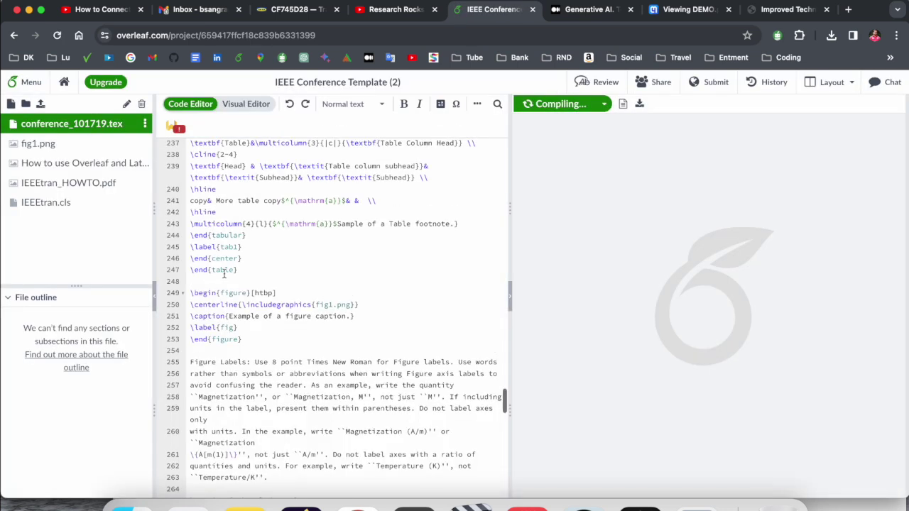
click(663, 85)
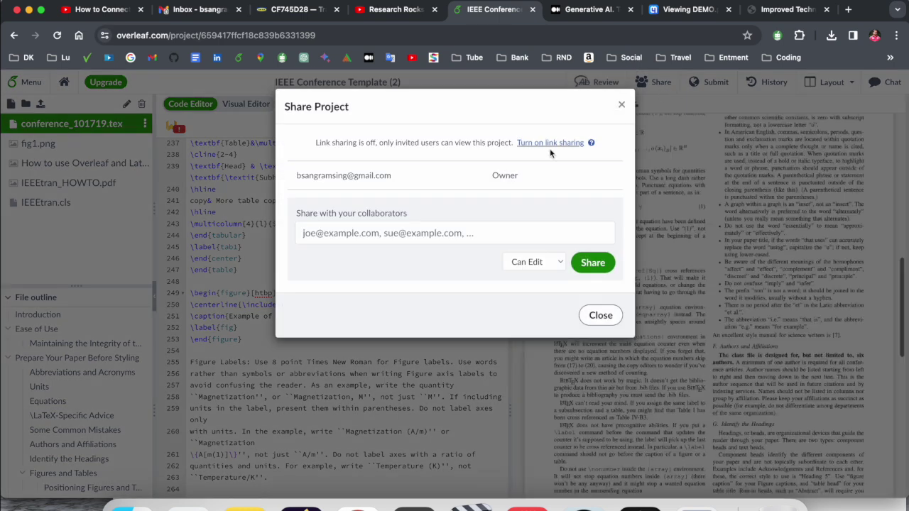
click(376, 232)
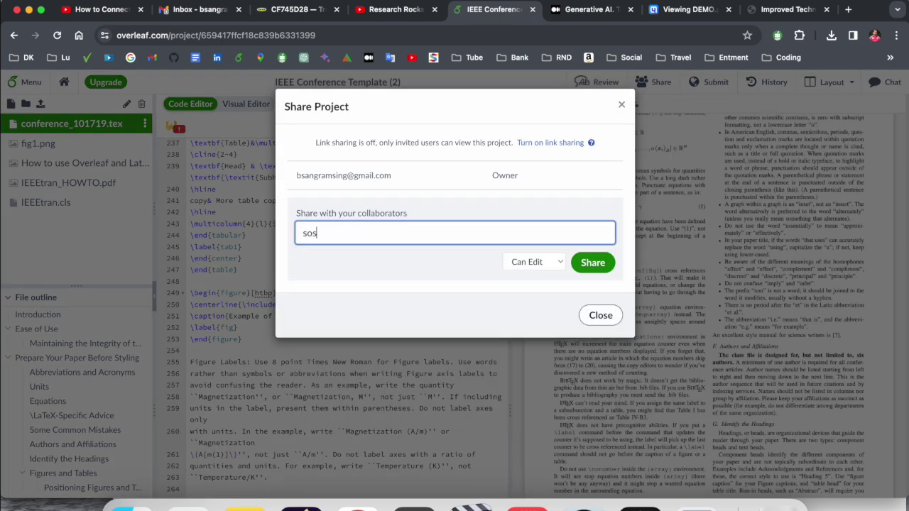
key(super+a)
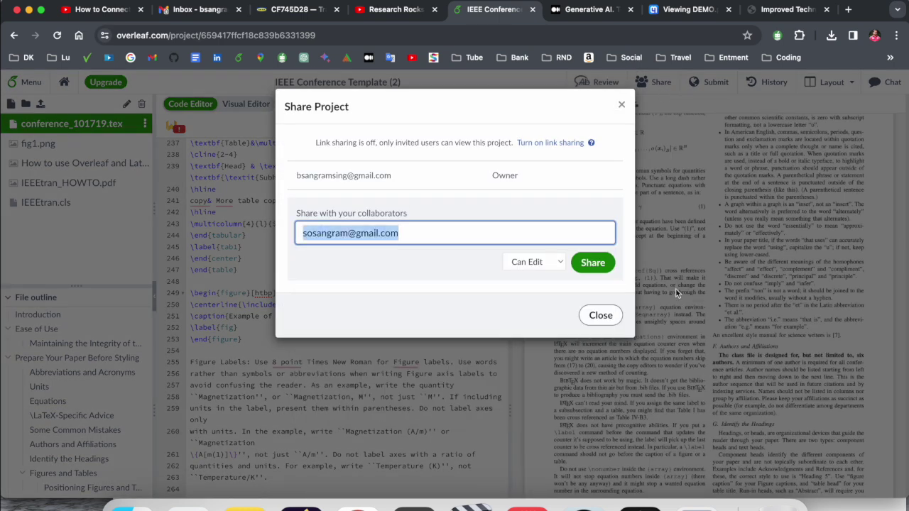
key(Return)
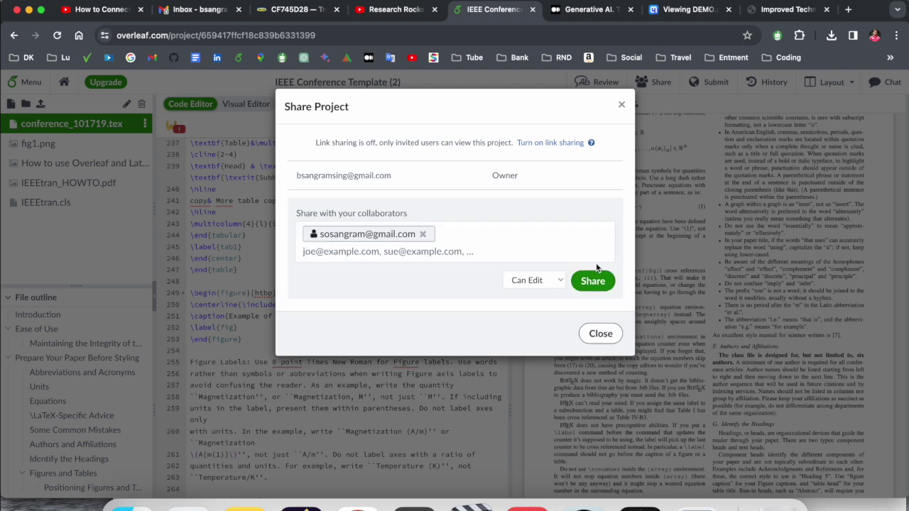
Step: Send the invitation with Can Edit access and close the Share dialog
click(558, 284)
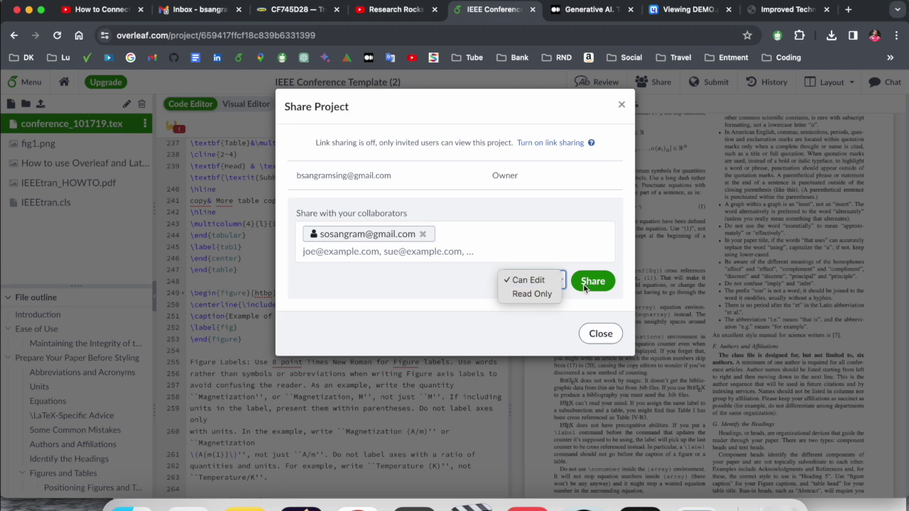
click(591, 284)
click(592, 282)
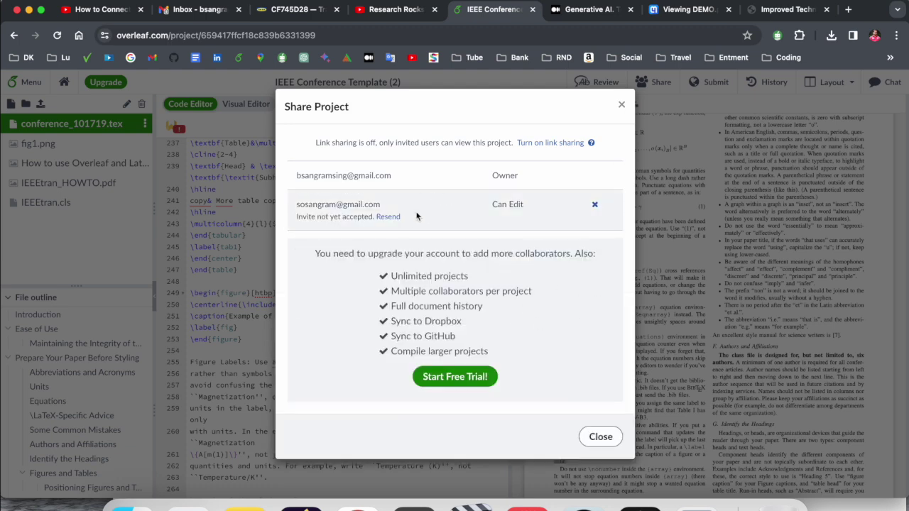
double_click(350, 217)
click(621, 105)
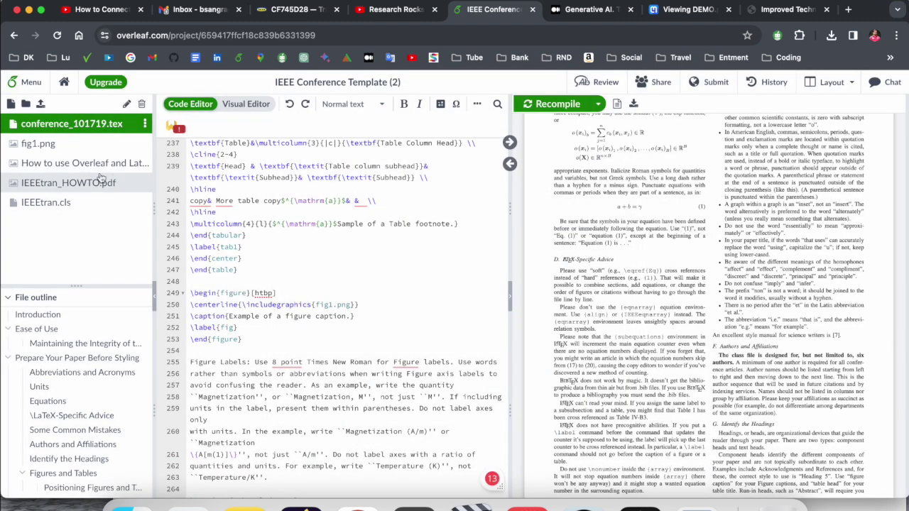
click(63, 82)
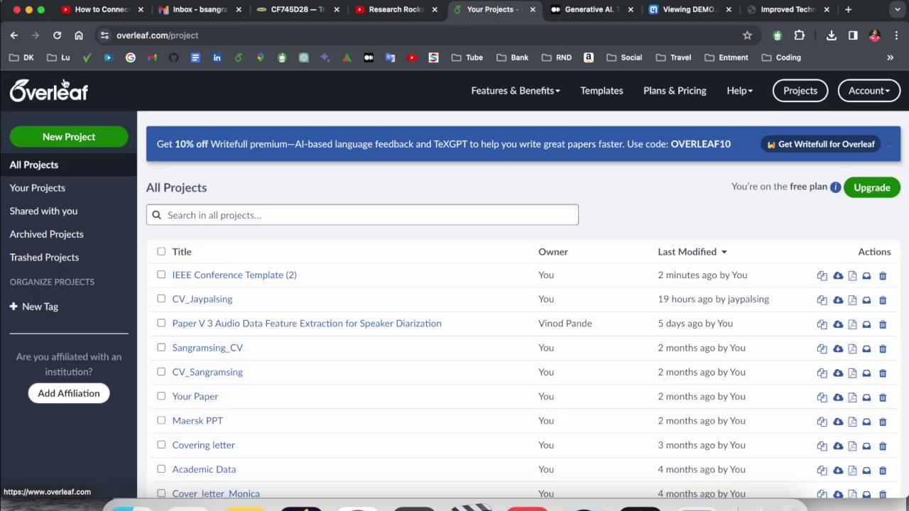
click(48, 193)
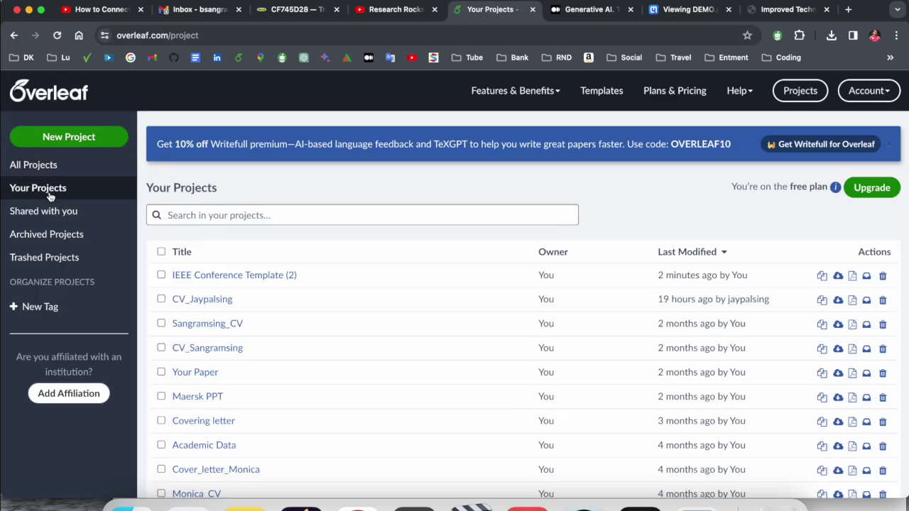
click(49, 259)
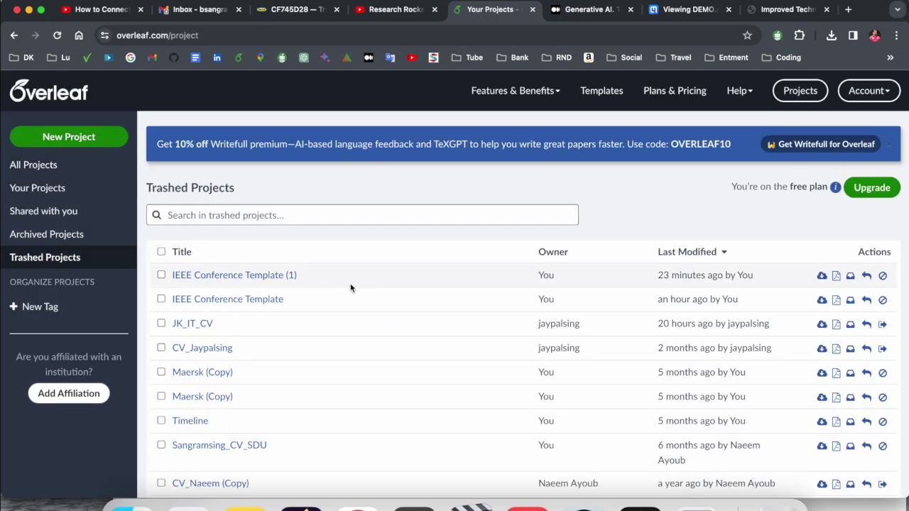
click(77, 237)
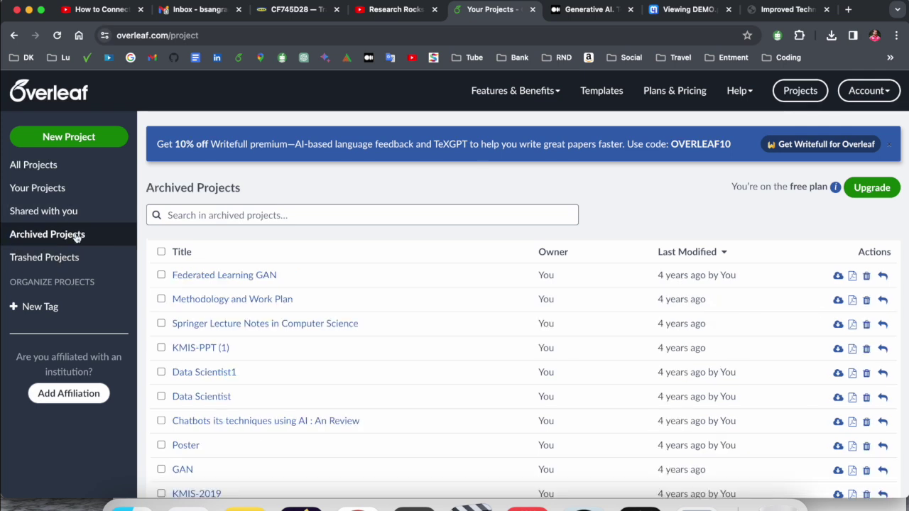
scroll(291, 323, down, 2)
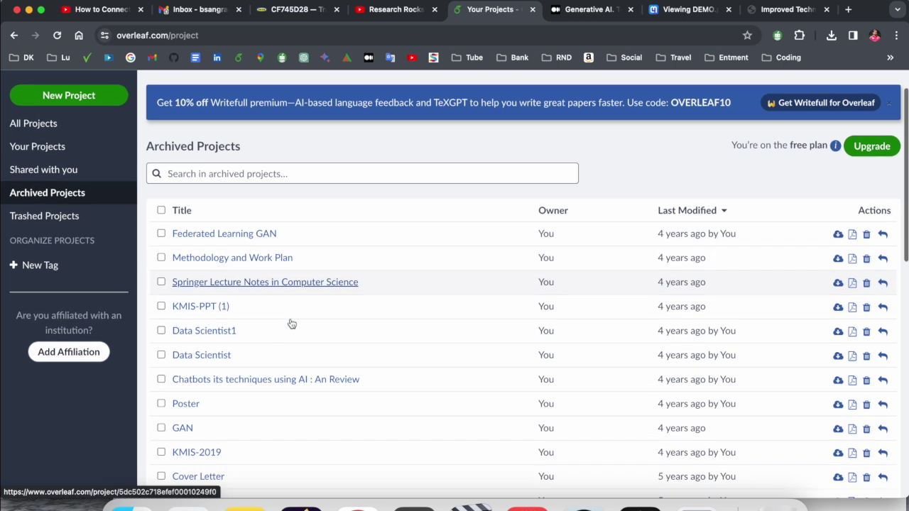
scroll(291, 323, up, 2)
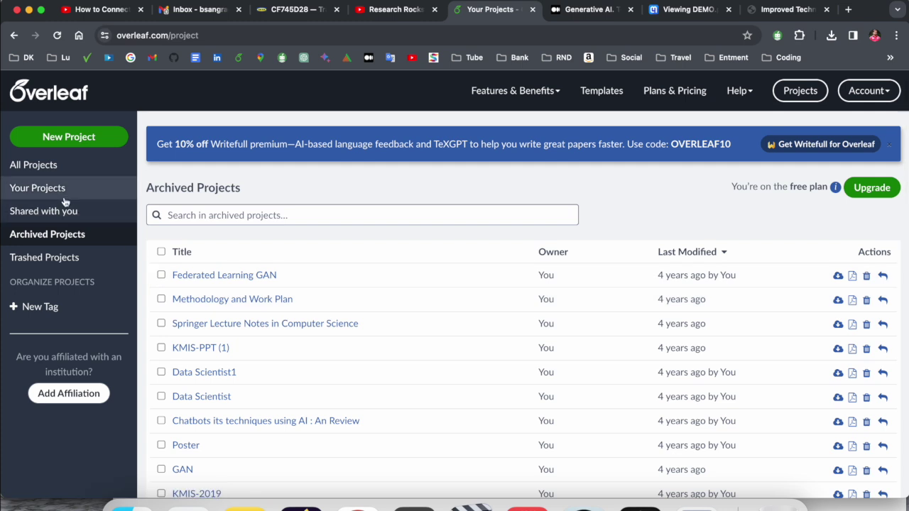
click(40, 168)
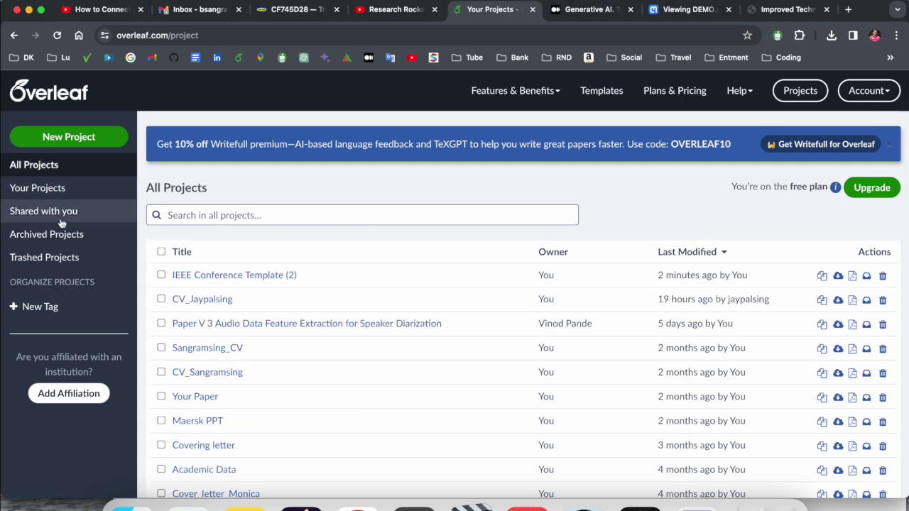
click(49, 196)
click(41, 164)
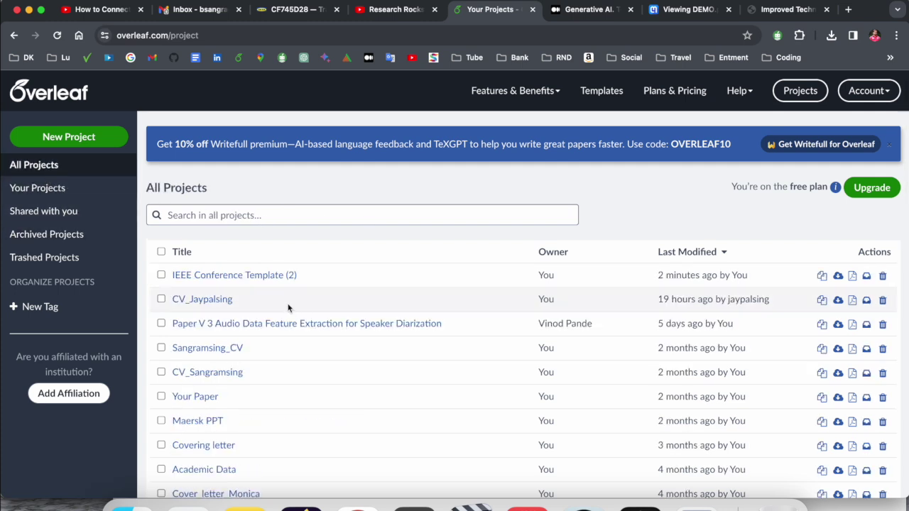
click(254, 274)
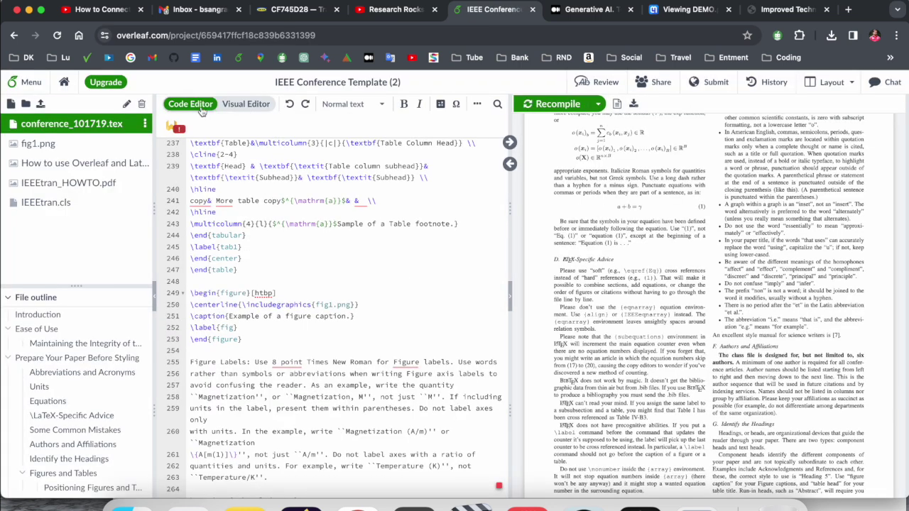
Step: Switch the editor between Code and Visual Editor, ending in the rich-text view of the paper
click(247, 106)
scroll(432, 320, down, 3)
click(190, 104)
scroll(286, 256, down, 3)
click(234, 107)
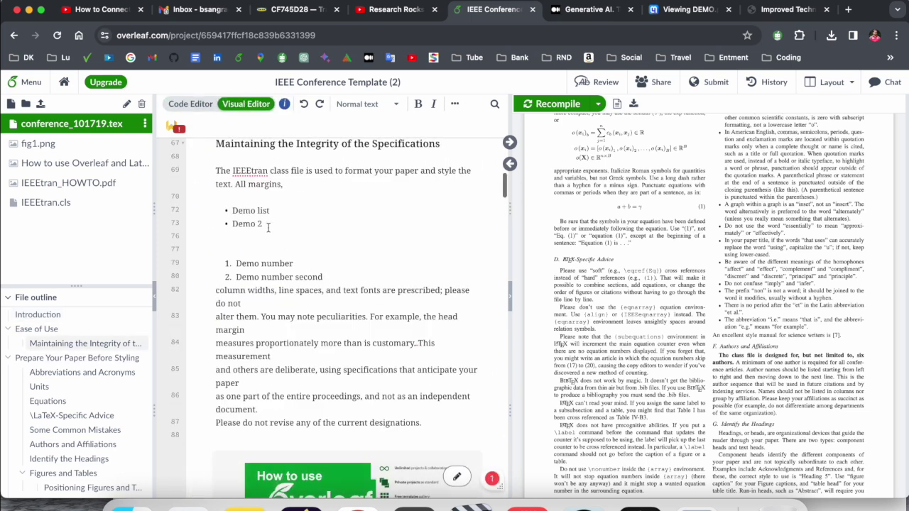
scroll(272, 355, down, 10)
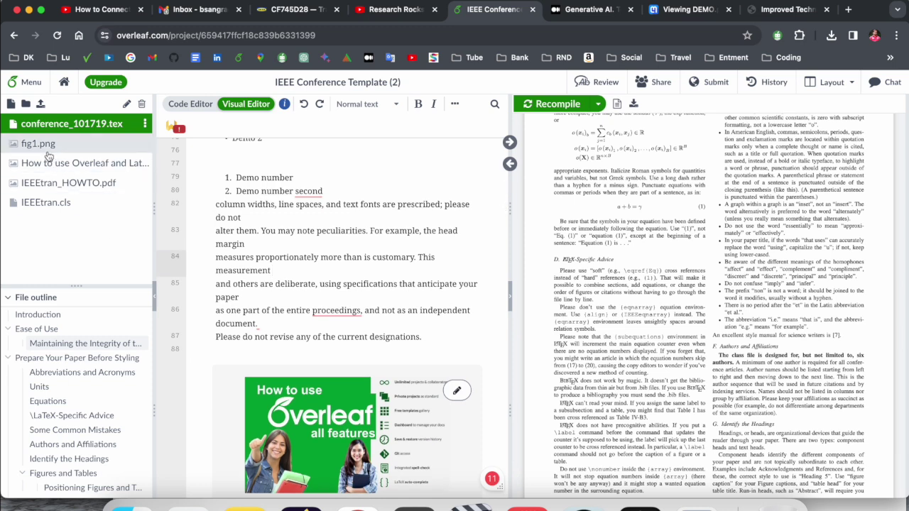
Step: Upload the newborn passport image from the desktop folder into the project file tree
click(47, 149)
click(57, 126)
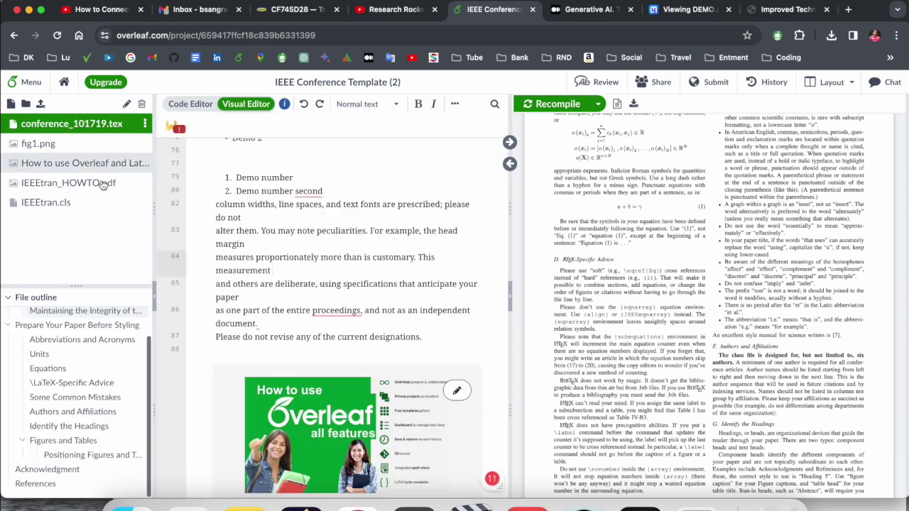
click(125, 507)
drag(378, 383, 46, 226)
click(406, 355)
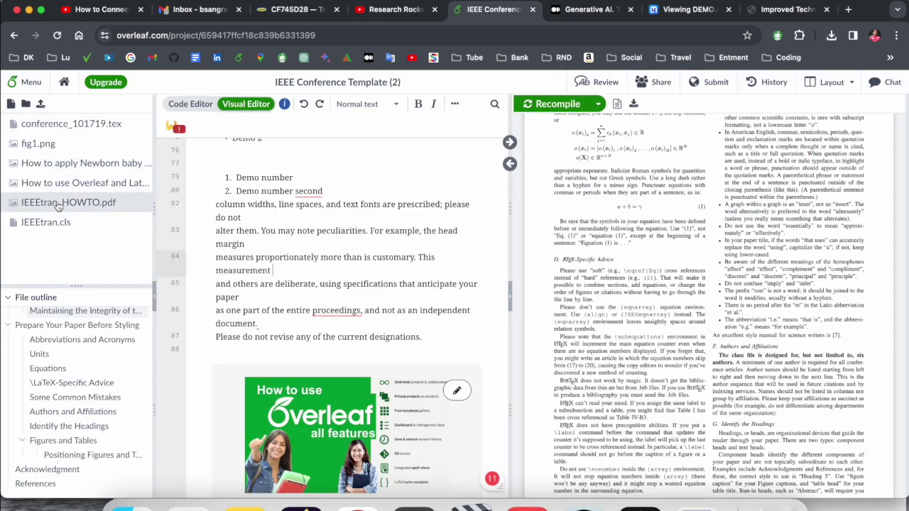
Step: Preview the uploaded image and rename it to Demo.jpg
click(85, 163)
click(128, 122)
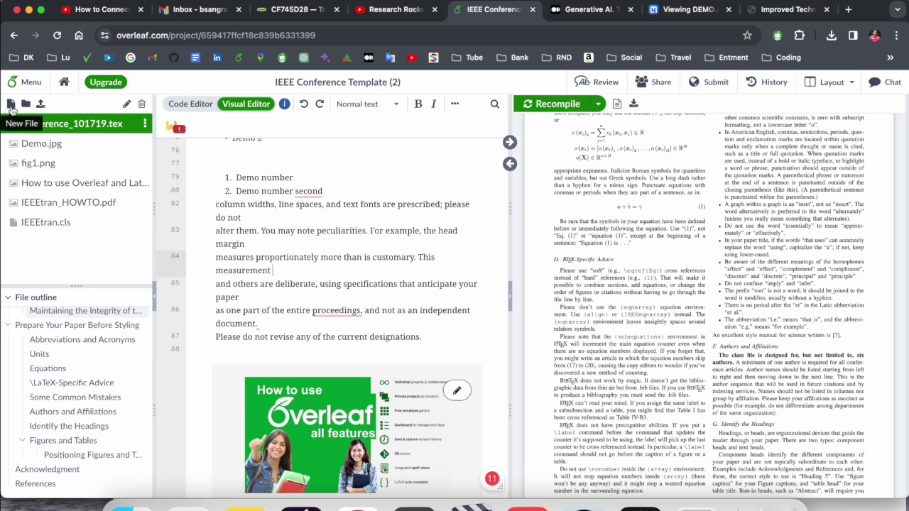
click(126, 104)
Step: Delete Demo.jpg from the project file tree and confirm the permanent deletion
click(81, 144)
click(74, 123)
click(75, 145)
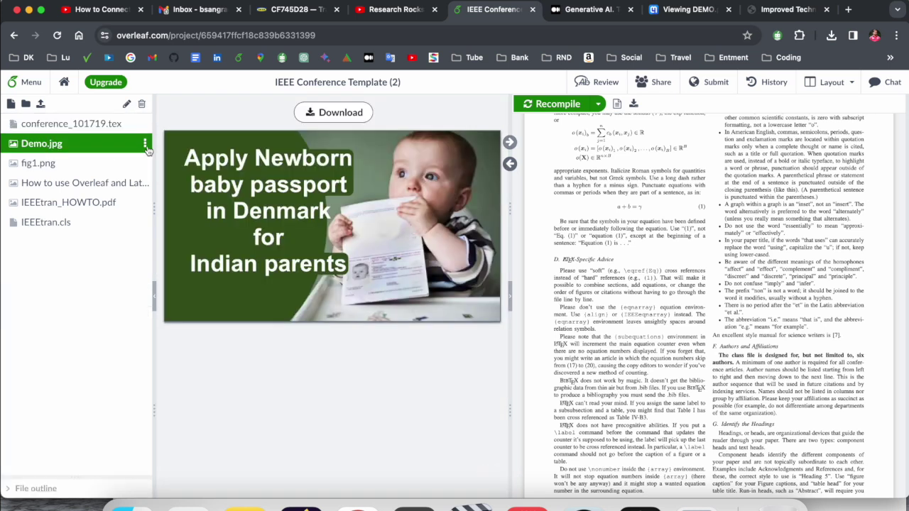
click(144, 144)
click(197, 202)
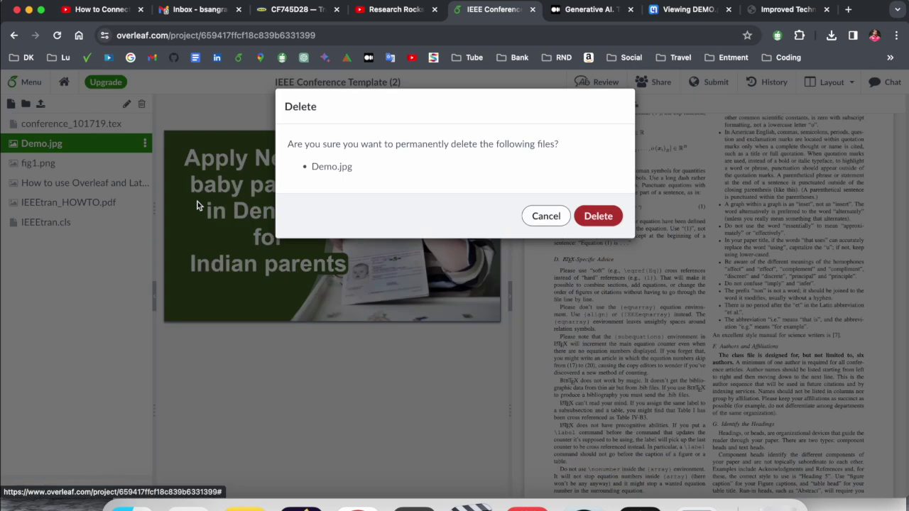
click(586, 215)
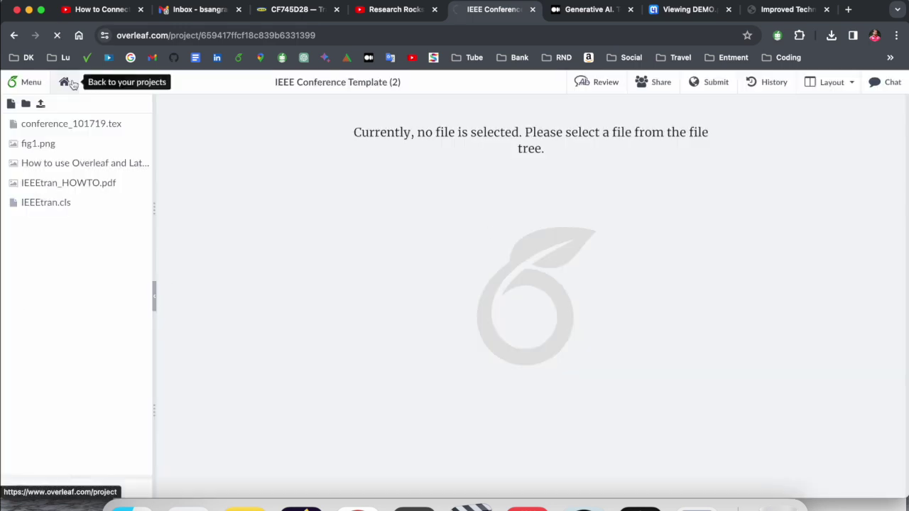
Step: Return to the All Projects dashboard
click(63, 81)
scroll(349, 259, down, 10)
scroll(353, 260, up, 10)
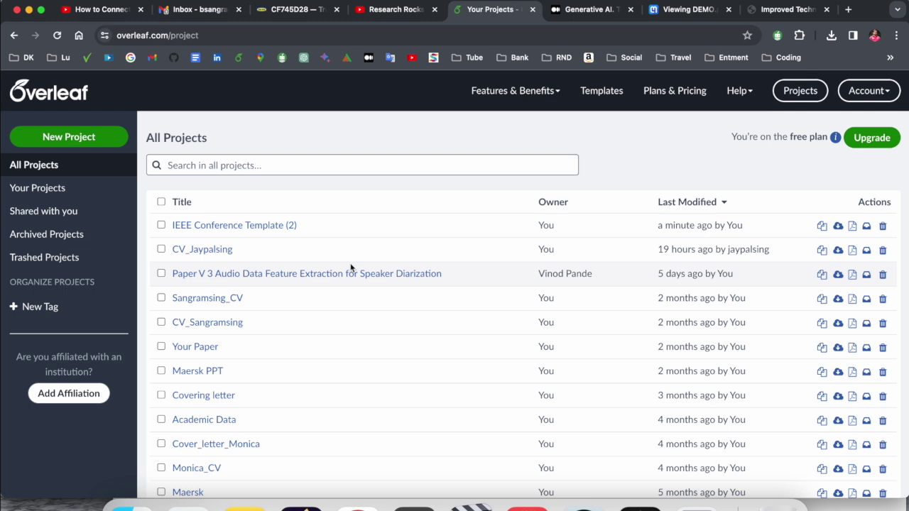